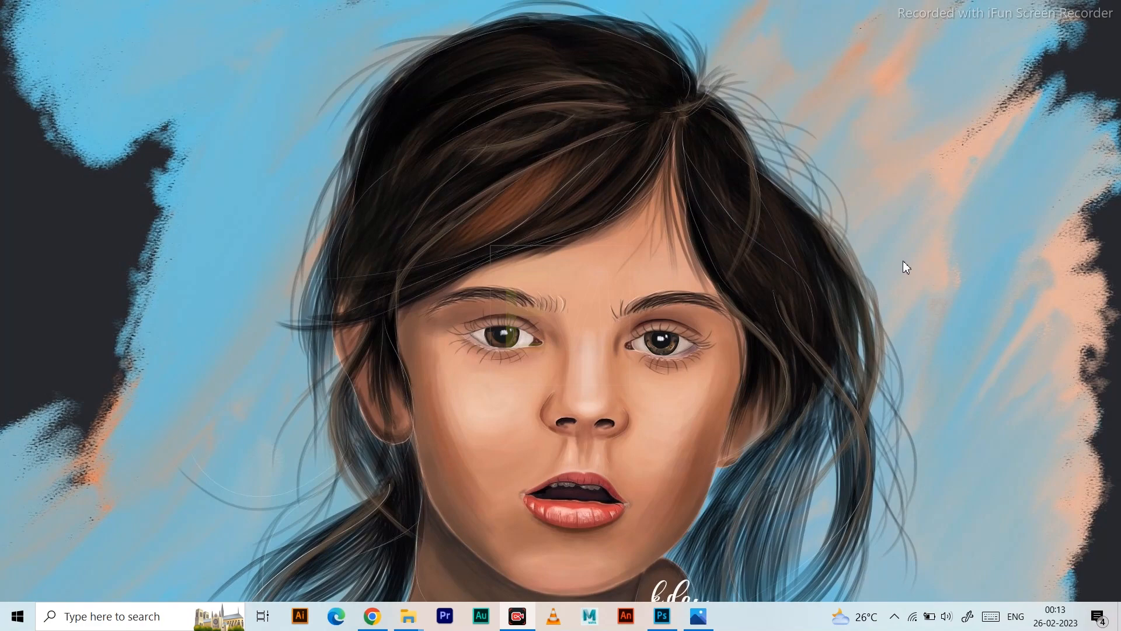
Step: Switch to Photoshop and duplicate the Background layer of the car photo
click(662, 616)
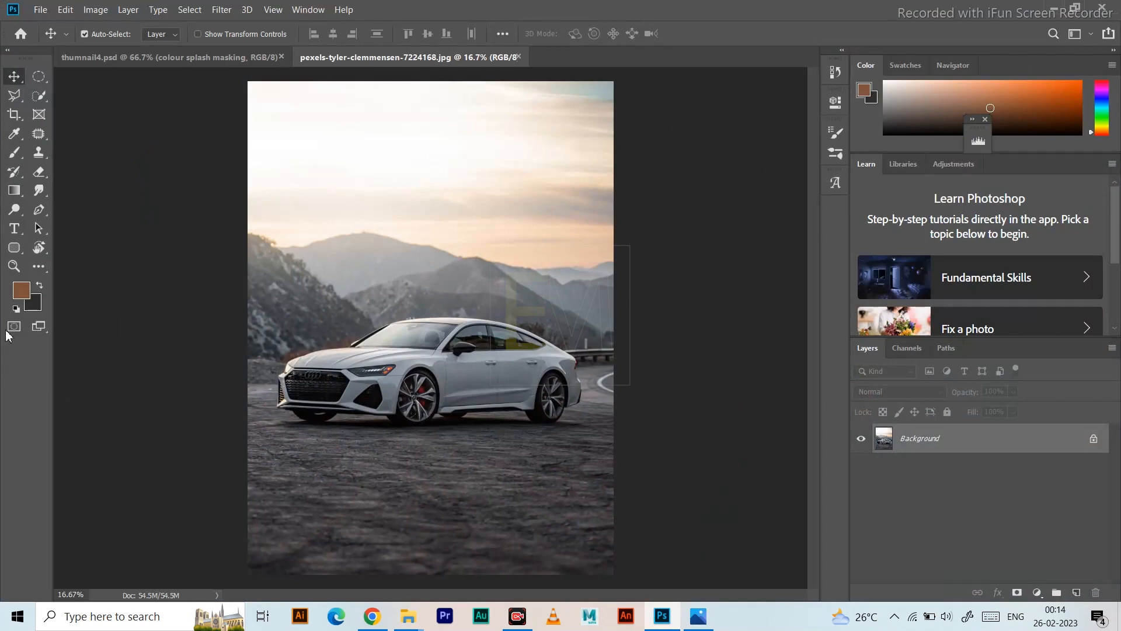
click(14, 267)
click(433, 386)
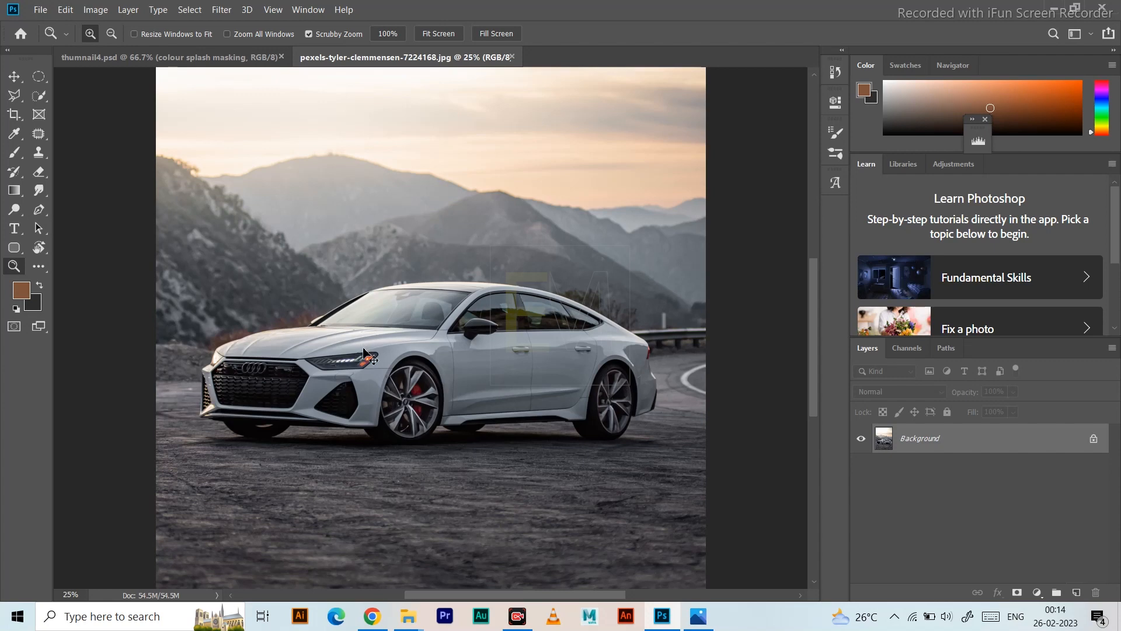
key(ctrl+j)
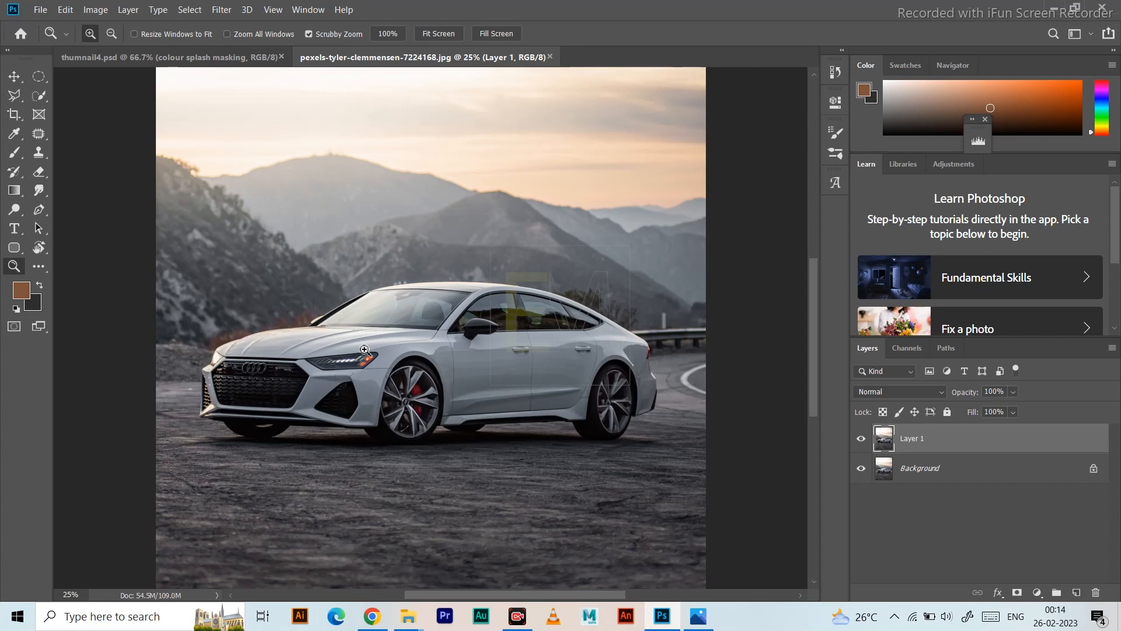
Step: Add a layer mask to Layer 1 and hide the Background layer
click(1017, 593)
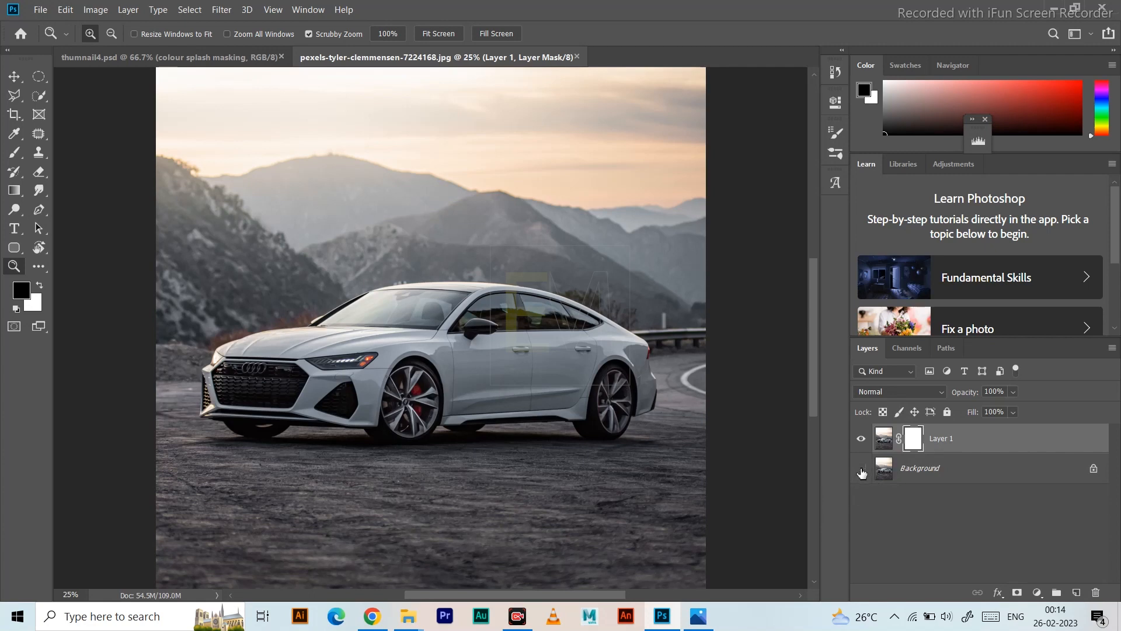
click(862, 470)
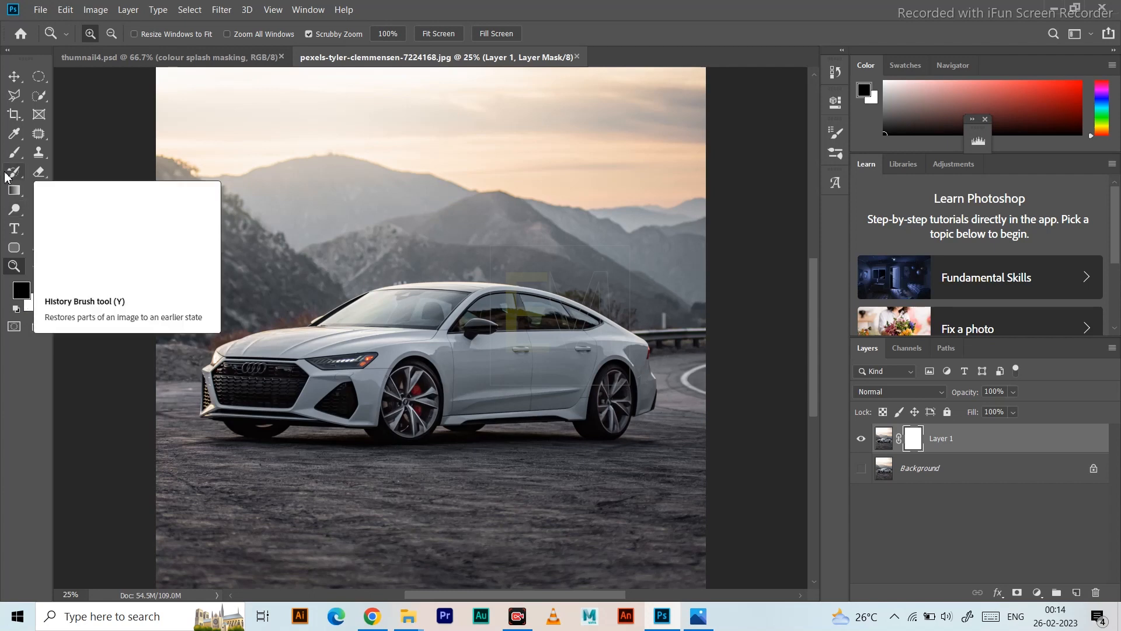
Step: Paint black on the layer mask with a 200 px brush to hide the sky's upper-left corner
click(15, 154)
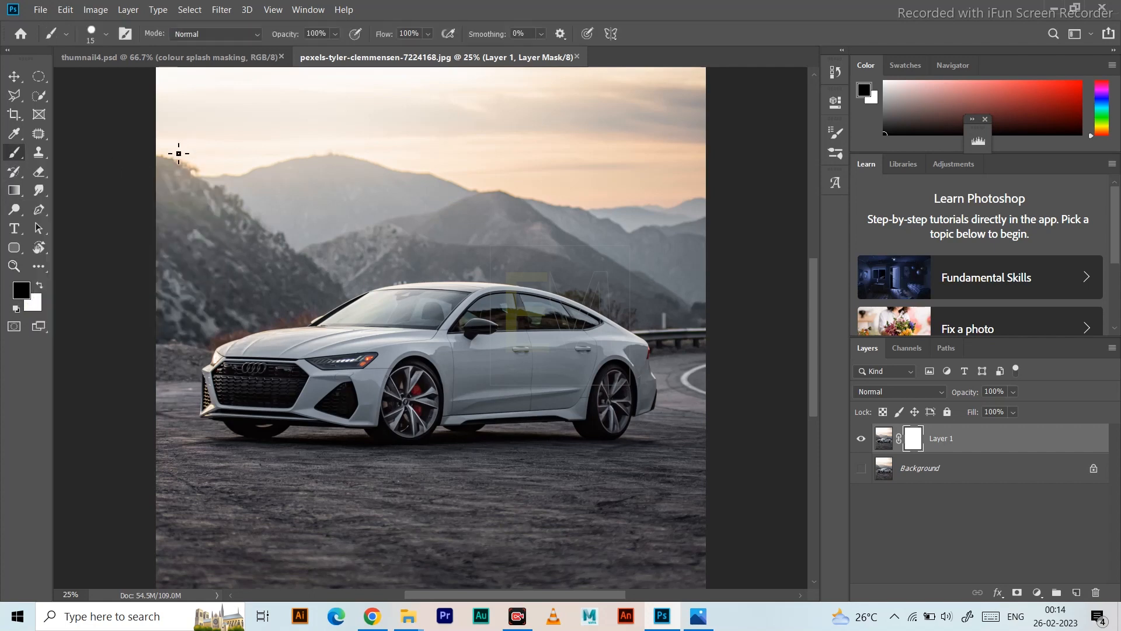
key(bracketright)
key(bracketright)
key(bracketright)
key(bracketright)
key(bracketright)
key(bracketright)
key(bracketright)
key(bracketright)
key(bracketright)
key(bracketright)
key(bracketright)
key(bracketright)
key(bracketright)
key(bracketright)
key(bracketright)
key(bracketright)
mouse_move(214, 105)
mouse_down()
mouse_move(233, 92)
mouse_move(143, 158)
mouse_move(235, 77)
mouse_move(144, 96)
mouse_move(236, 45)
mouse_move(326, 79)
mouse_move(145, 140)
mouse_move(337, 56)
mouse_up()
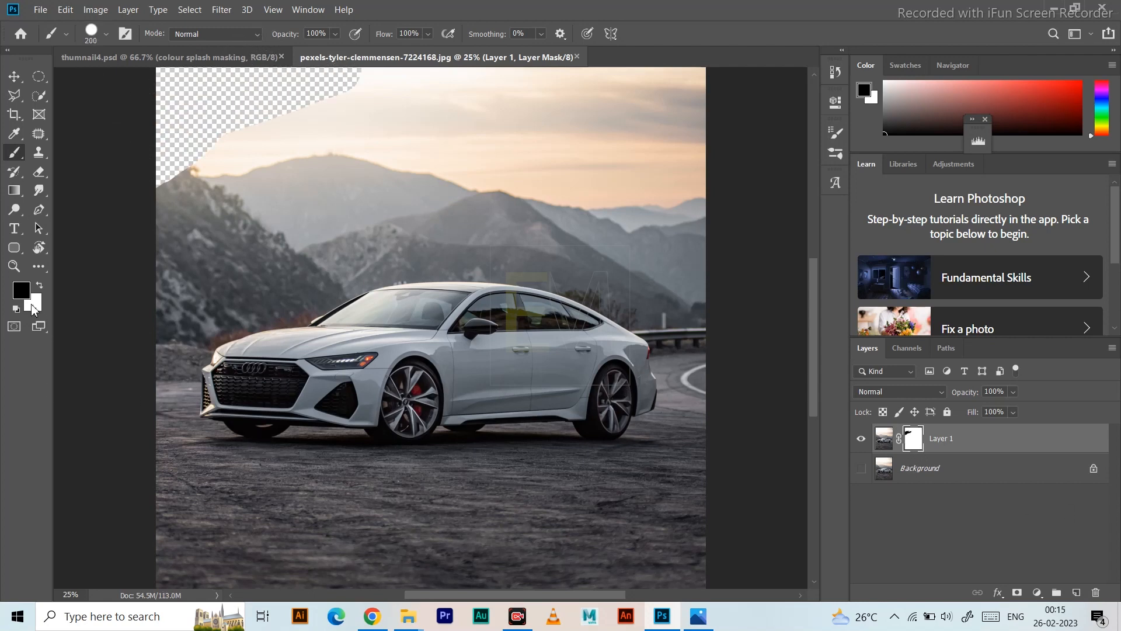
Step: Paint white on the mask to restore the hidden sky corner, and make black the foreground colour again
click(41, 288)
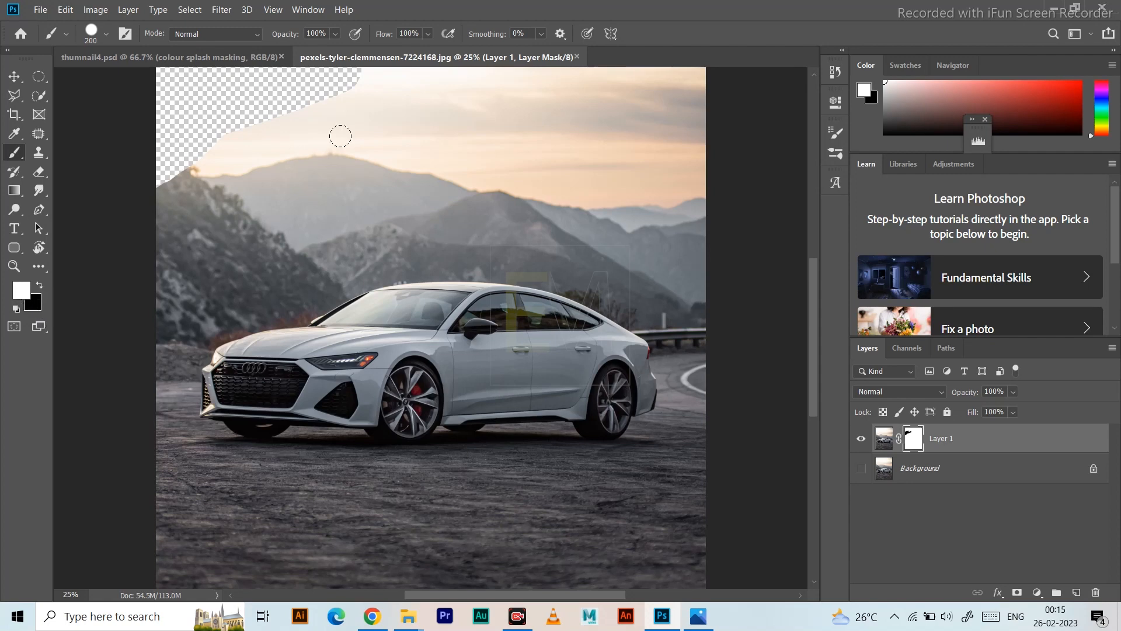
mouse_move(270, 120)
mouse_down()
mouse_move(245, 128)
mouse_move(235, 113)
mouse_move(292, 76)
mouse_move(222, 84)
mouse_move(111, 199)
mouse_up()
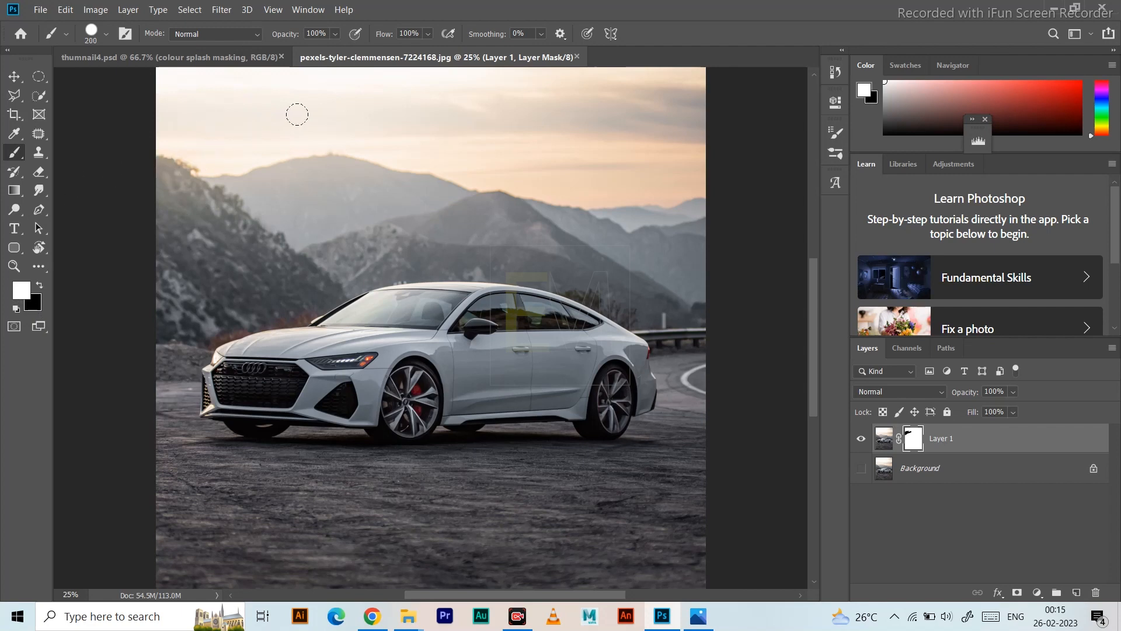
click(40, 285)
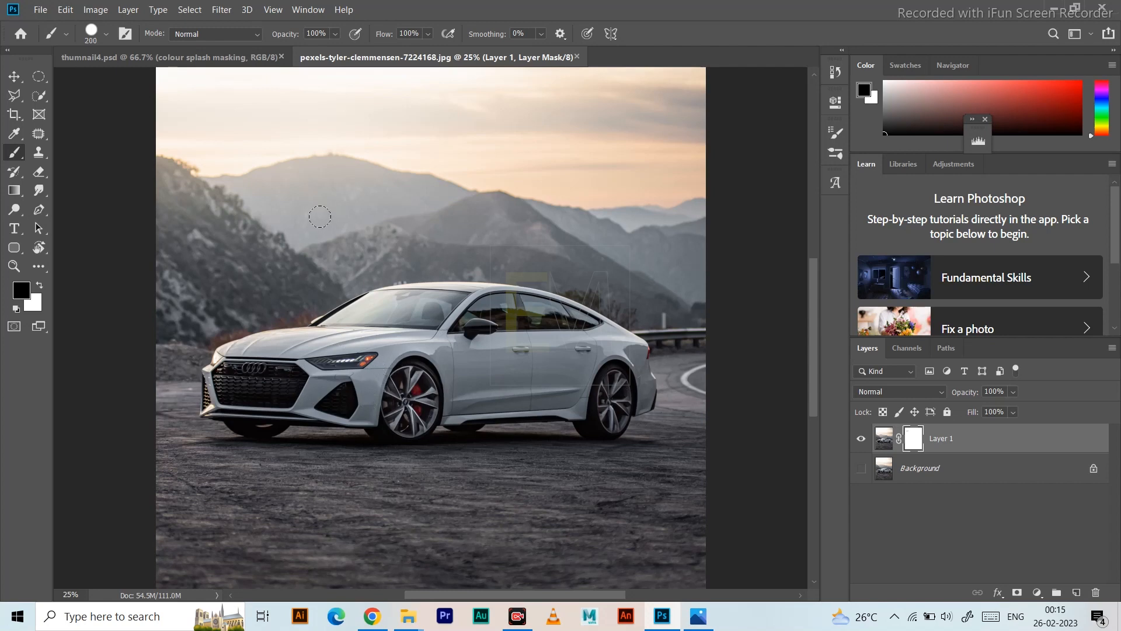
Step: Select the car with Select Subject and add the dark pillar along its windshield to the selection
click(39, 98)
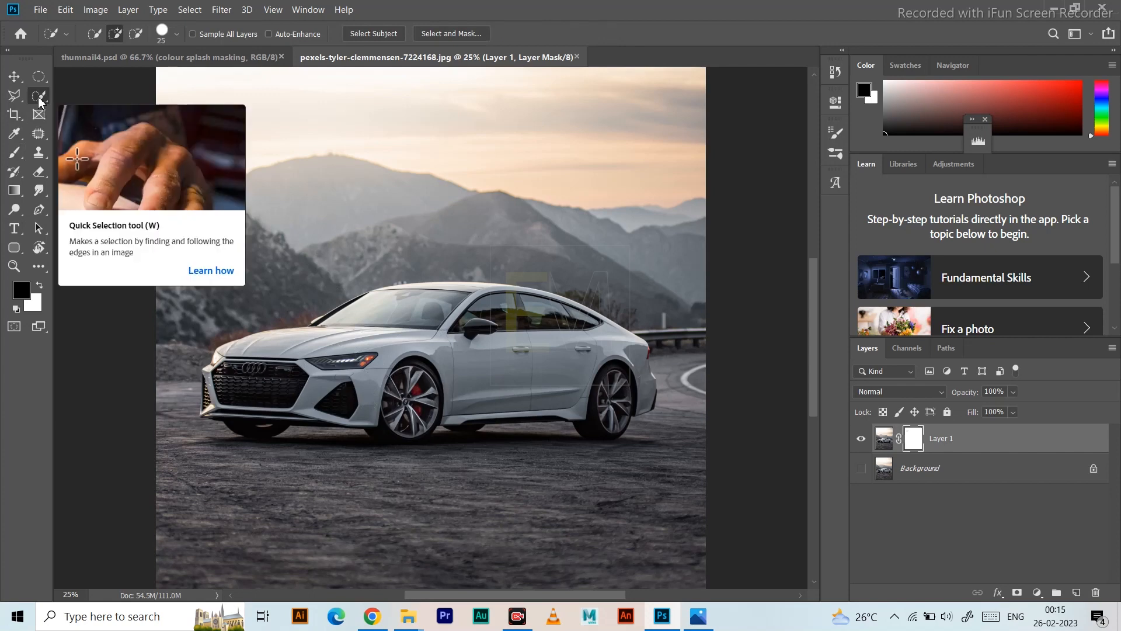
click(370, 34)
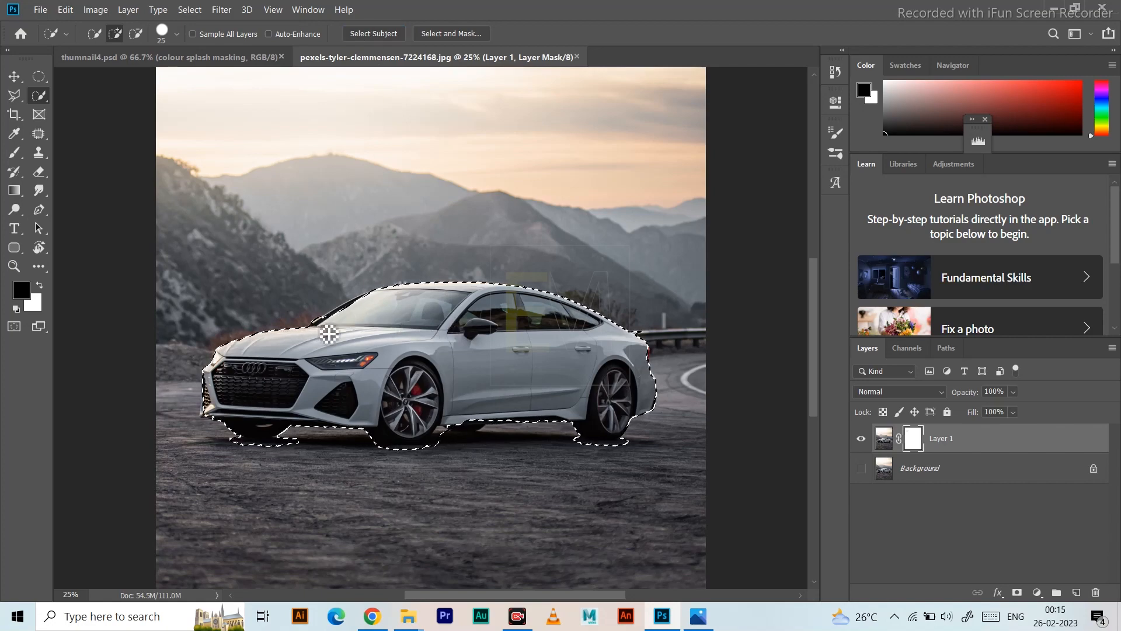
key(alt)
scroll(337, 327, up, 3)
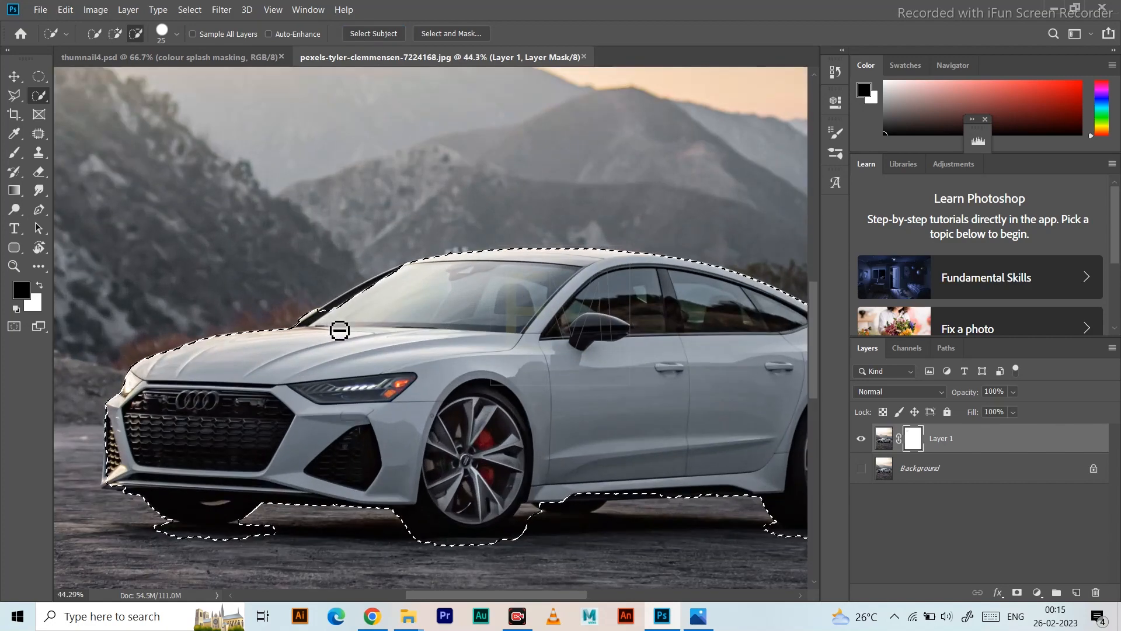
scroll(339, 320, up, 3)
scroll(348, 320, up, 6)
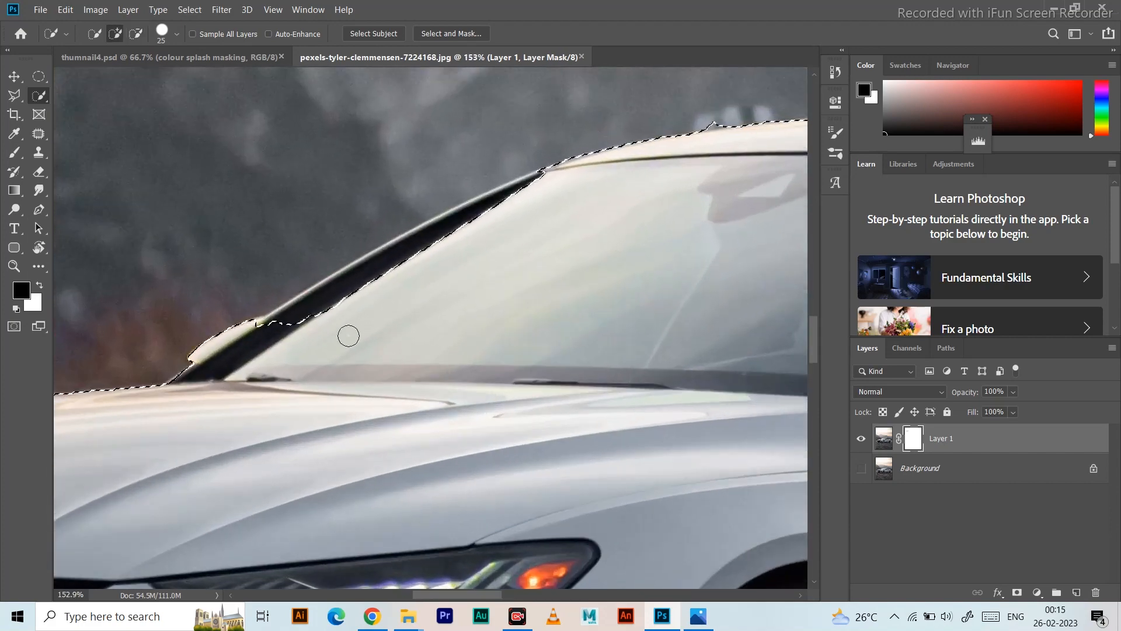
mouse_move(270, 338)
mouse_down()
mouse_move(345, 273)
mouse_move(395, 283)
mouse_move(319, 306)
mouse_up()
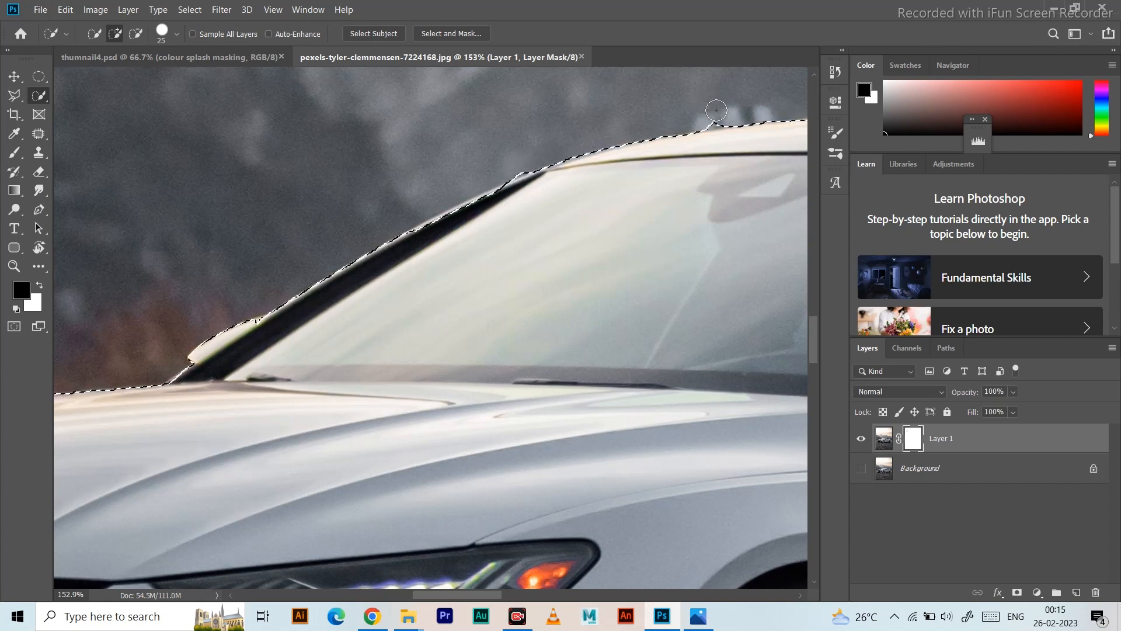
Step: Subtract the stray bump above the roof and the guardrail patch behind the rear window from the selection
key(alt)
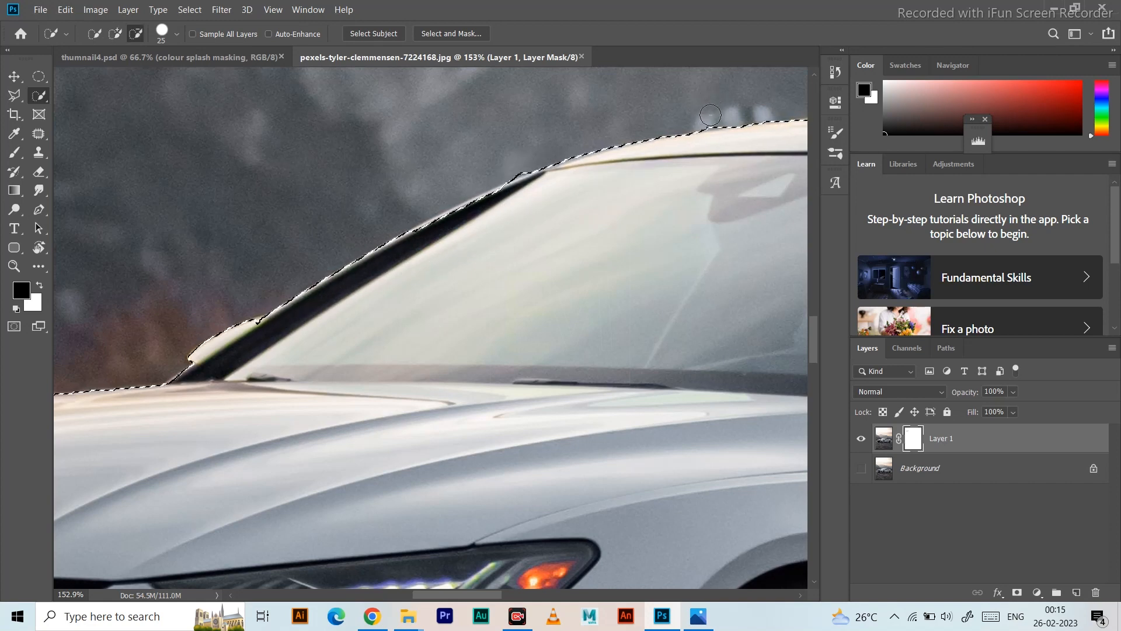
scroll(563, 203, down, 10)
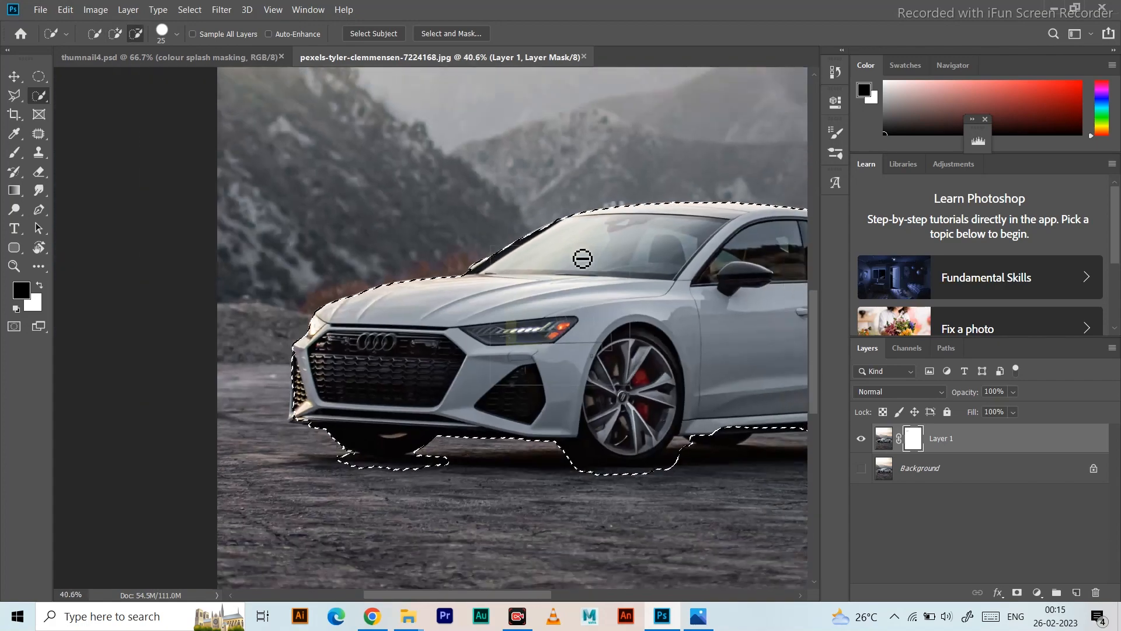
scroll(593, 403, down, 3)
scroll(590, 390, up, 6)
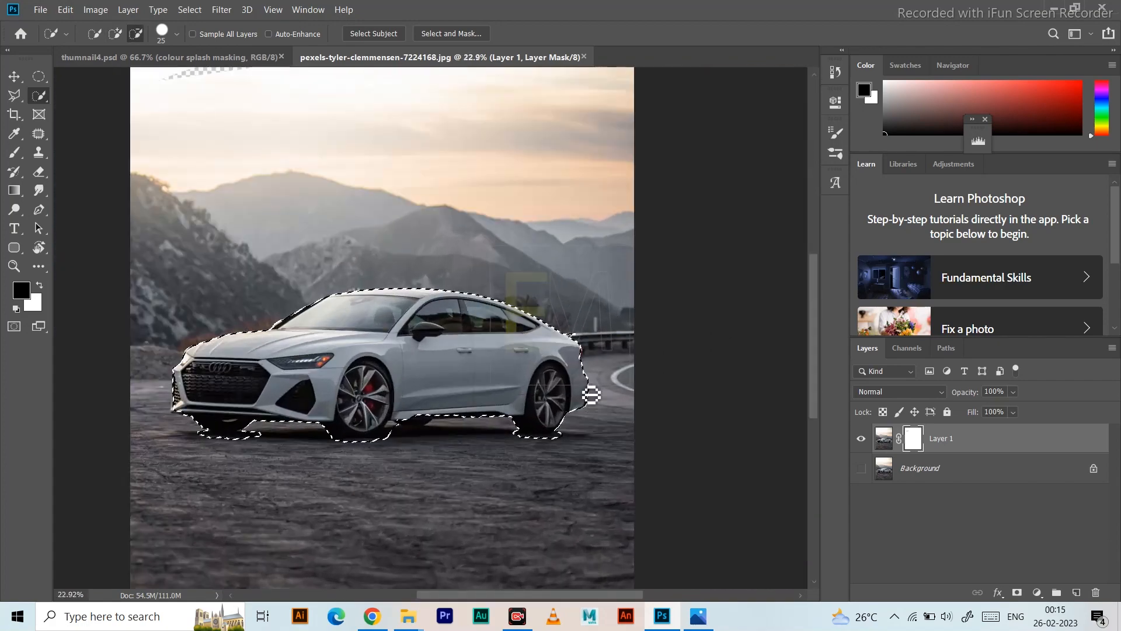
scroll(586, 365, up, 5)
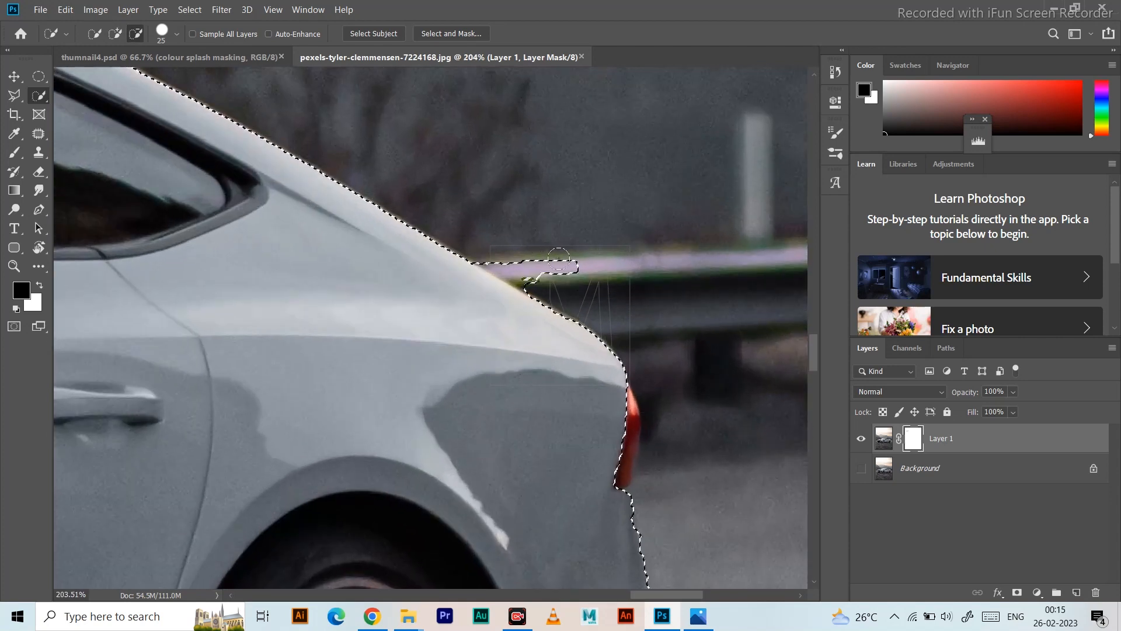
mouse_move(558, 257)
mouse_down()
mouse_move(523, 265)
mouse_move(566, 260)
mouse_move(490, 253)
mouse_move(520, 259)
mouse_up()
Step: Add the missing taillight and rear bumper edge to the car selection
scroll(521, 259, down, 5)
scroll(553, 337, up, 6)
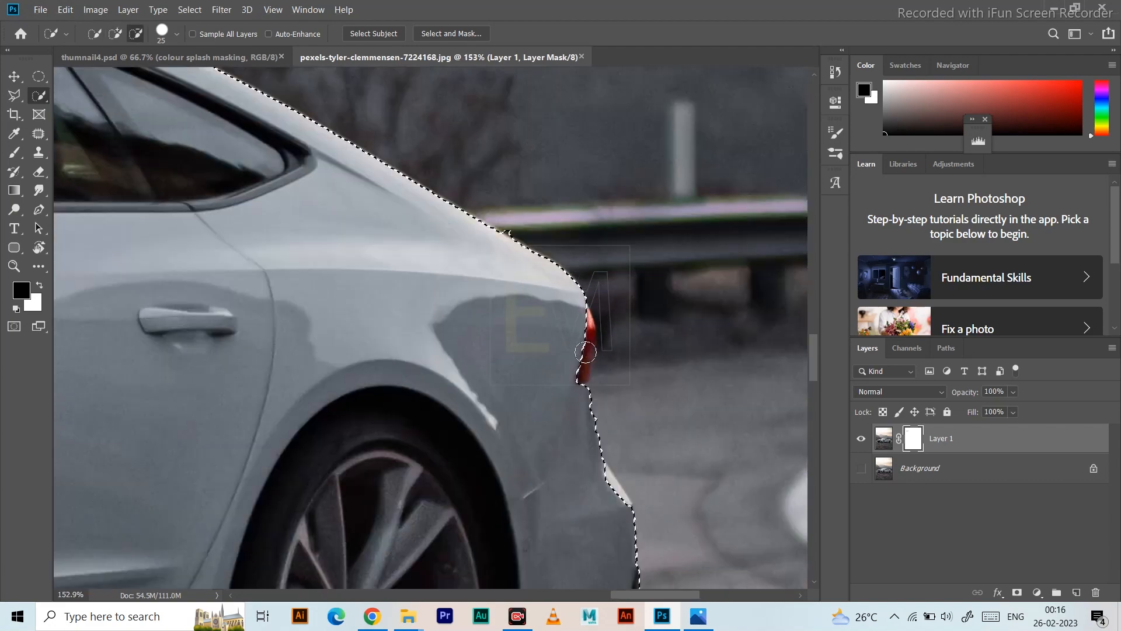
scroll(553, 337, down, 4)
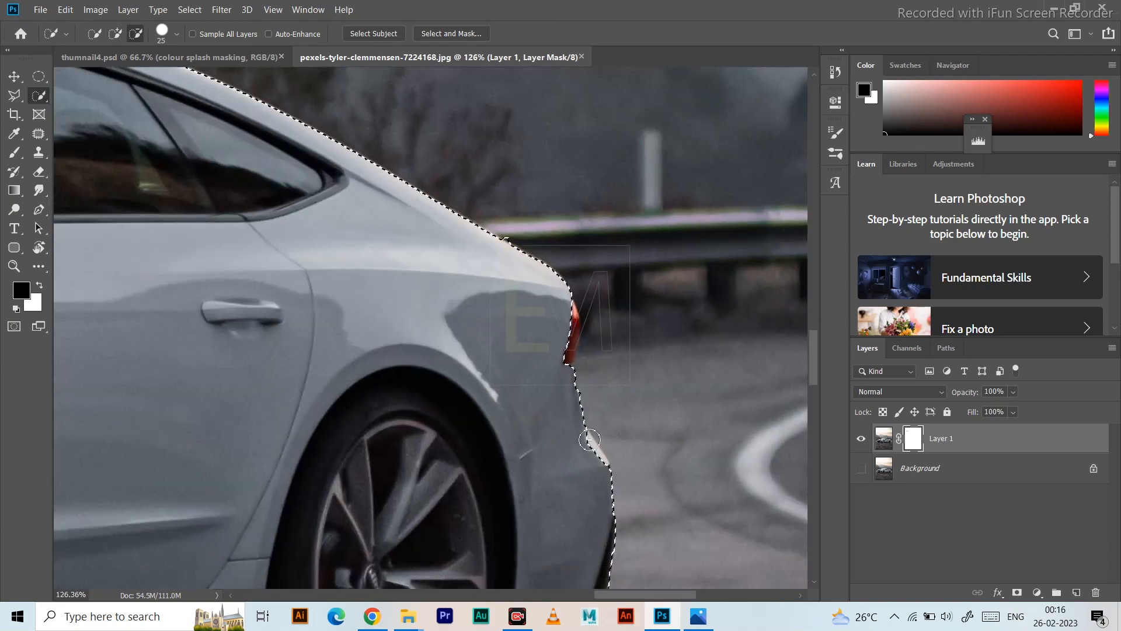
scroll(571, 439, up, 3)
scroll(571, 439, down, 3)
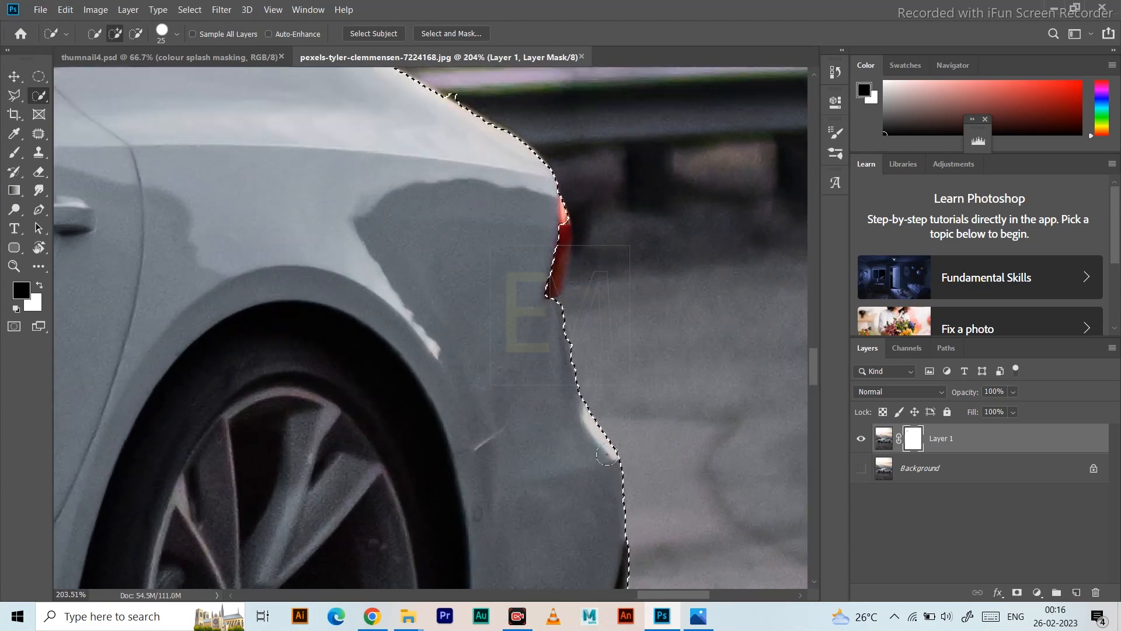
scroll(558, 402, down, 2)
scroll(558, 402, down, 6)
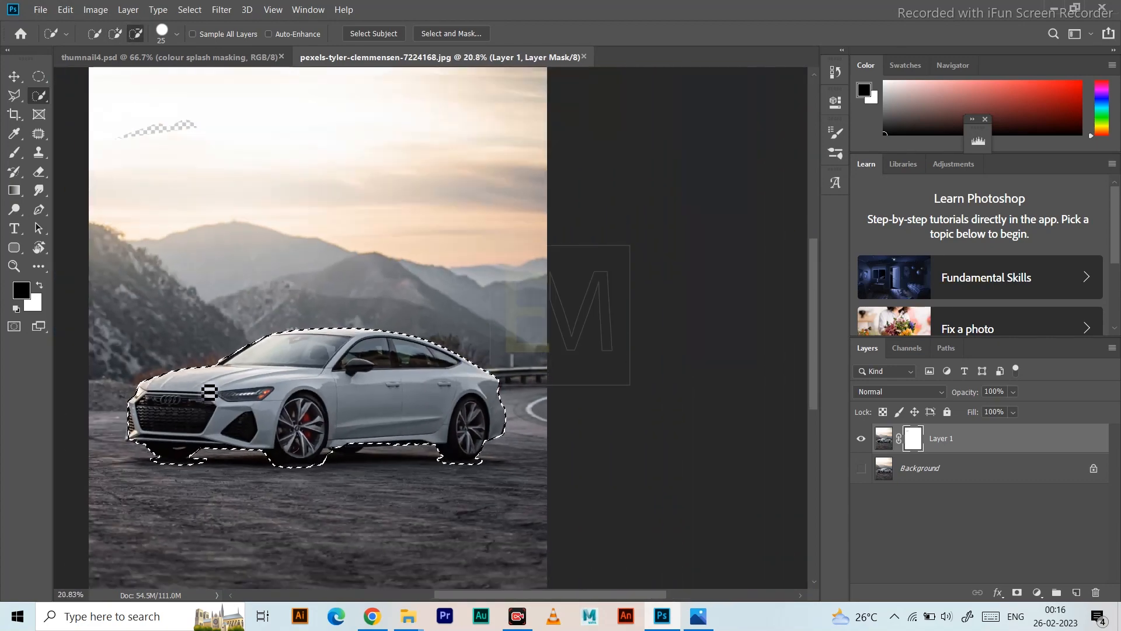
Step: Add the outer edge of the front bumper to the car selection, and invert the selection
scroll(138, 444, up, 6)
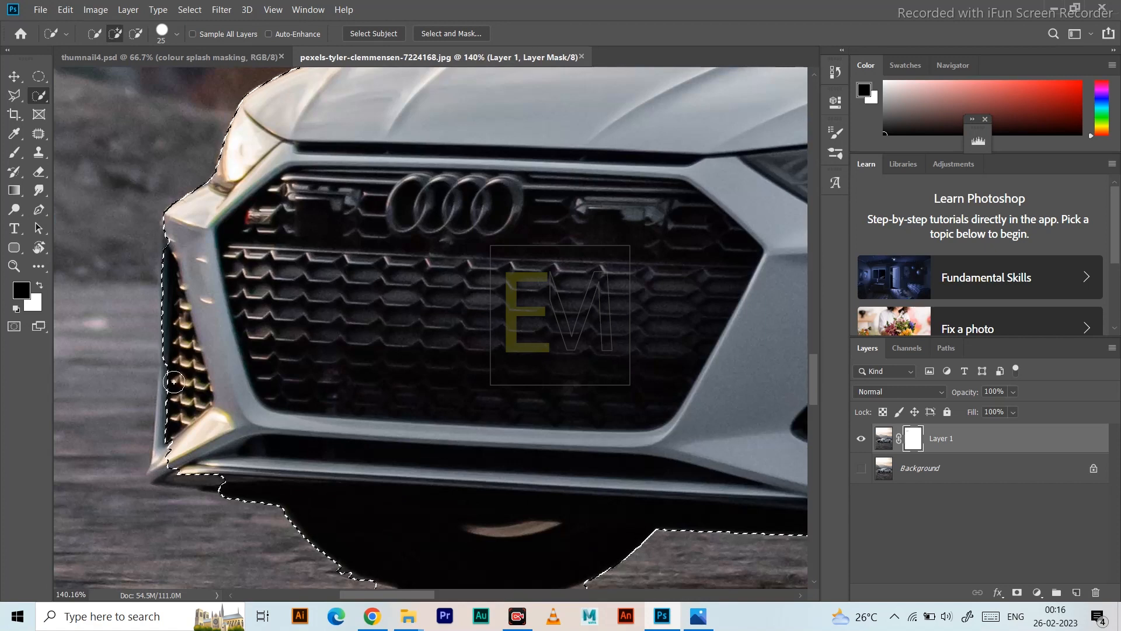
key(alt)
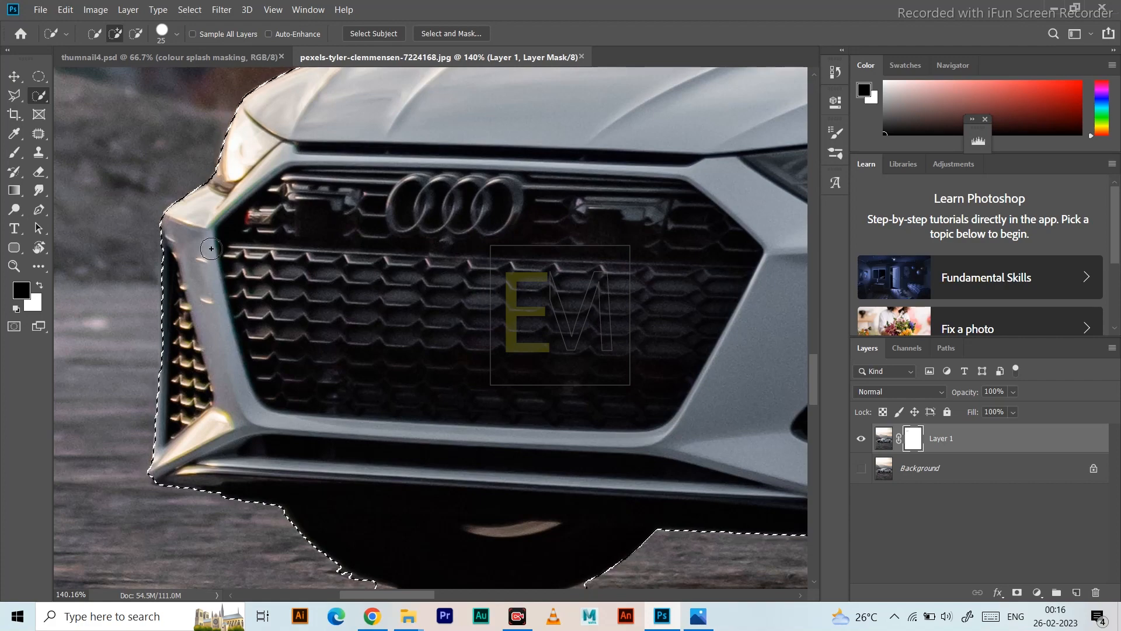
scroll(300, 323, down, 5)
scroll(339, 367, down, 1)
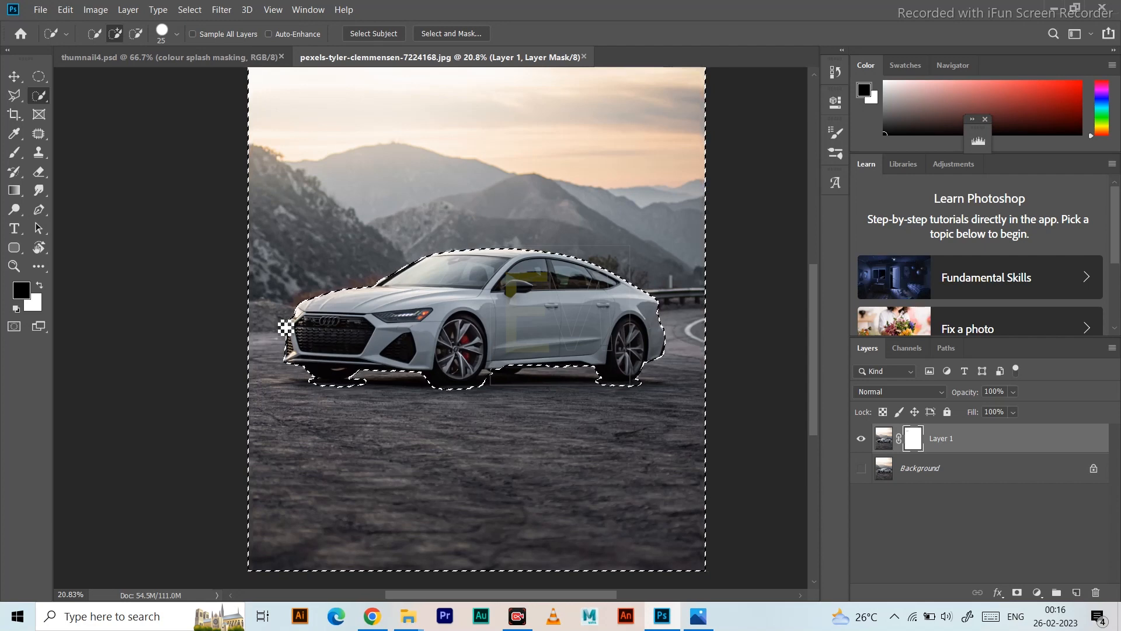
Step: Paint black on the layer mask with the 200 px brush to hide the upper part of the sky
scroll(287, 310, up, 5)
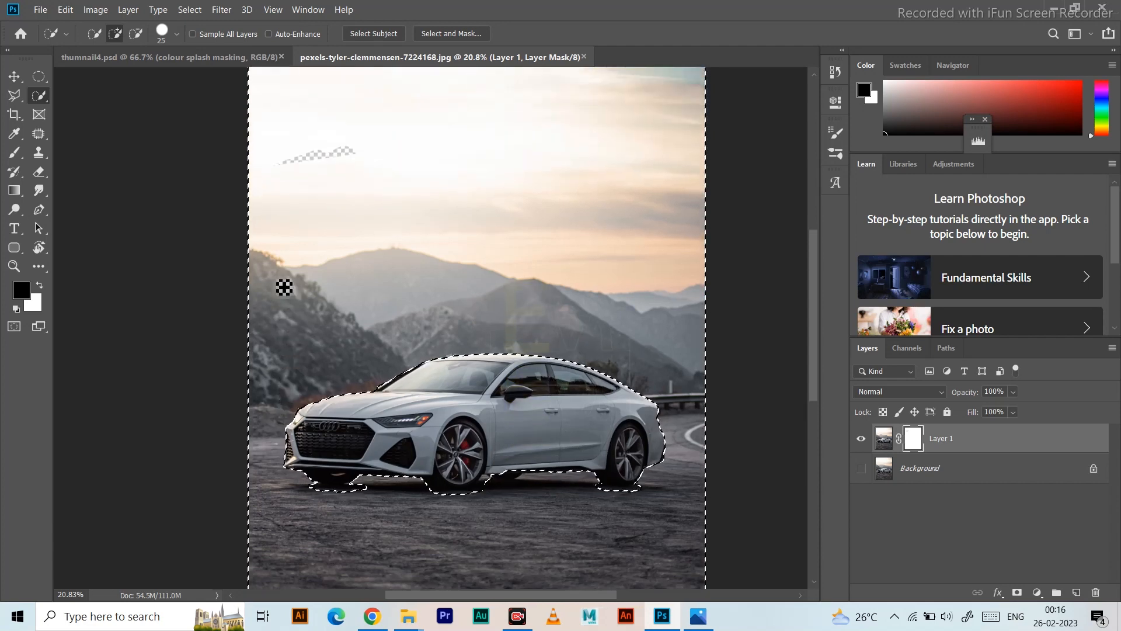
click(18, 155)
mouse_move(345, 105)
mouse_down()
mouse_move(207, 152)
mouse_move(347, 84)
mouse_move(112, 164)
mouse_move(304, 160)
mouse_move(625, 125)
mouse_move(579, 120)
mouse_move(79, 194)
mouse_move(136, 171)
mouse_move(405, 121)
mouse_move(824, 72)
mouse_move(745, 125)
mouse_move(394, 192)
mouse_move(538, 124)
mouse_move(435, 135)
mouse_move(381, 164)
mouse_move(378, 200)
mouse_move(716, 158)
mouse_move(342, 218)
mouse_up()
Step: Enlarge the brush to 1600 px and paint black on the mask over all the remaining background around the car
key(bracketright)
key(bracketright)
key(bracketright)
key(bracketright)
key(bracketright)
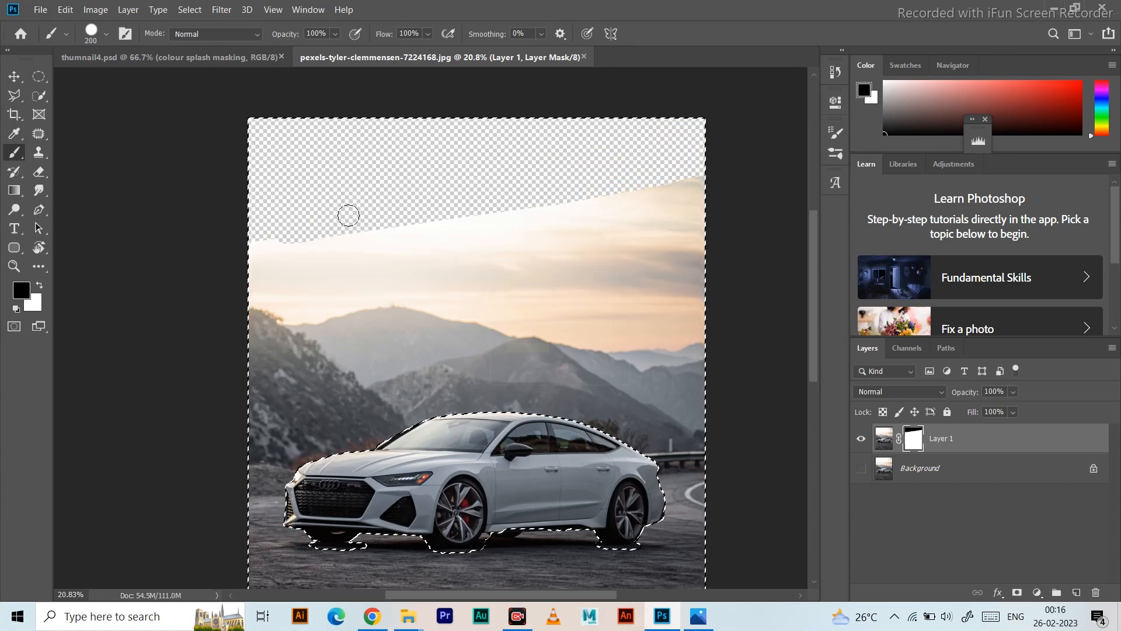
key(bracketright)
key(bracketright)
key(bracketright)
key(bracketright)
key(bracketright)
key(bracketright)
key(bracketright)
key(bracketright)
key(bracketright)
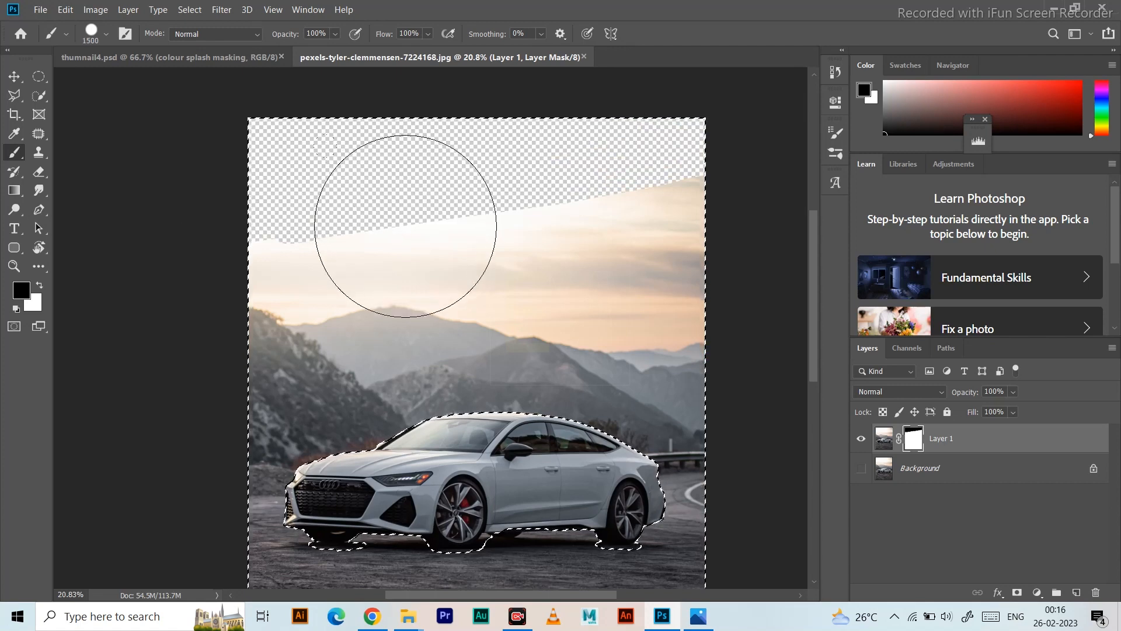
mouse_move(313, 303)
mouse_down()
mouse_move(257, 351)
mouse_move(759, 409)
mouse_move(246, 584)
mouse_move(330, 626)
mouse_up()
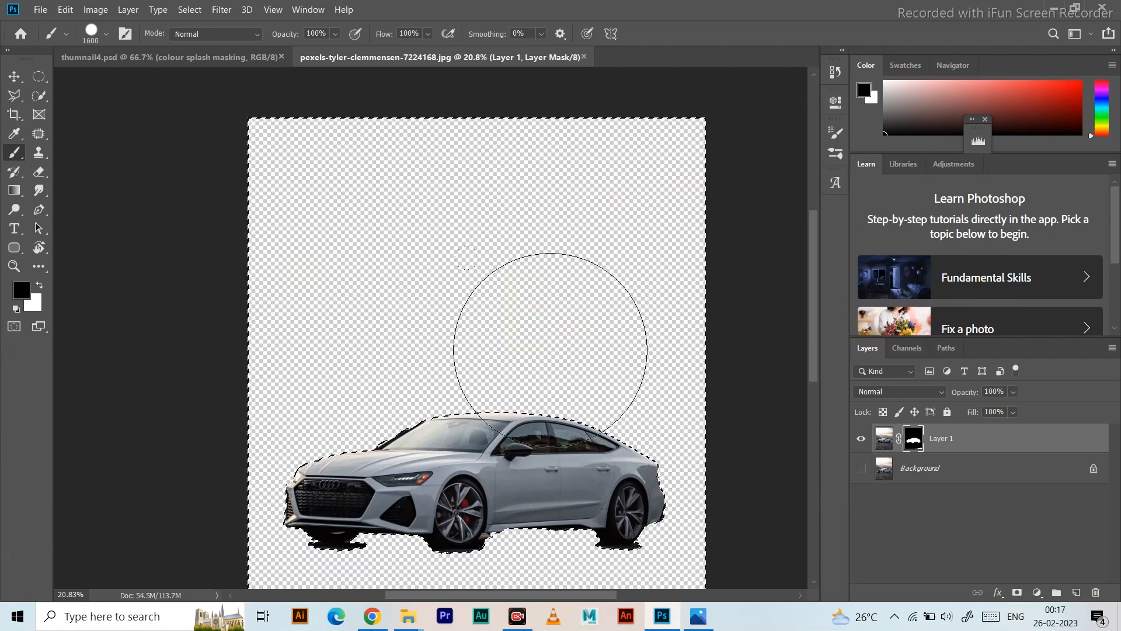
scroll(555, 385, down, 5)
drag(640, 484, 327, 505)
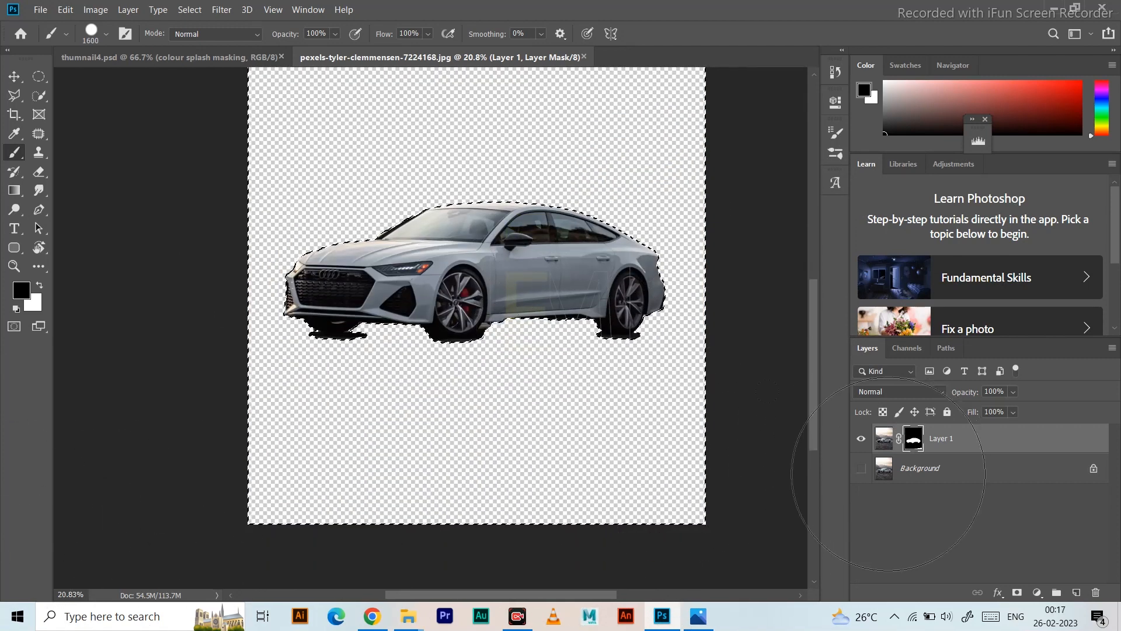
Step: Examine the cut-out car's edges closely around the front wheel, windshield and roof
scroll(526, 350, up, 3)
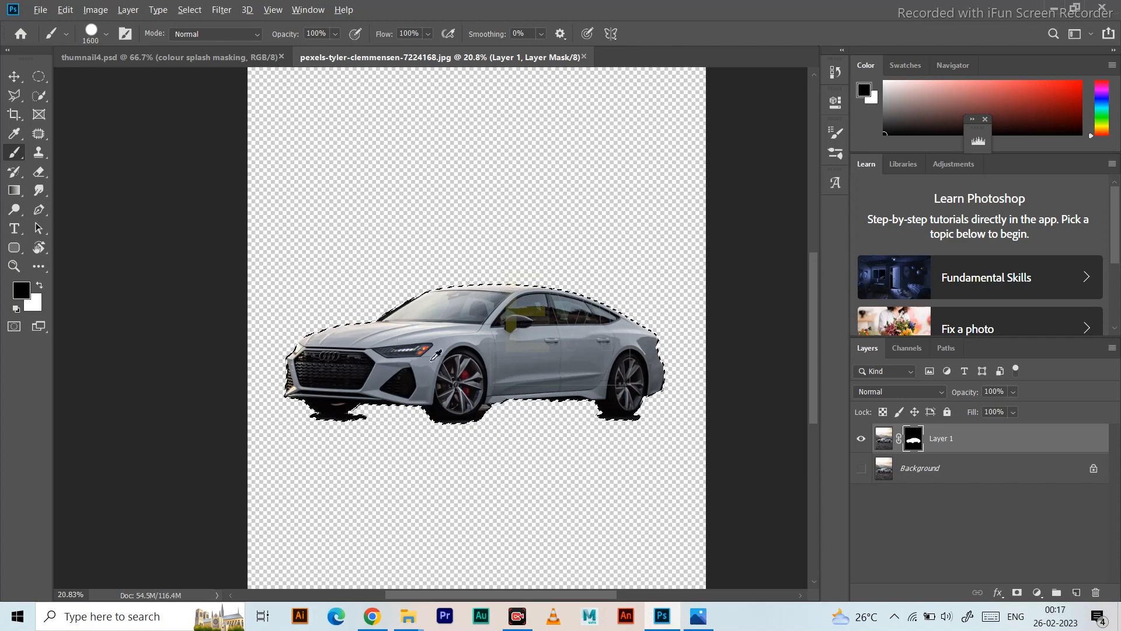
scroll(403, 387, up, 6)
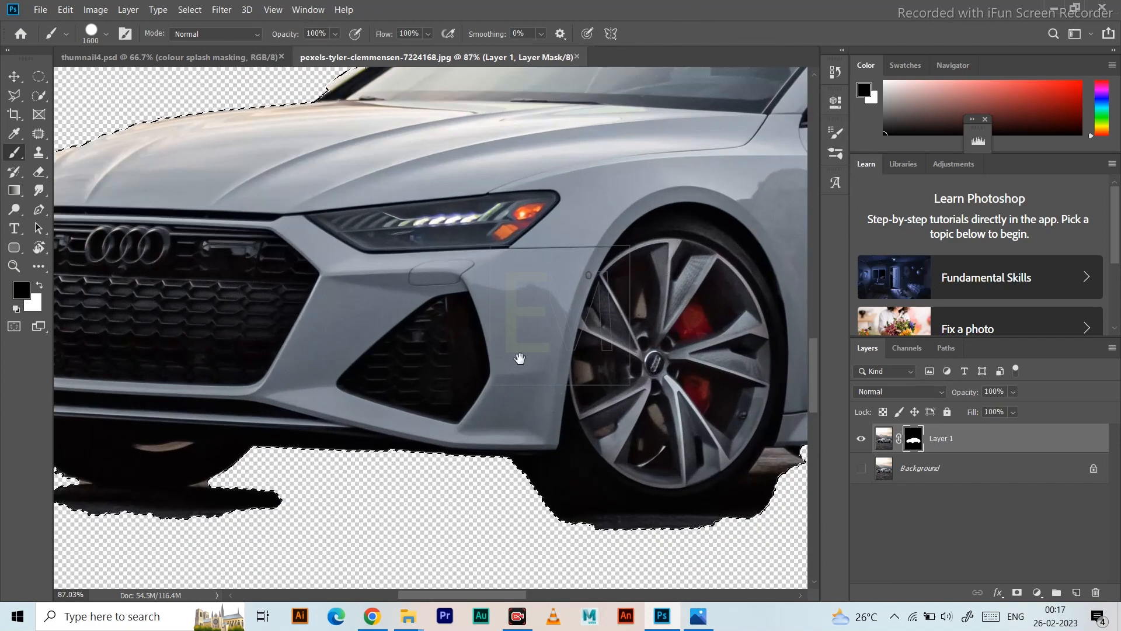
drag(513, 362, 533, 391)
drag(591, 283, 414, 501)
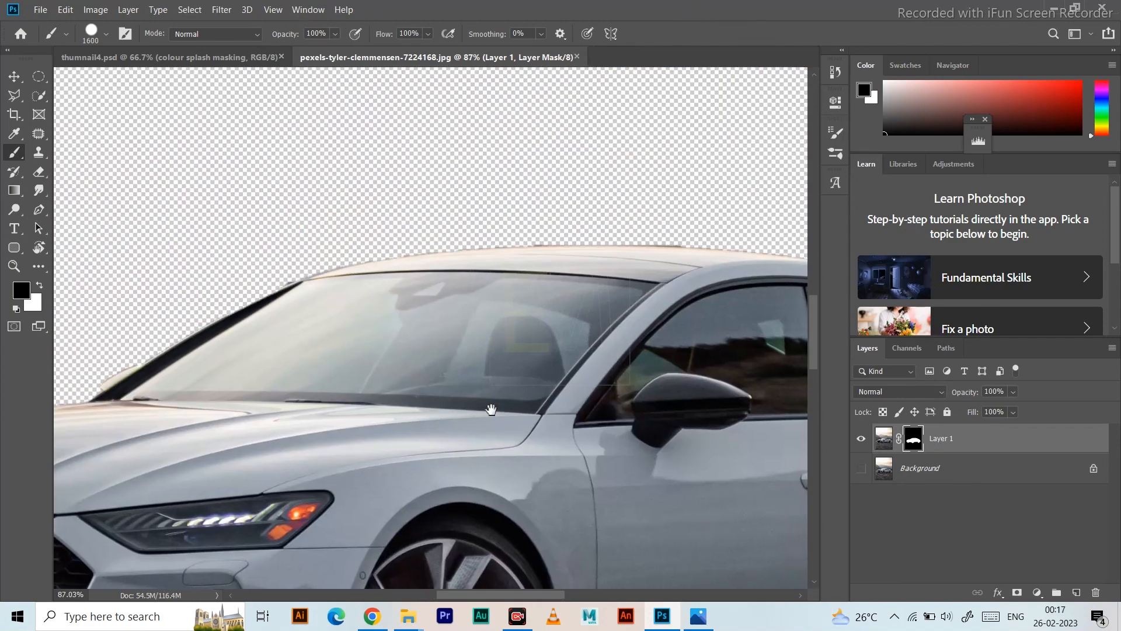
scroll(487, 382, up, 2)
scroll(427, 339, up, 2)
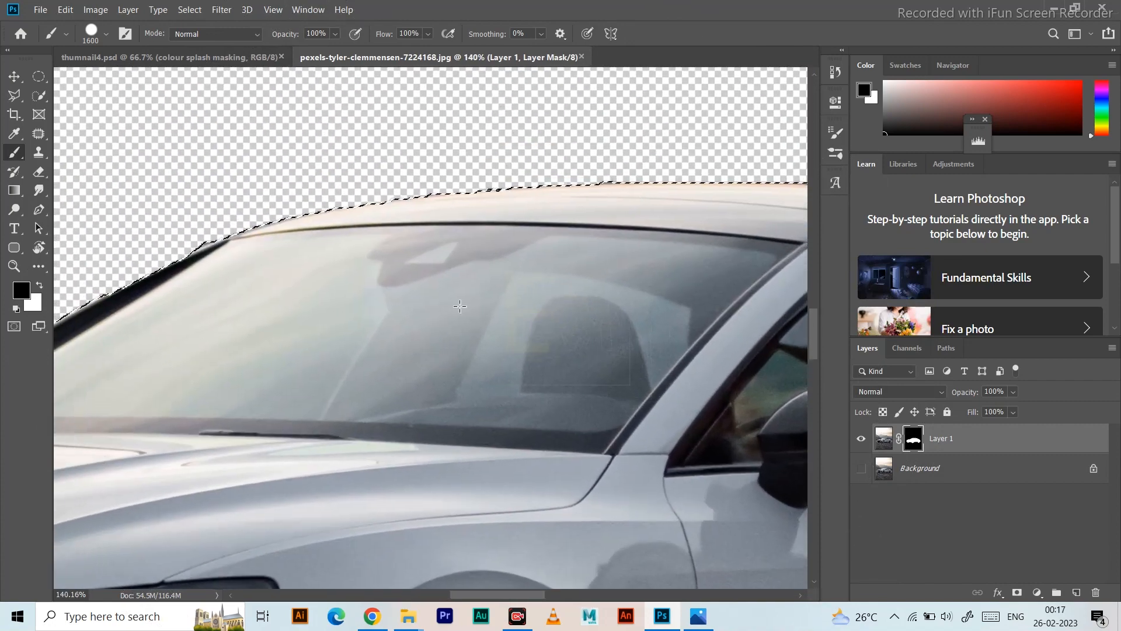
Step: Reduce the brush to 60 px, paint black on the layer mask over the middle of the windshield, and clear the selection
key(bracketleft)
key(bracketleft)
key(bracketleft)
key(bracketleft)
key(bracketleft)
key(bracketleft)
key(bracketleft)
key(bracketleft)
key(bracketleft)
key(bracketleft)
key(bracketleft)
key(bracketleft)
mouse_move(224, 324)
mouse_down()
mouse_move(470, 326)
mouse_move(491, 337)
mouse_up()
mouse_move(286, 306)
mouse_down()
mouse_move(525, 290)
mouse_move(325, 289)
mouse_move(430, 259)
mouse_move(551, 255)
mouse_up()
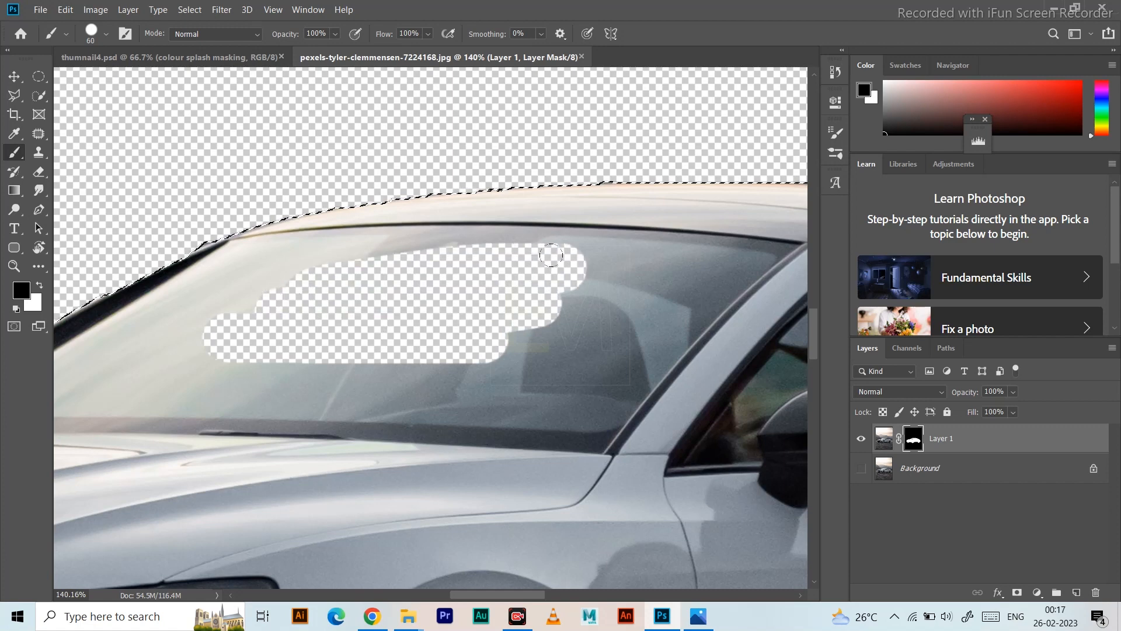
mouse_move(517, 303)
mouse_down()
mouse_move(270, 344)
mouse_move(484, 366)
mouse_move(268, 365)
mouse_move(447, 363)
mouse_move(330, 362)
mouse_up()
mouse_move(219, 260)
mouse_down()
mouse_move(475, 258)
mouse_move(335, 258)
mouse_move(308, 243)
mouse_move(364, 243)
mouse_move(572, 254)
mouse_move(522, 314)
mouse_up()
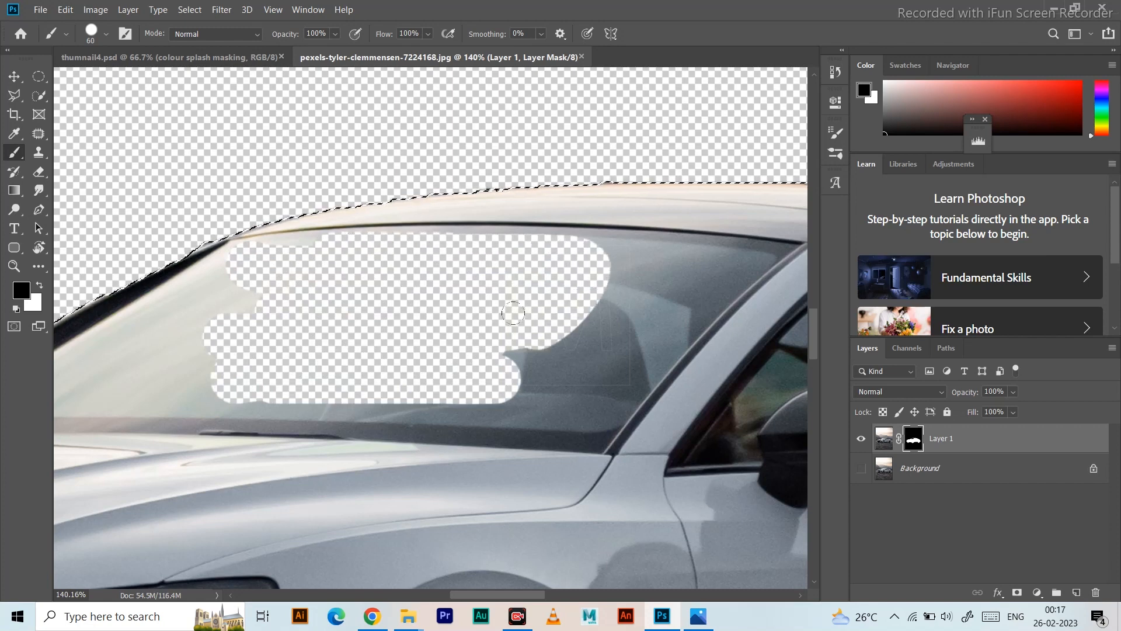
key(ctrl+d)
Step: Start a Pen path along the far windshield pillar from its base to the roof, making the upper point a corner without an outgoing handle
mouse_move(209, 355)
mouse_down()
mouse_move(503, 303)
mouse_move(491, 310)
mouse_move(525, 290)
mouse_move(484, 319)
mouse_up()
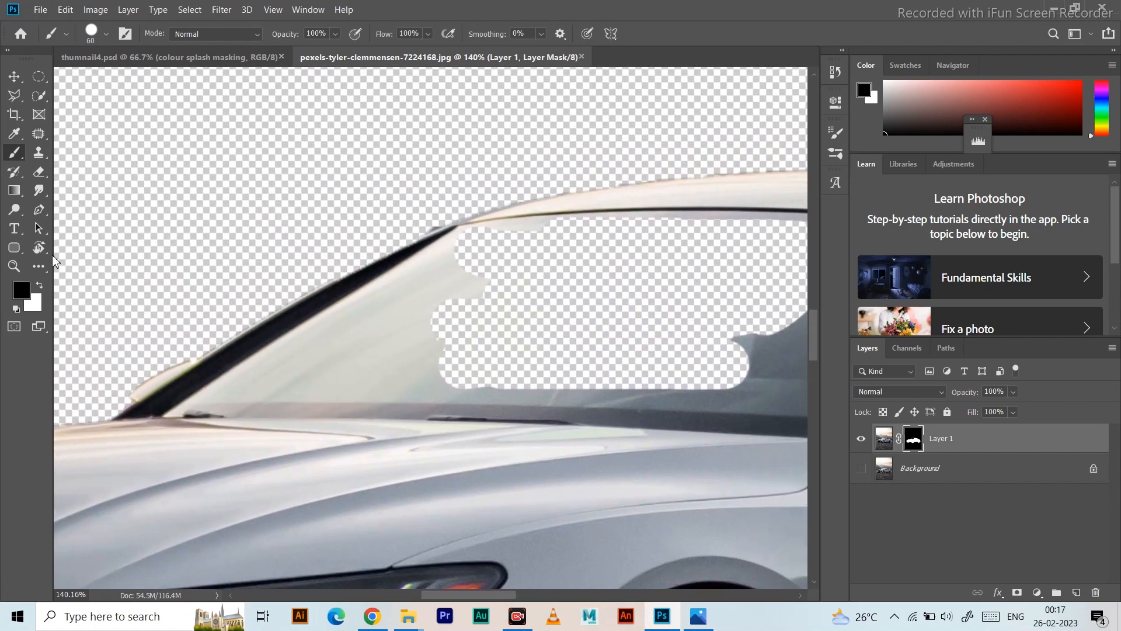
click(38, 209)
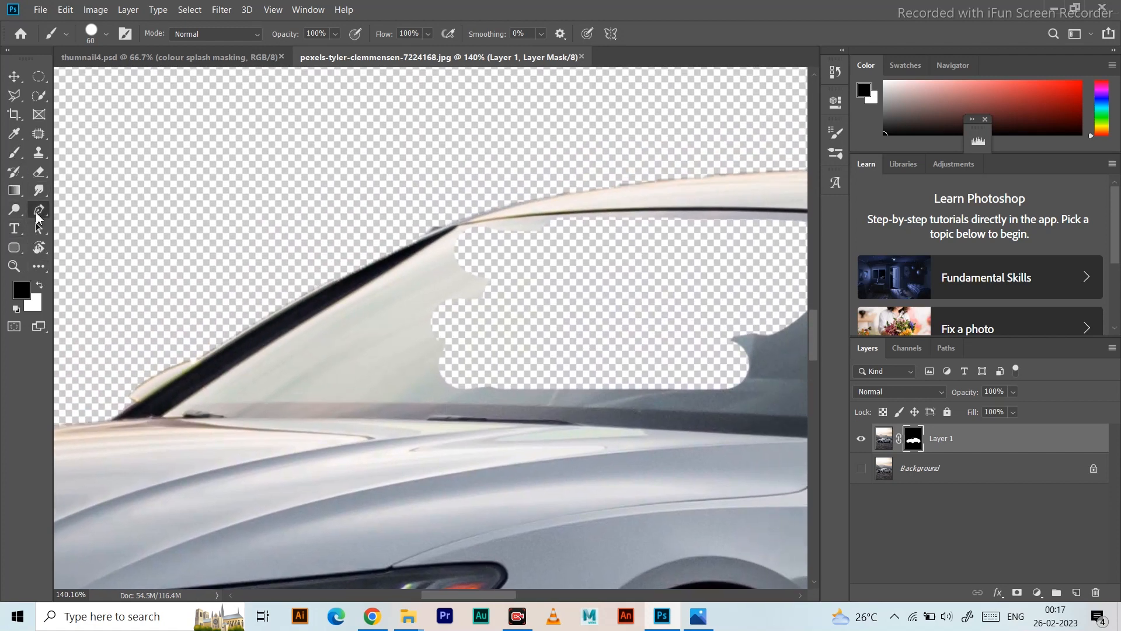
click(162, 417)
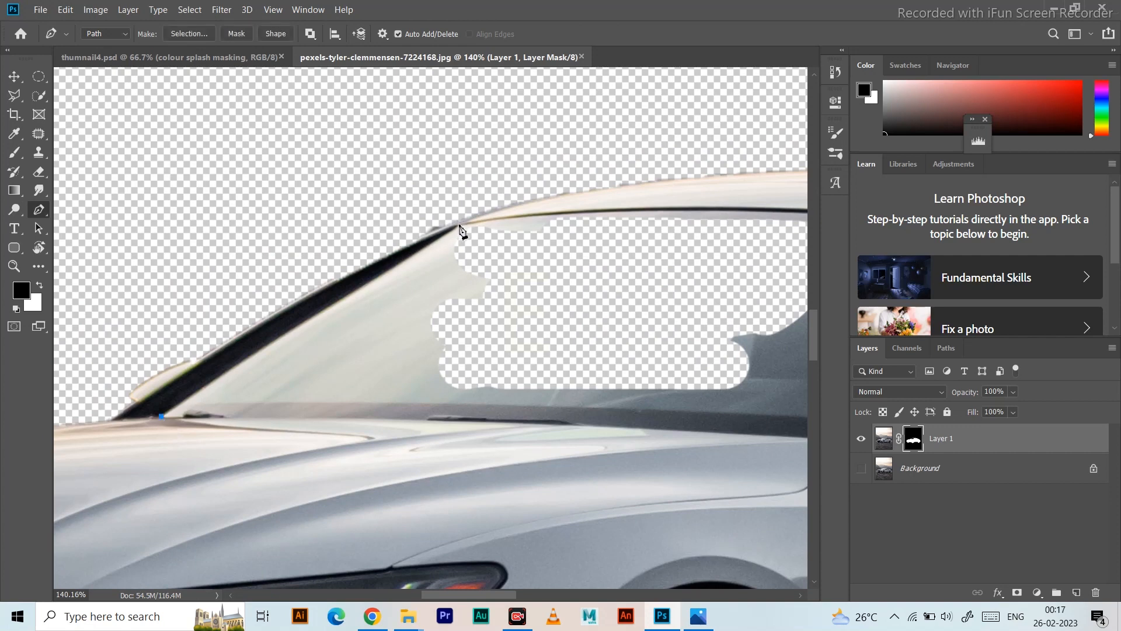
drag(459, 224, 549, 176)
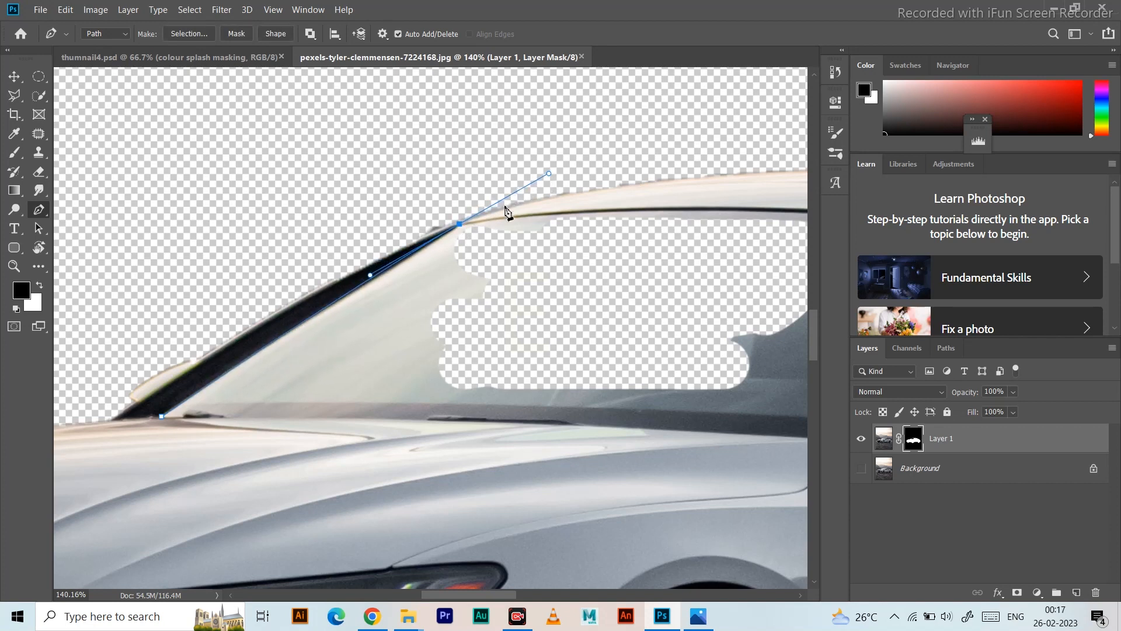
alt+click(460, 225)
Step: Continue the Pen path along the windshield's upper edge to its near roof corner, curving it to follow the roofline
drag(516, 280, 347, 328)
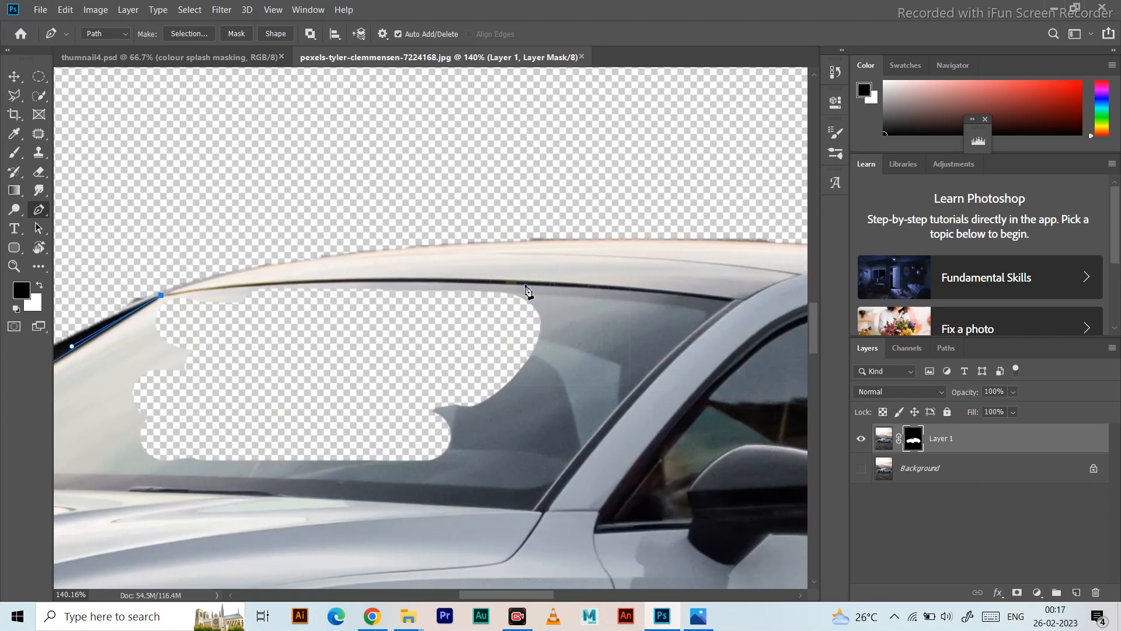
drag(525, 284, 706, 298)
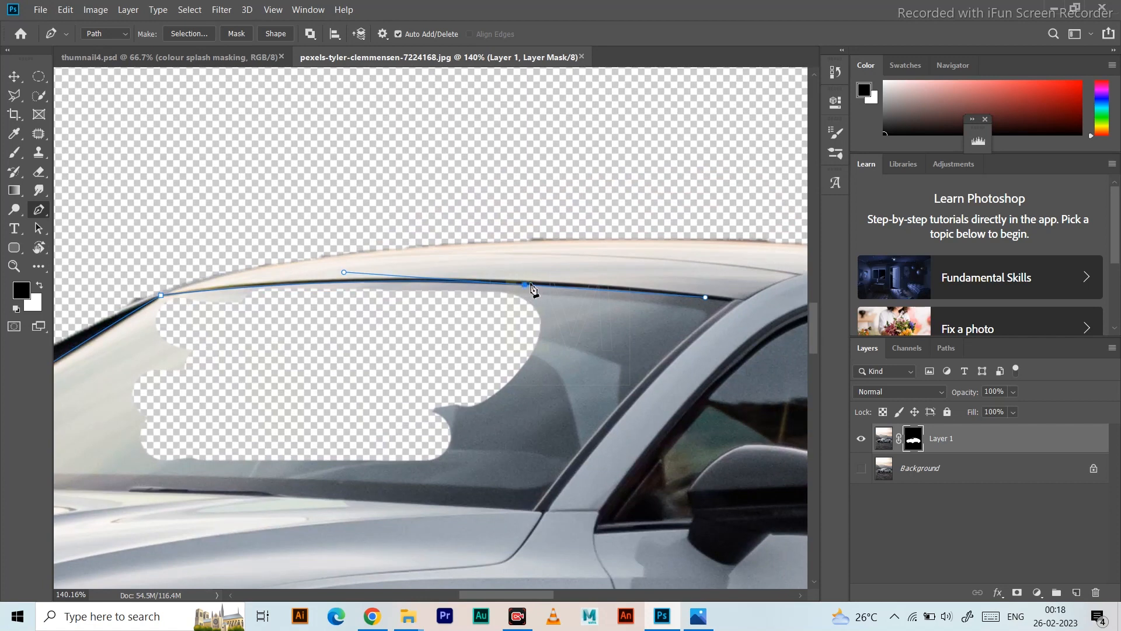
drag(693, 302, 641, 291)
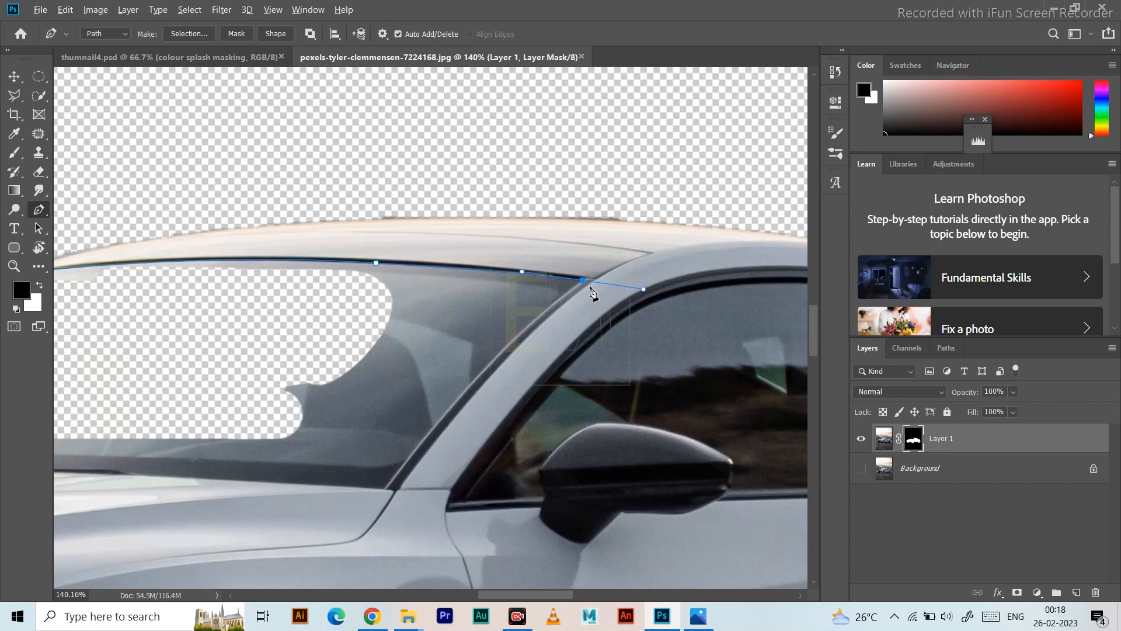
Step: Extend the path down the near windshield pillar to its lower corner and along the base to the wiper
drag(503, 379, 603, 291)
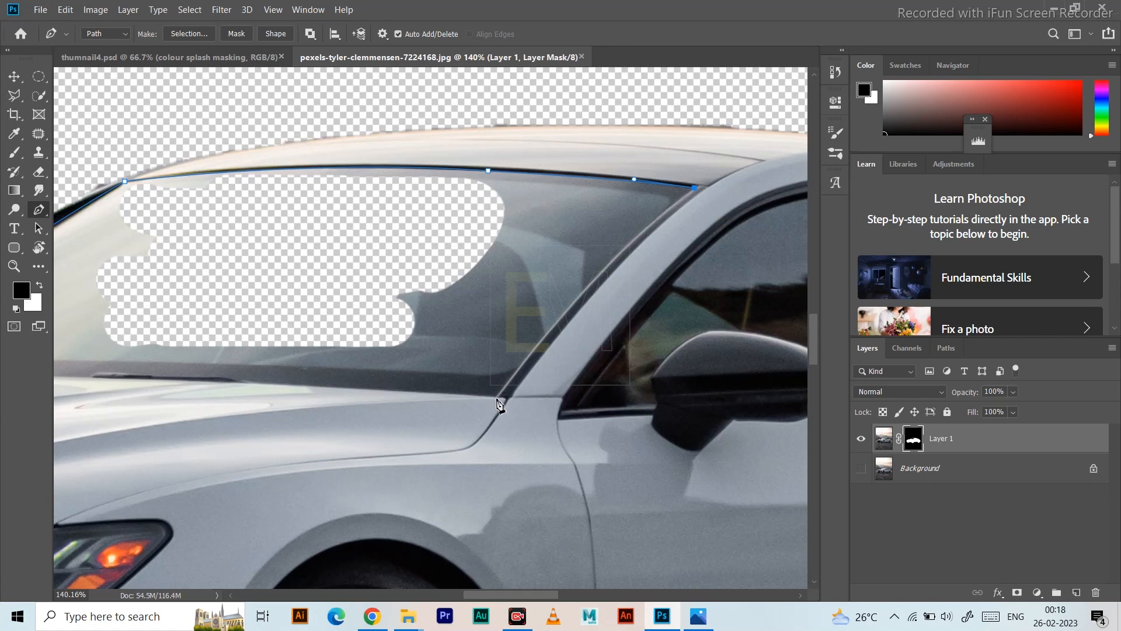
drag(497, 400, 406, 525)
click(498, 402)
drag(325, 376, 664, 338)
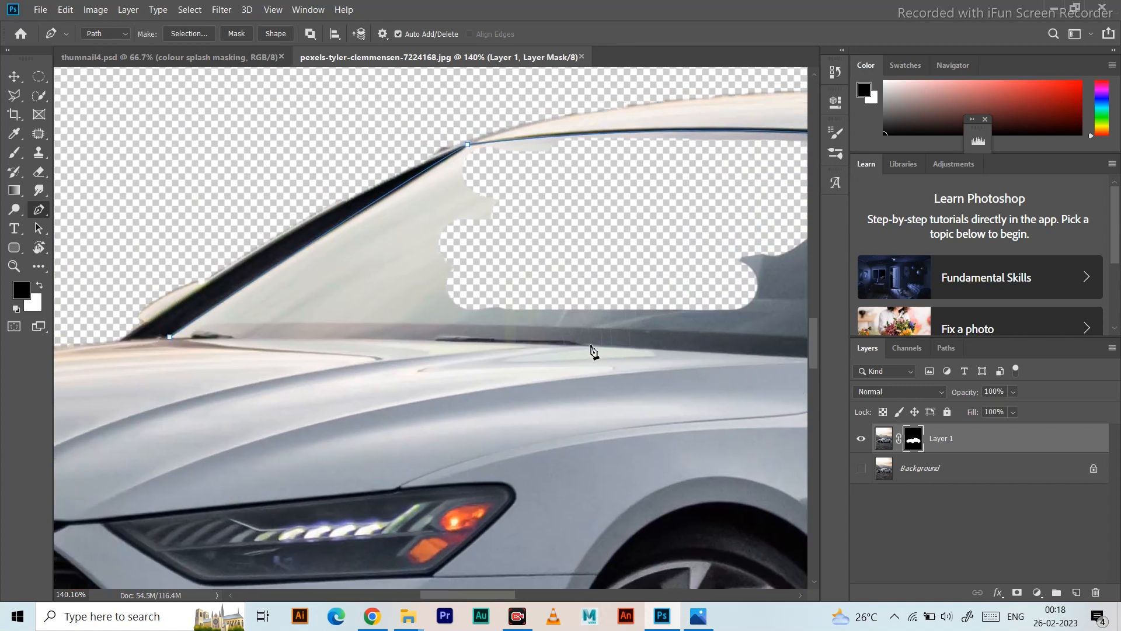
drag(591, 347, 505, 348)
Step: Close the Pen path along the rest of the windshield base at its starting point, and convert it to a selection
scroll(558, 359, up, 5)
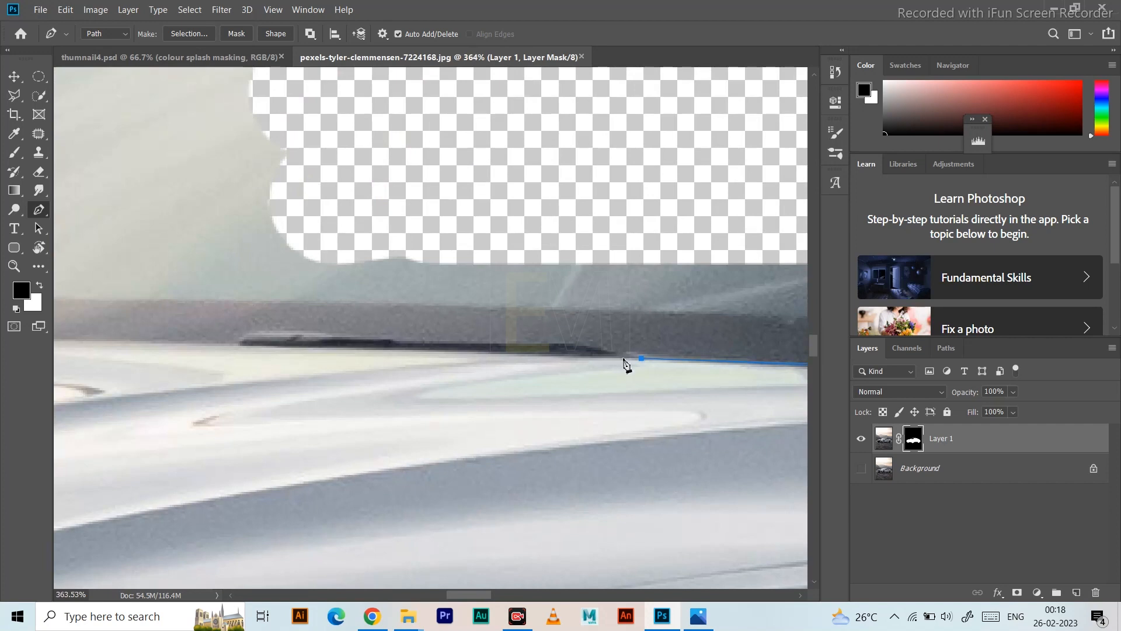
click(232, 344)
scroll(292, 331, down, 5)
scroll(120, 322, up, 5)
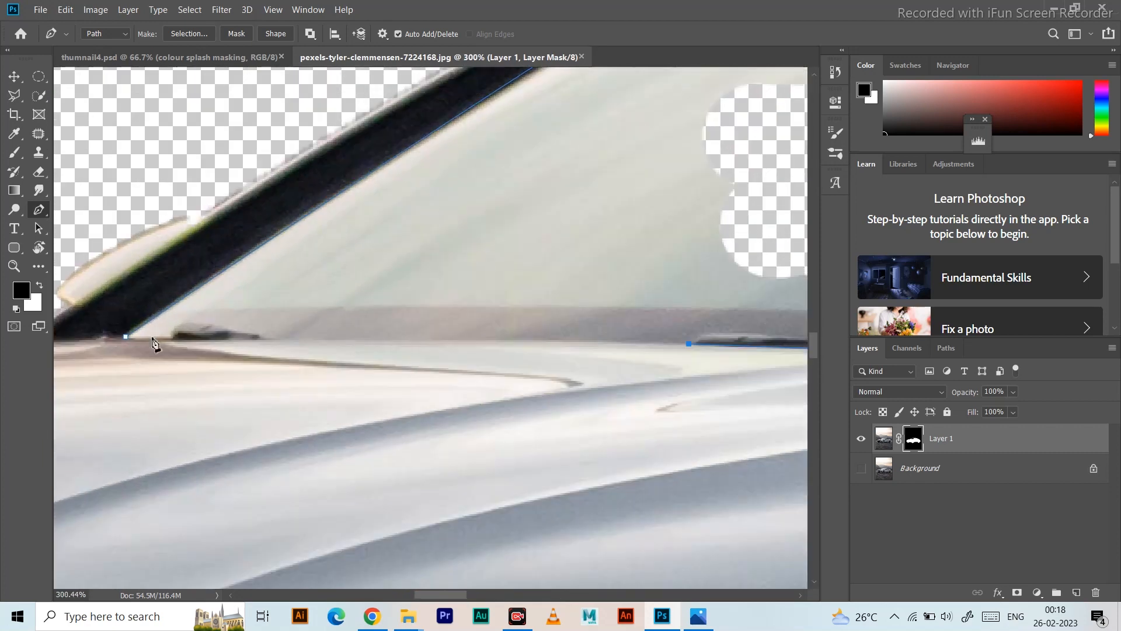
click(126, 338)
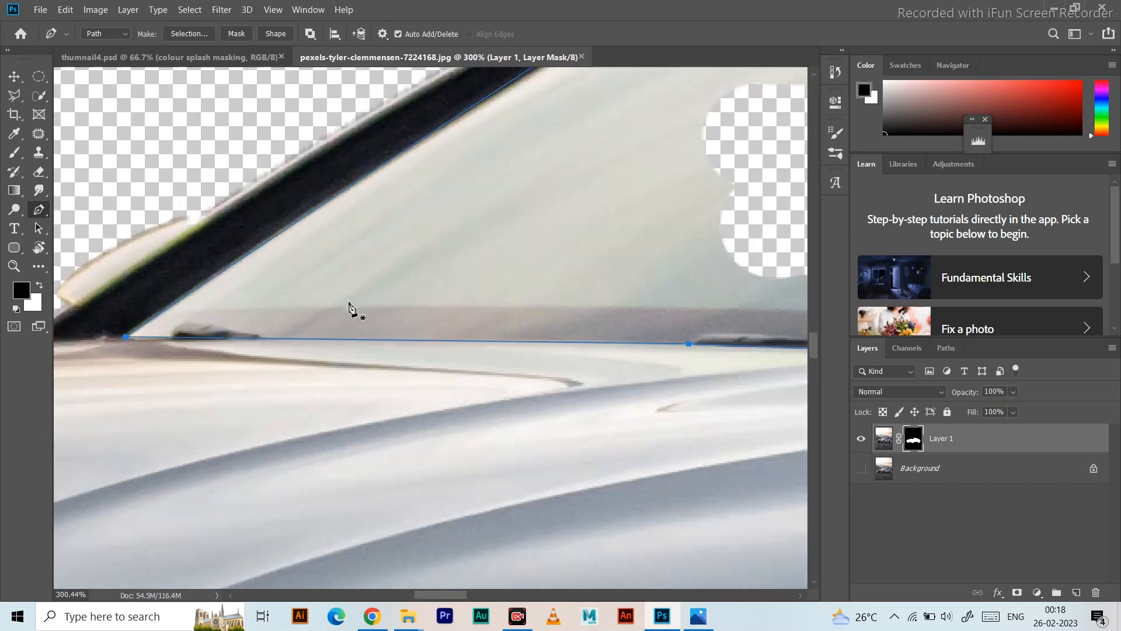
key(ctrl+Return)
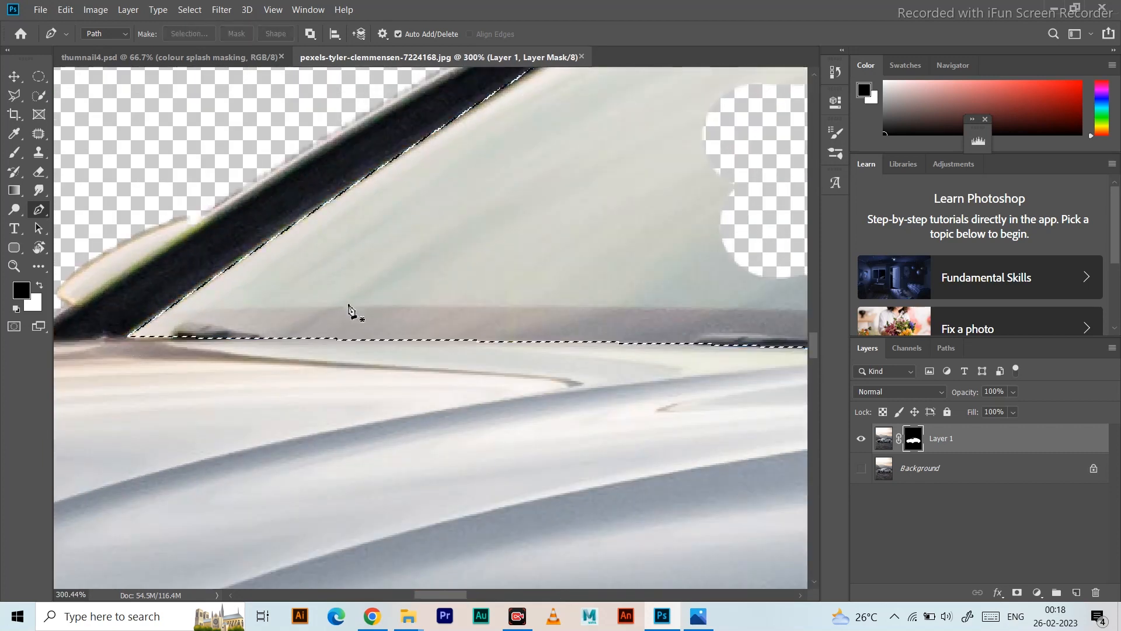
Step: Brush black on the layer mask inside the selection to hide the whole windshield, and deselect
scroll(344, 316, down, 6)
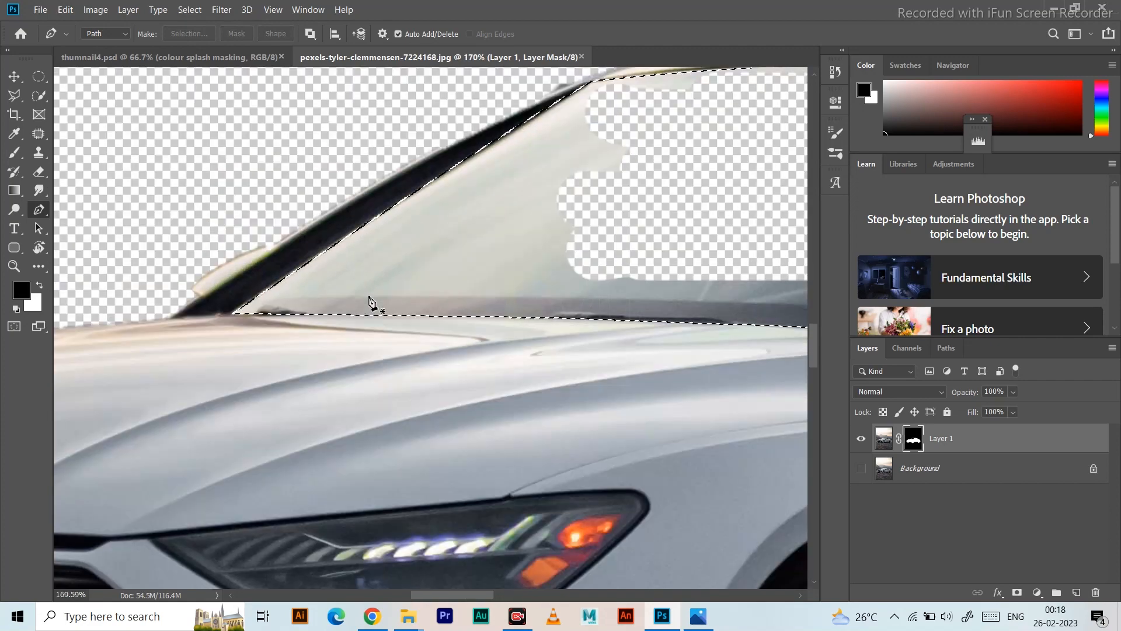
scroll(624, 272, up, 3)
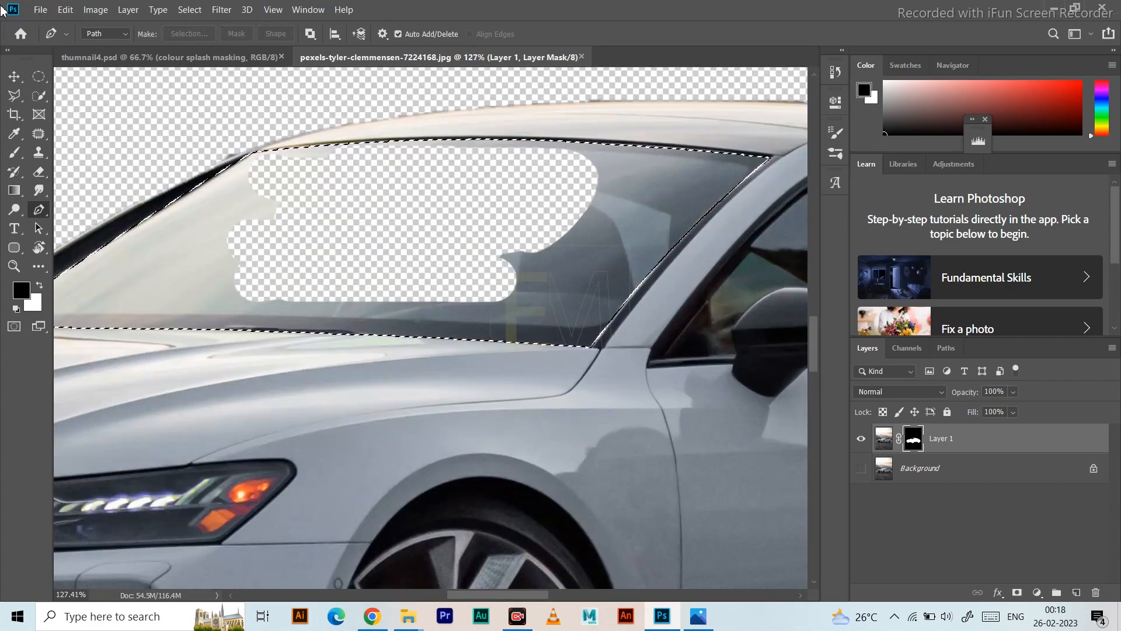
click(15, 153)
mouse_move(747, 163)
mouse_down()
mouse_move(724, 199)
mouse_move(643, 176)
mouse_move(233, 164)
mouse_move(59, 261)
mouse_move(204, 187)
mouse_move(321, 292)
mouse_move(613, 275)
mouse_move(747, 187)
mouse_move(335, 349)
mouse_up()
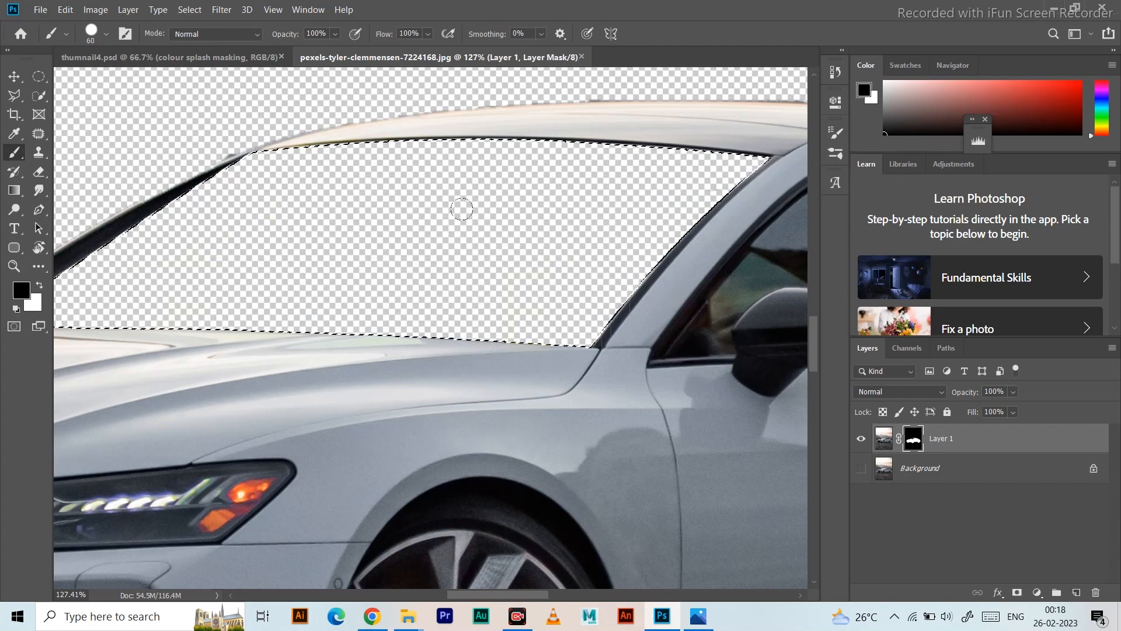
key(ctrl+d)
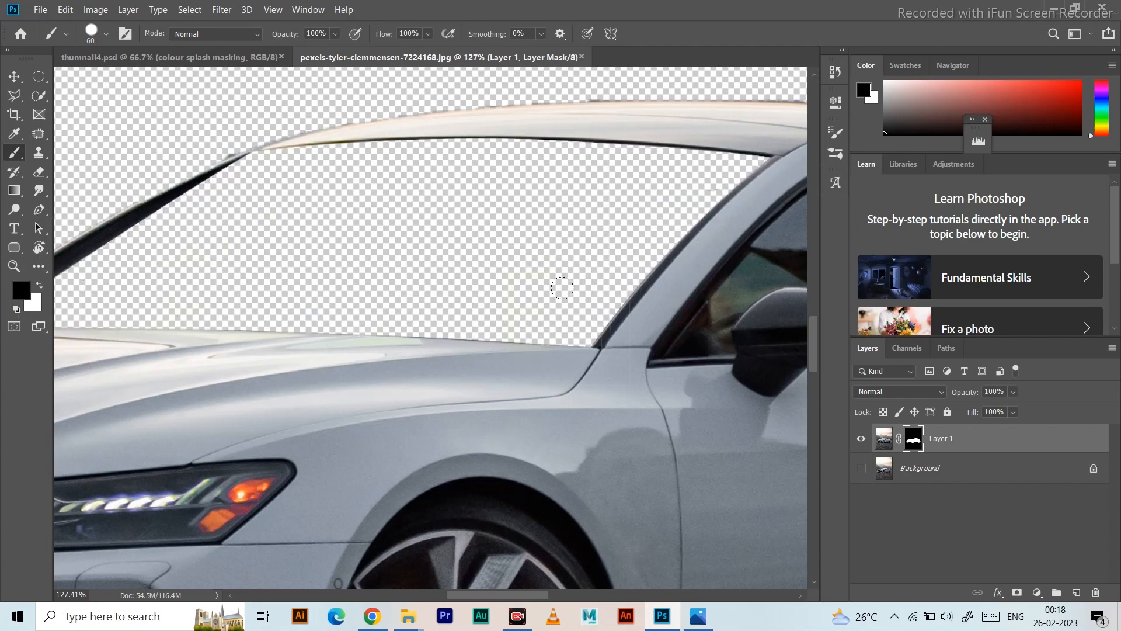
Step: Select the front grille up to its frame with the Quick Selection tool, and correct the selection's upper edge
drag(227, 340, 555, 228)
drag(494, 296, 634, 136)
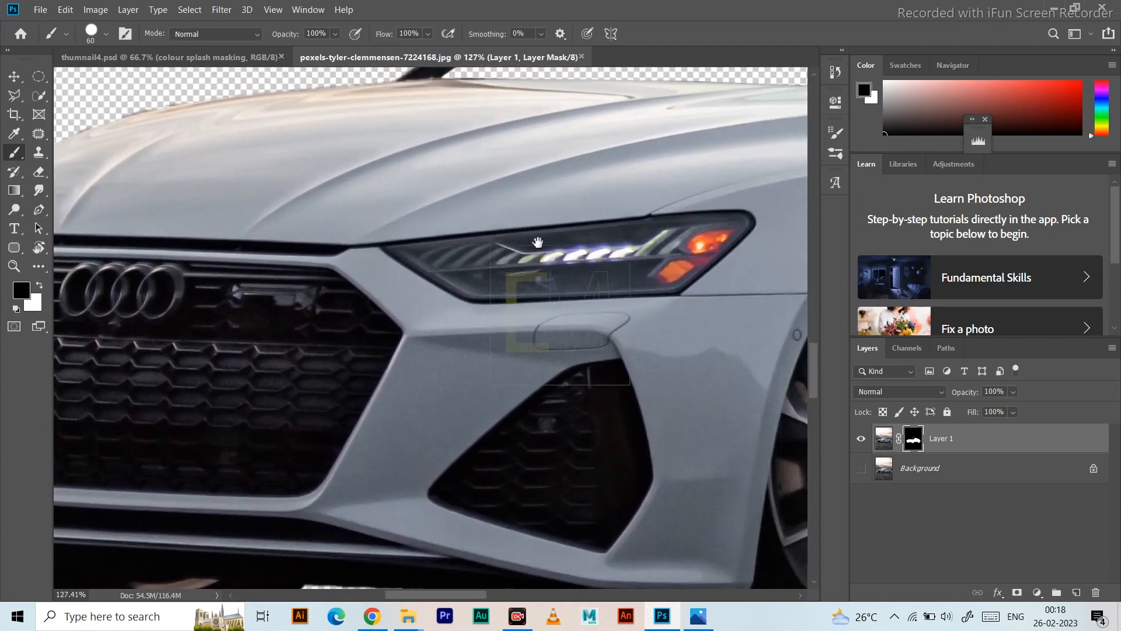
drag(535, 243, 599, 222)
drag(373, 253, 591, 233)
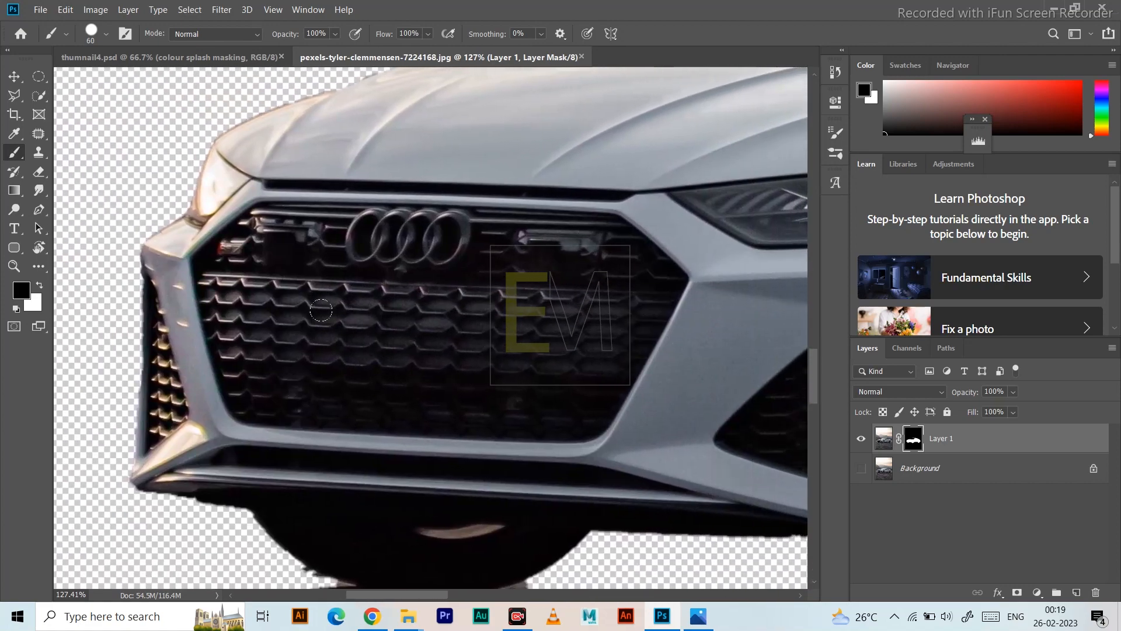
mouse_move(589, 282)
mouse_down()
mouse_move(344, 312)
mouse_move(485, 304)
mouse_move(800, 257)
mouse_move(671, 248)
mouse_move(438, 320)
mouse_move(253, 308)
mouse_move(310, 306)
mouse_up()
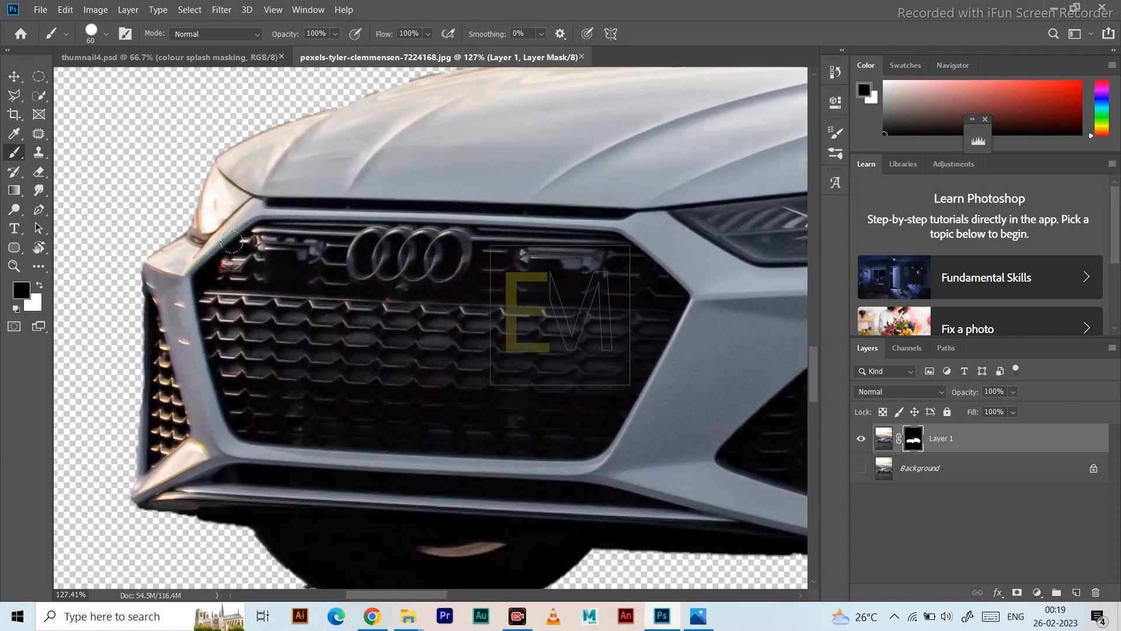
click(38, 95)
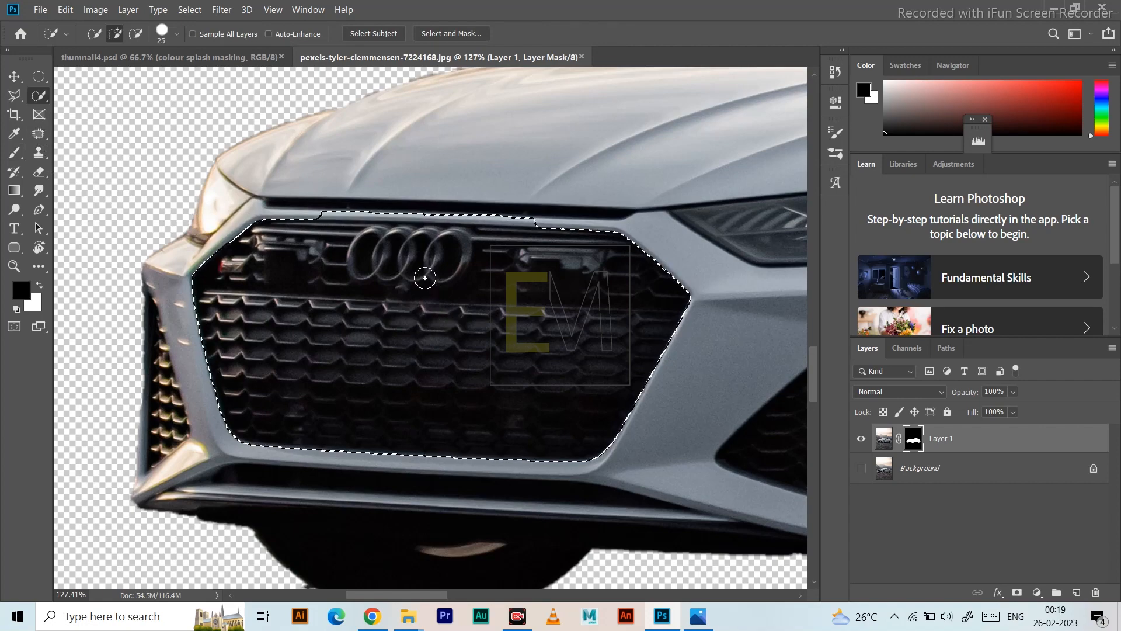
scroll(457, 204, up, 3)
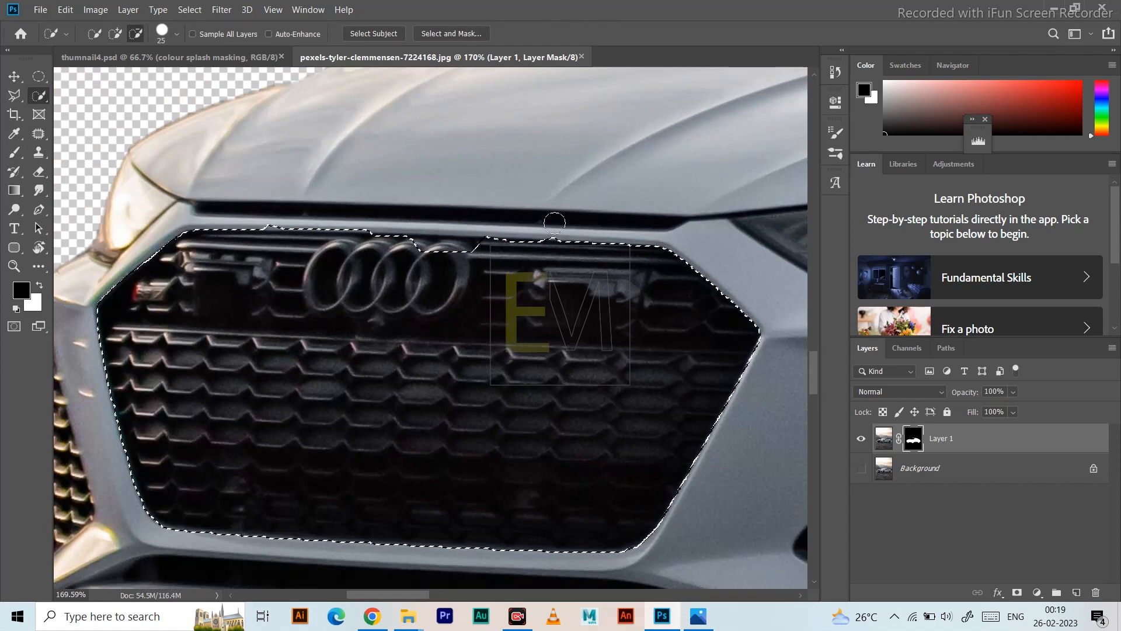
drag(555, 223, 400, 246)
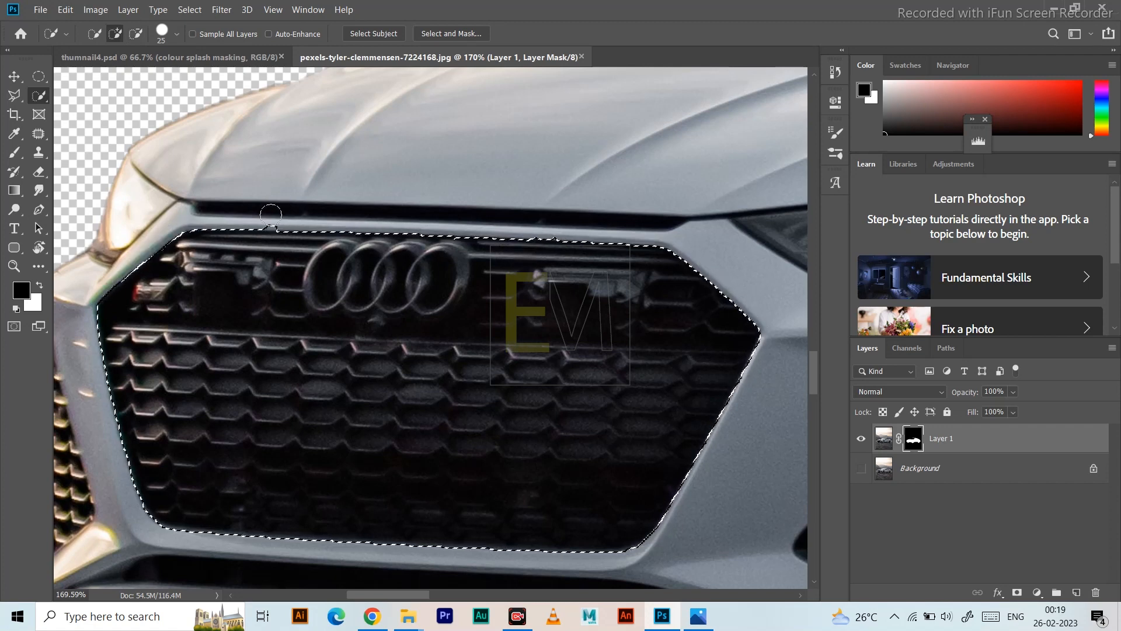
drag(271, 215, 388, 222)
Step: Paint black on the layer mask with the 60 px brush to hide the entire selected grille
click(14, 153)
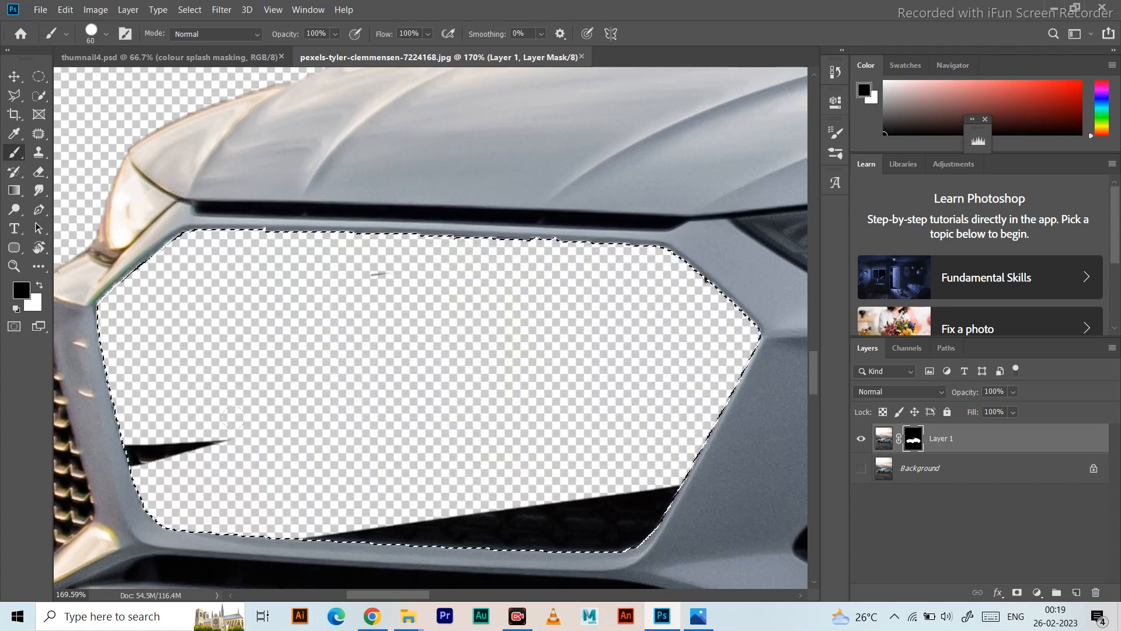
drag(233, 418, 134, 459)
mouse_move(362, 540)
mouse_down()
mouse_move(671, 502)
mouse_move(514, 508)
mouse_up()
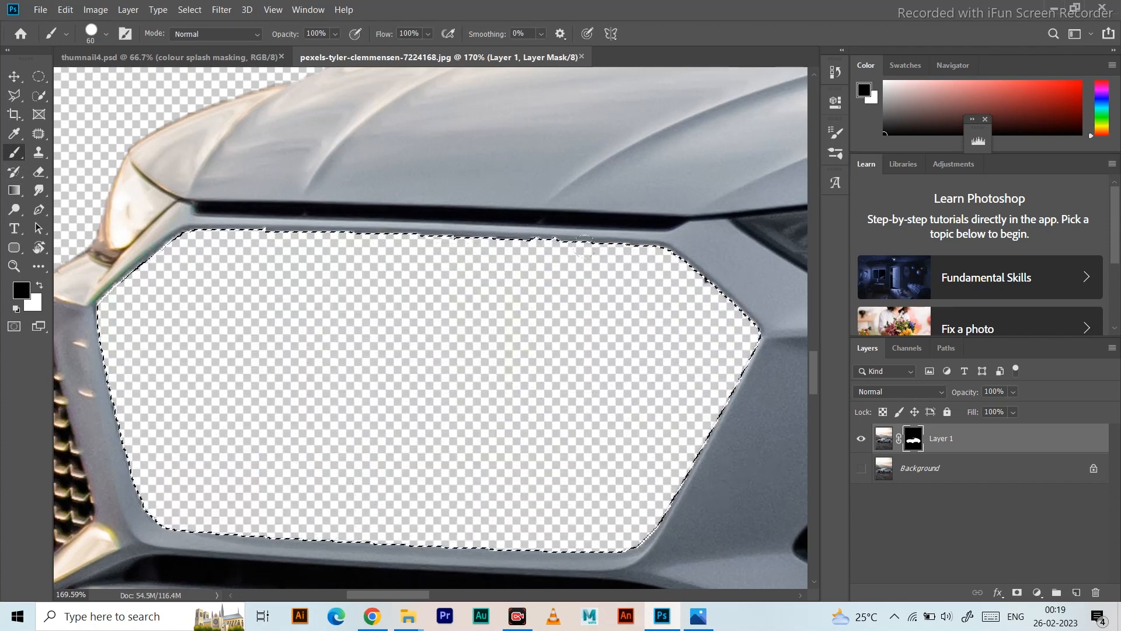
Step: Clear the grille selection, and select the whole near headlight with the Quick Selection tool
scroll(590, 338, down, 5)
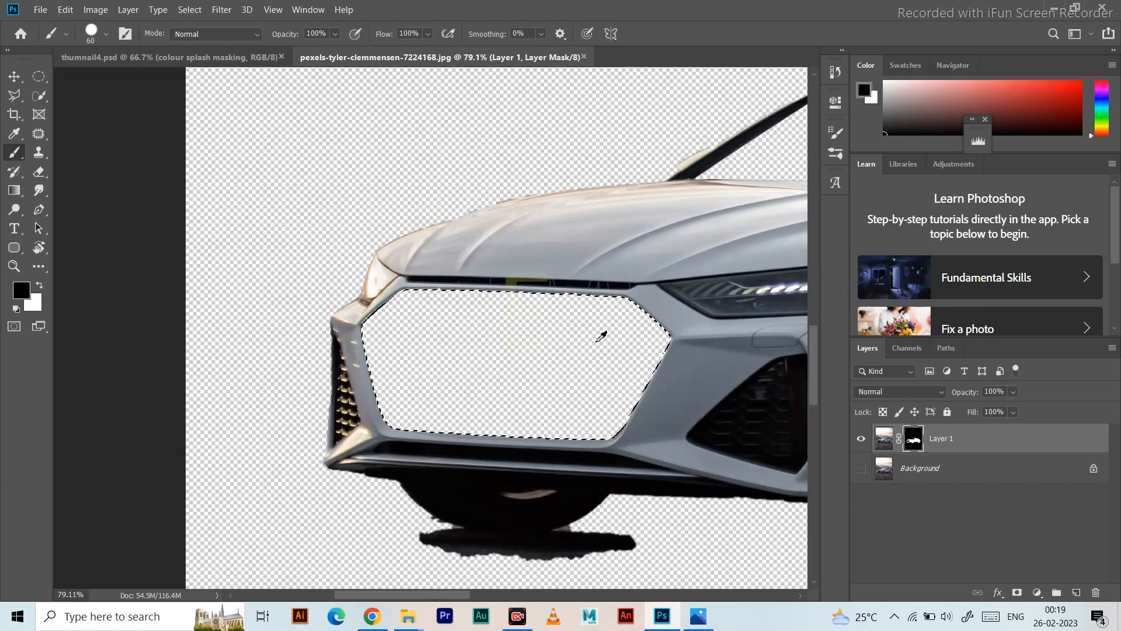
scroll(710, 305, up, 2)
scroll(710, 305, up, 3)
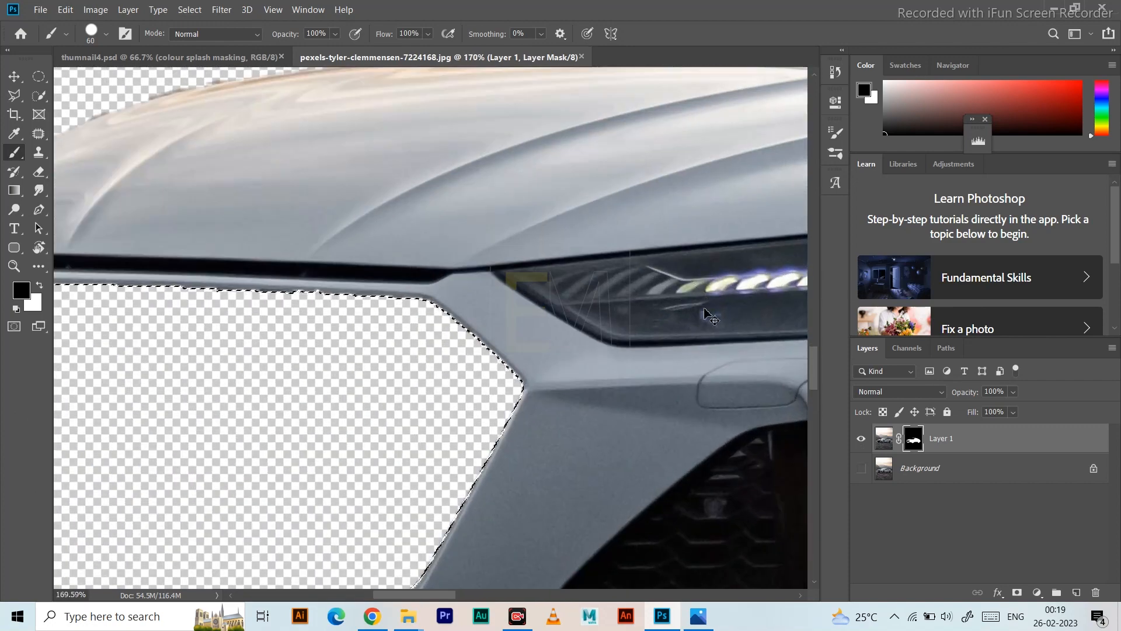
drag(704, 340, 416, 345)
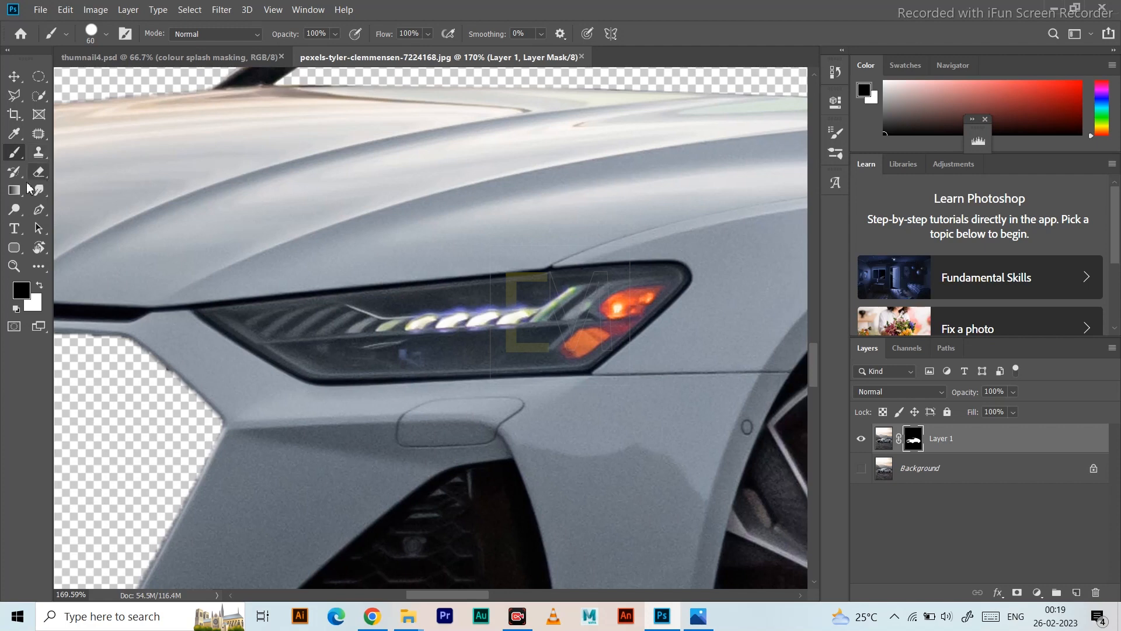
click(38, 95)
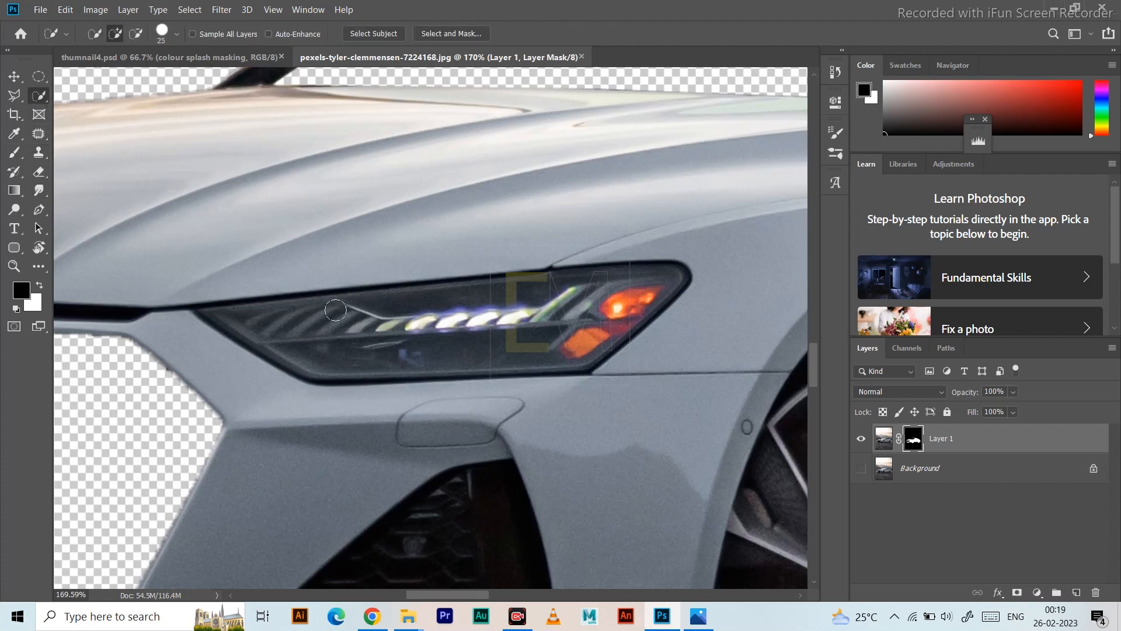
mouse_move(336, 310)
mouse_down()
mouse_move(321, 325)
mouse_move(501, 319)
mouse_up()
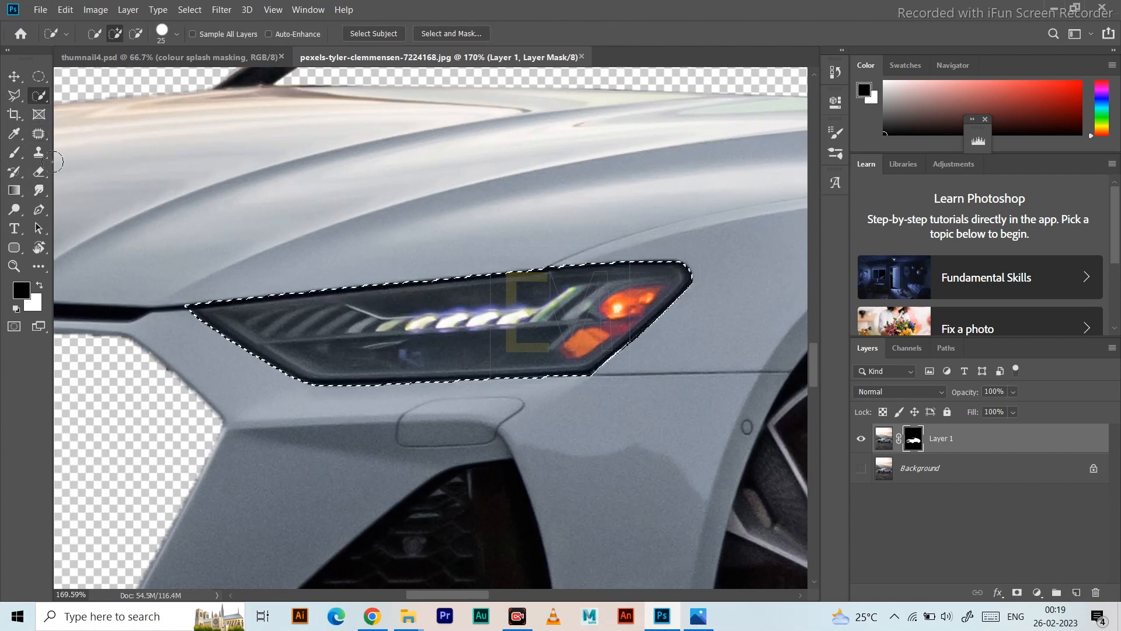
Step: Add the dark gap between the hood and the grille frame to the selection with a 10 px Quick Selection brush
drag(235, 304, 646, 313)
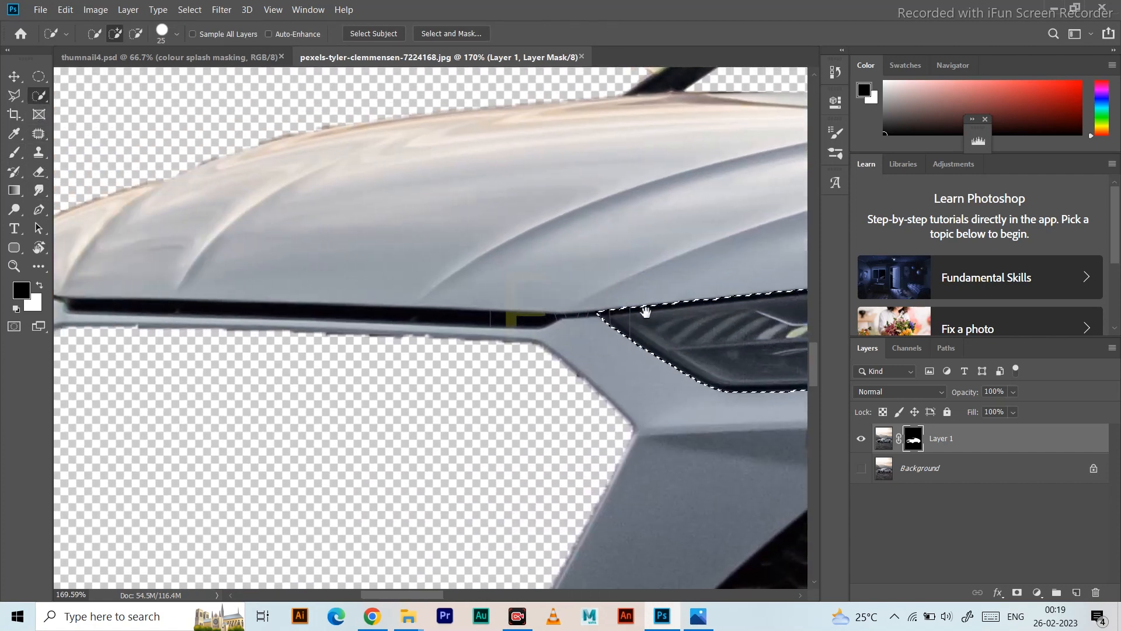
key(bracketleft)
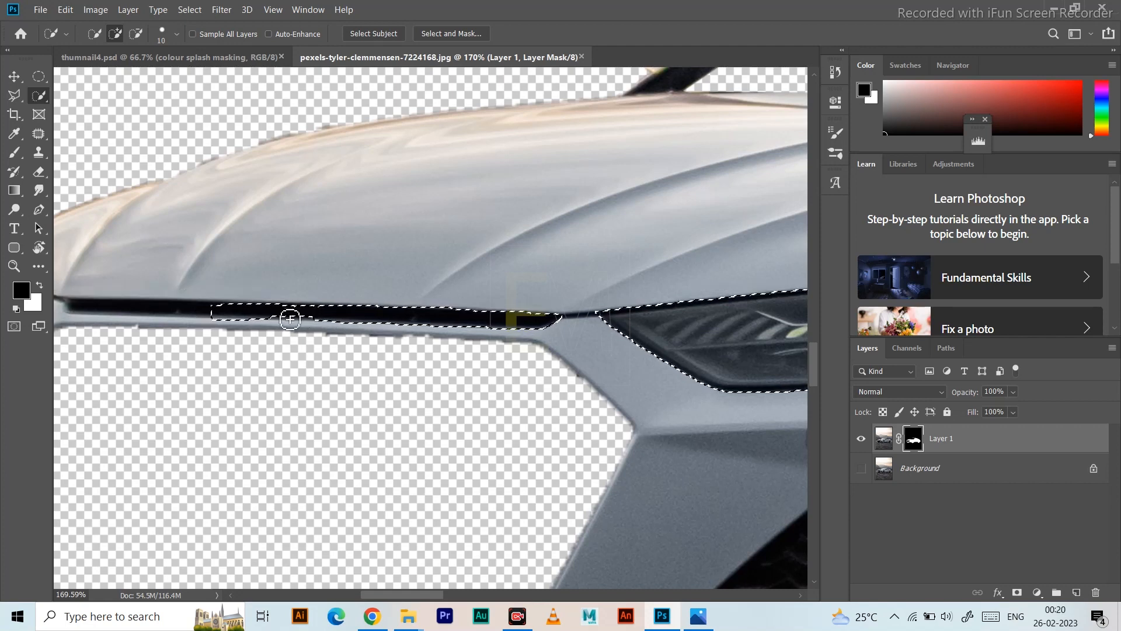
drag(152, 320, 70, 310)
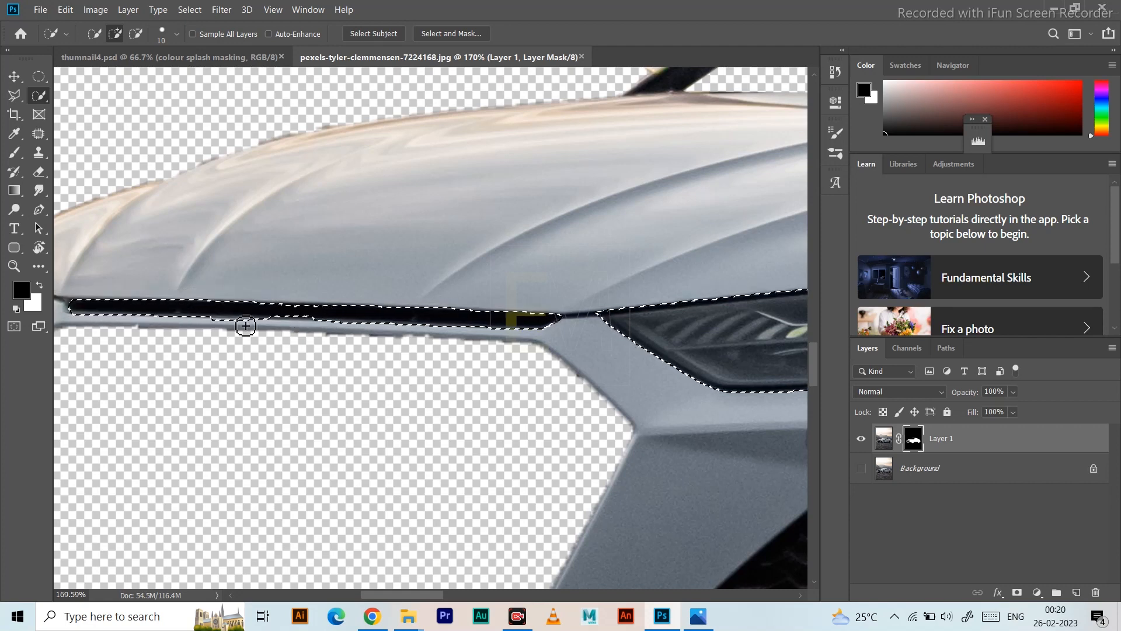
Step: Refine the edges of the selection around the dark gap between the hood and grille frame with the 10 px Quick Selection brush
scroll(172, 321, up, 6)
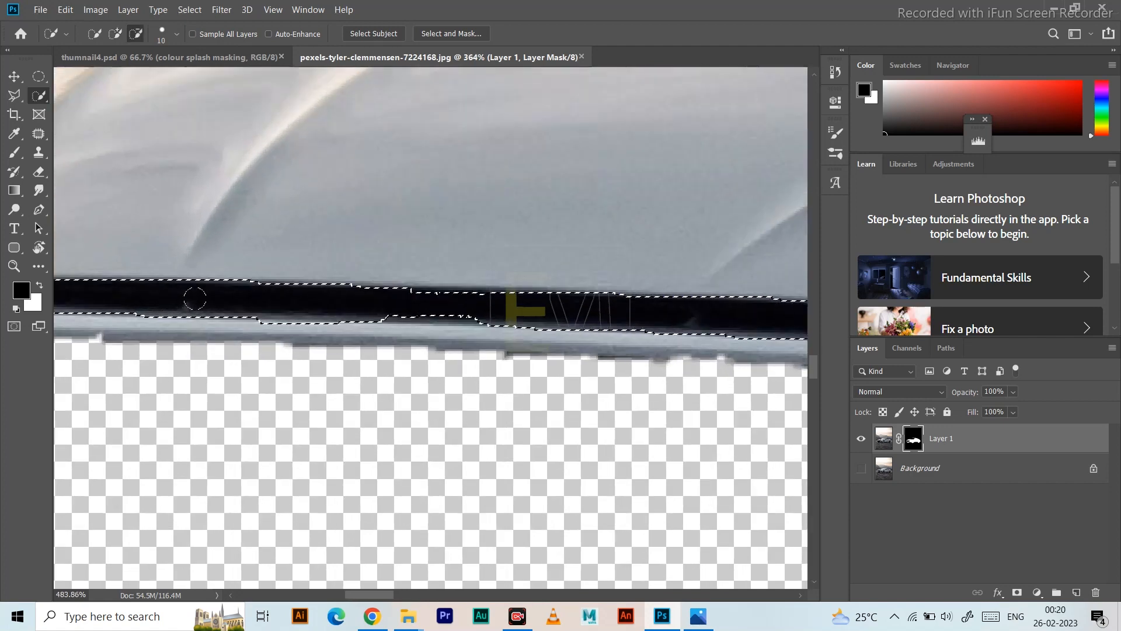
drag(289, 341, 318, 341)
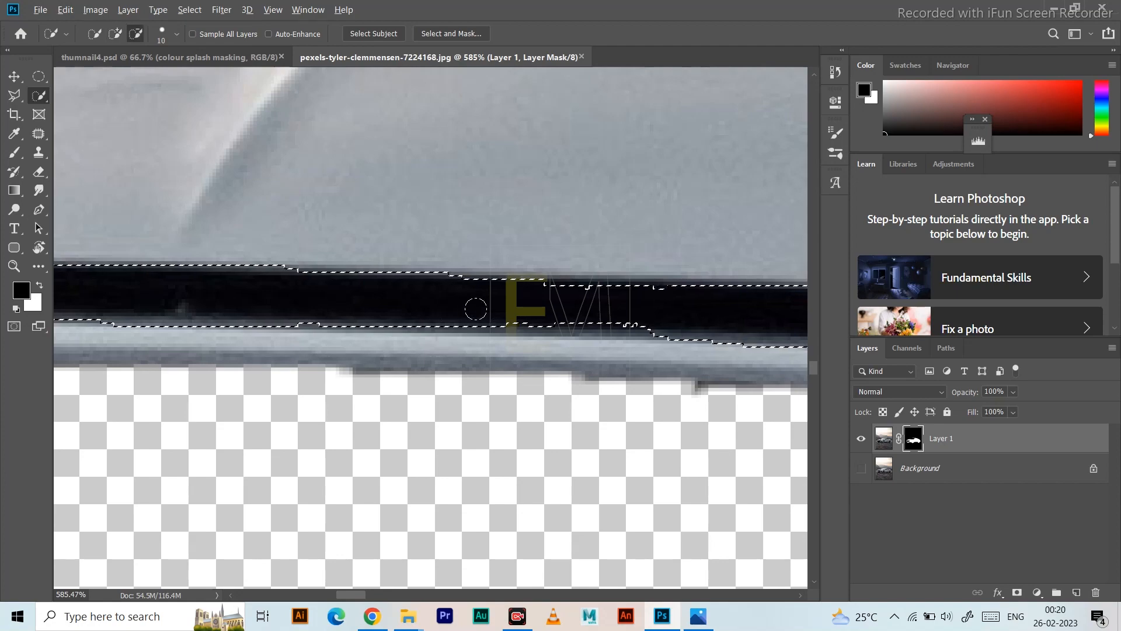
scroll(485, 328, down, 7)
scroll(271, 296, up, 5)
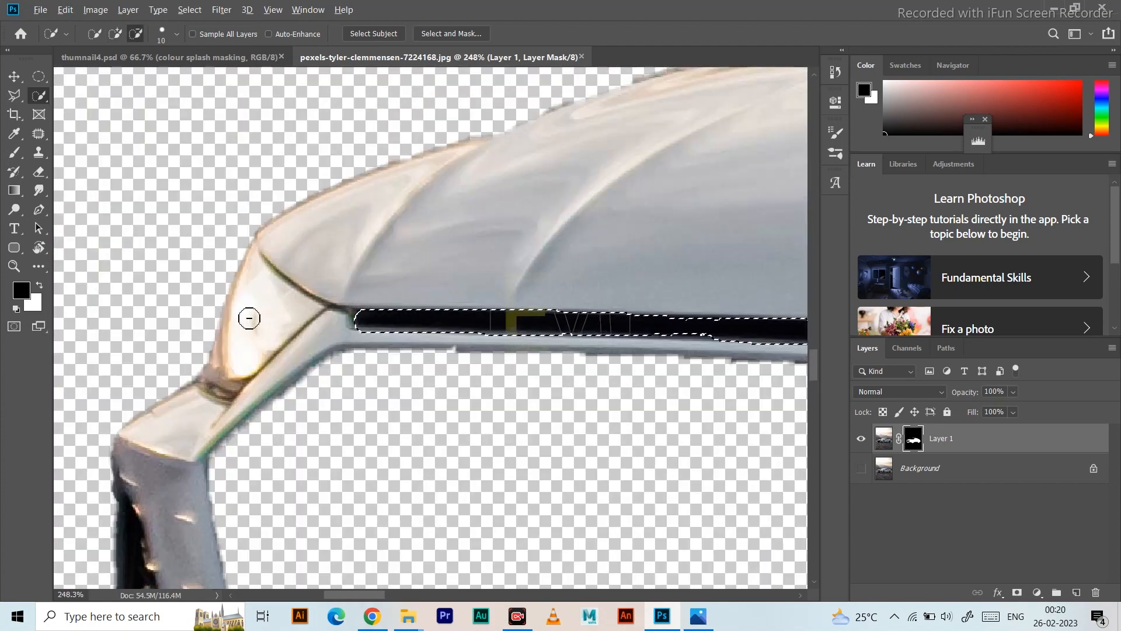
scroll(244, 312, down, 6)
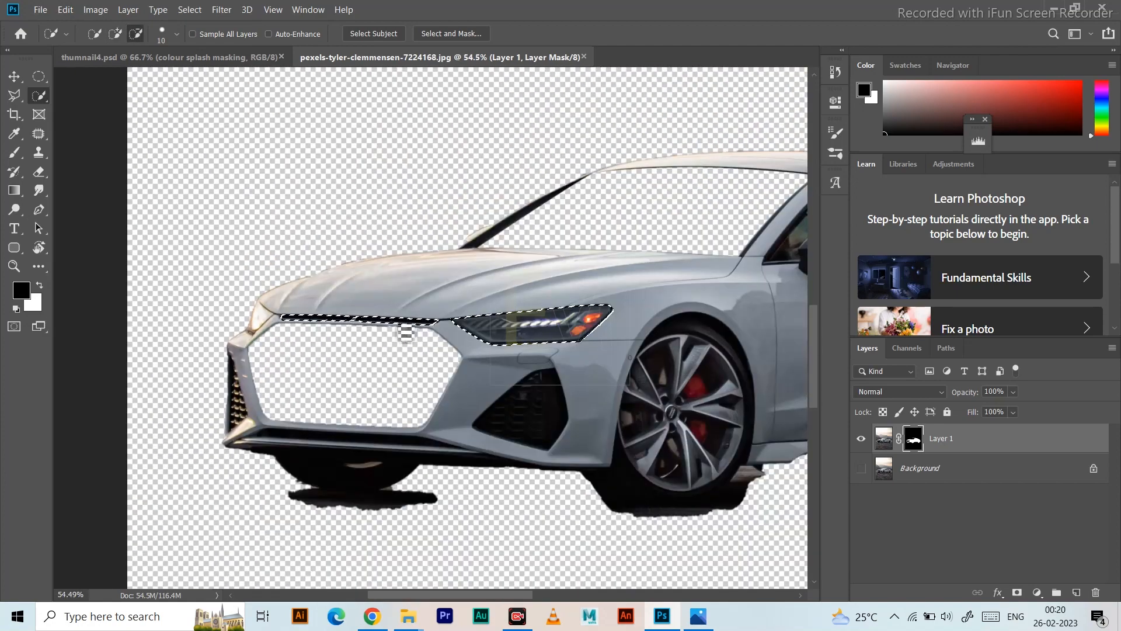
Step: Add the thin dark seam between the hood gap and the headlight to the selection with a 3 px Quick Selection brush
scroll(473, 328, up, 3)
scroll(473, 329, up, 8)
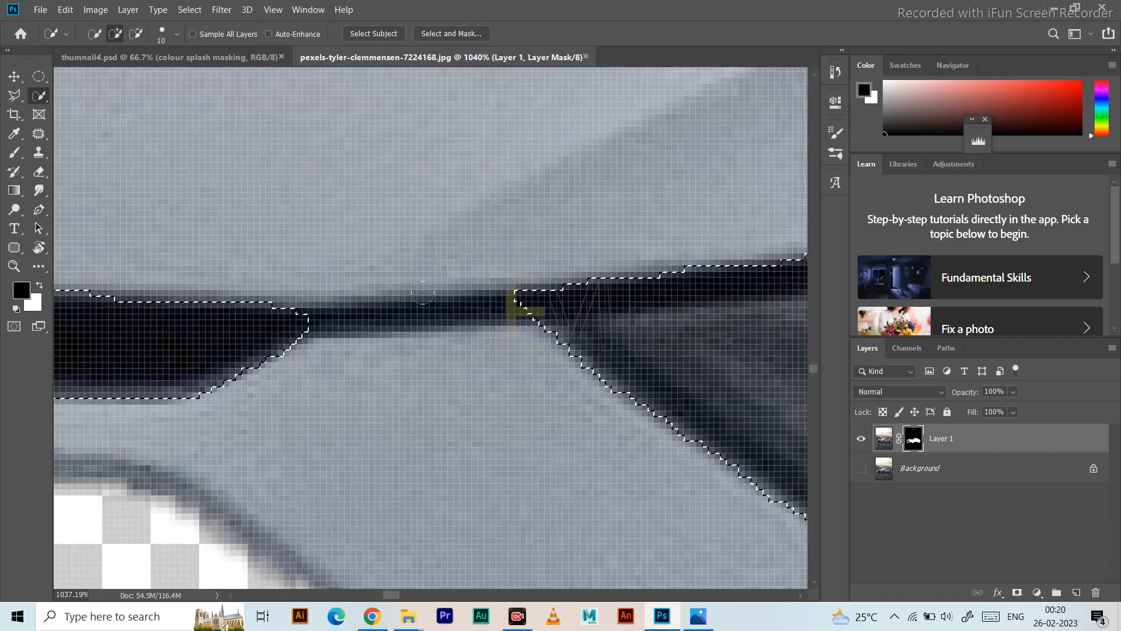
key(bracketleft)
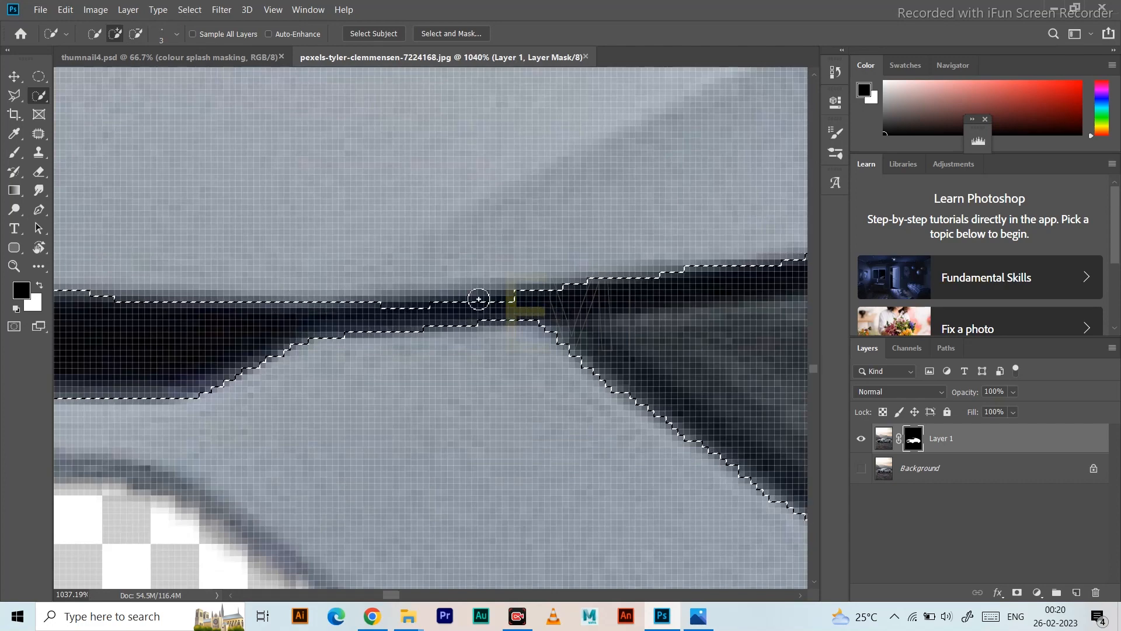
scroll(479, 299, down, 12)
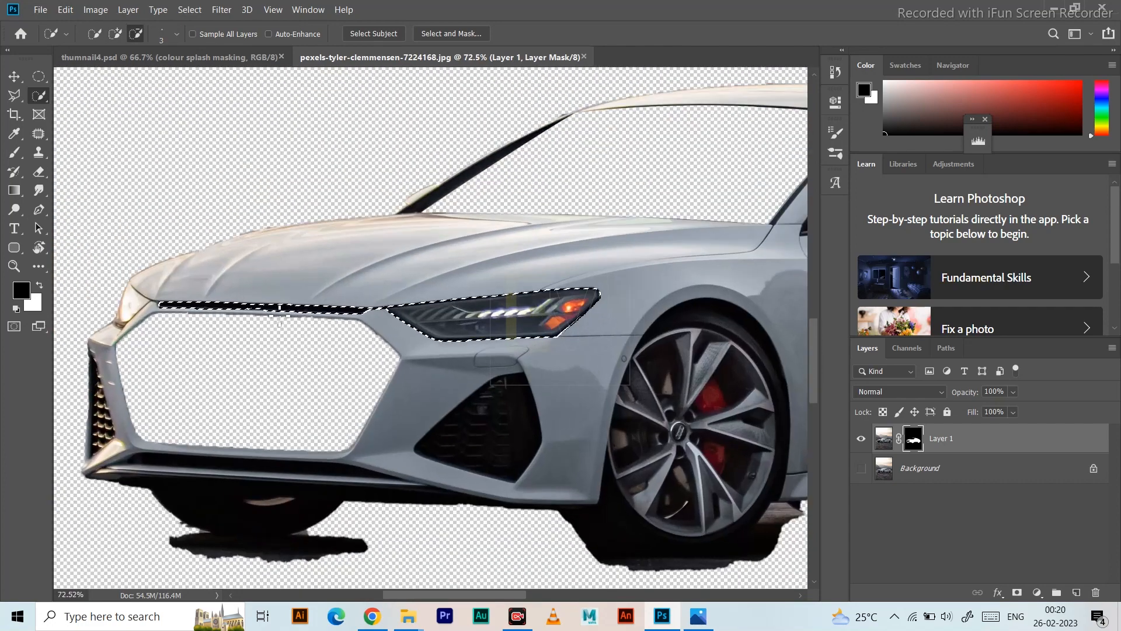
Step: Add the bumper's dark mesh air intake below the headlight to the selection, using a 40 px Quick Selection brush
scroll(517, 451, up, 5)
drag(551, 396, 515, 365)
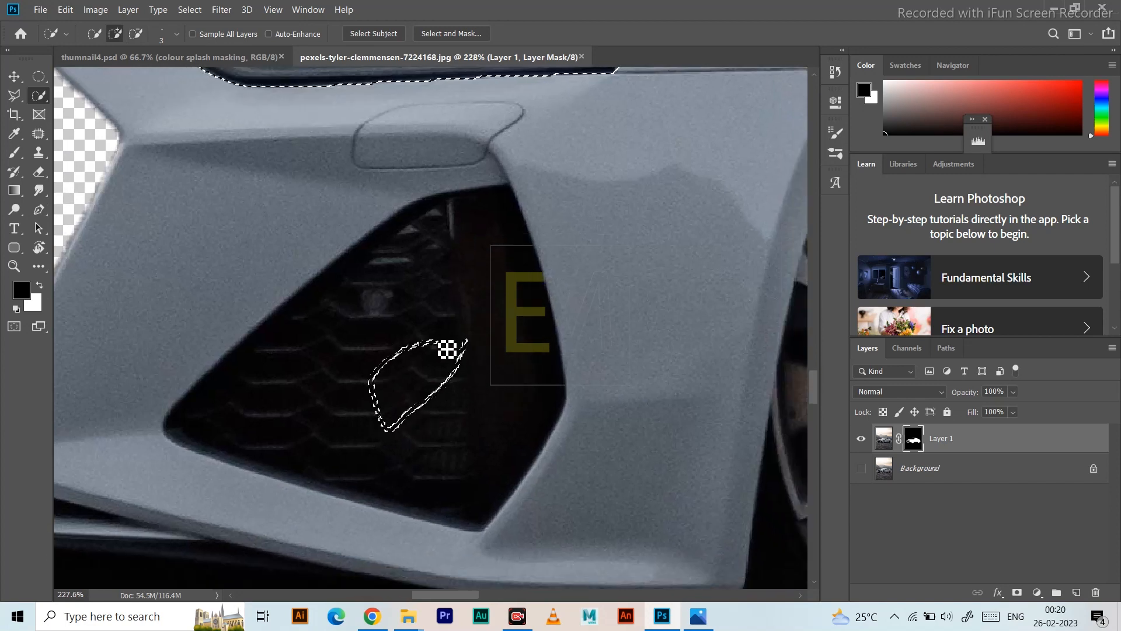
key(bracketright)
key(bracketright)
key(bracketright)
key(bracketright)
key(bracketright)
key(bracketright)
key(bracketright)
key(bracketright)
key(bracketright)
key(bracketright)
mouse_move(430, 330)
mouse_down()
mouse_move(398, 351)
mouse_move(536, 327)
mouse_move(400, 275)
mouse_up()
alt+scroll(432, 301, down, 5)
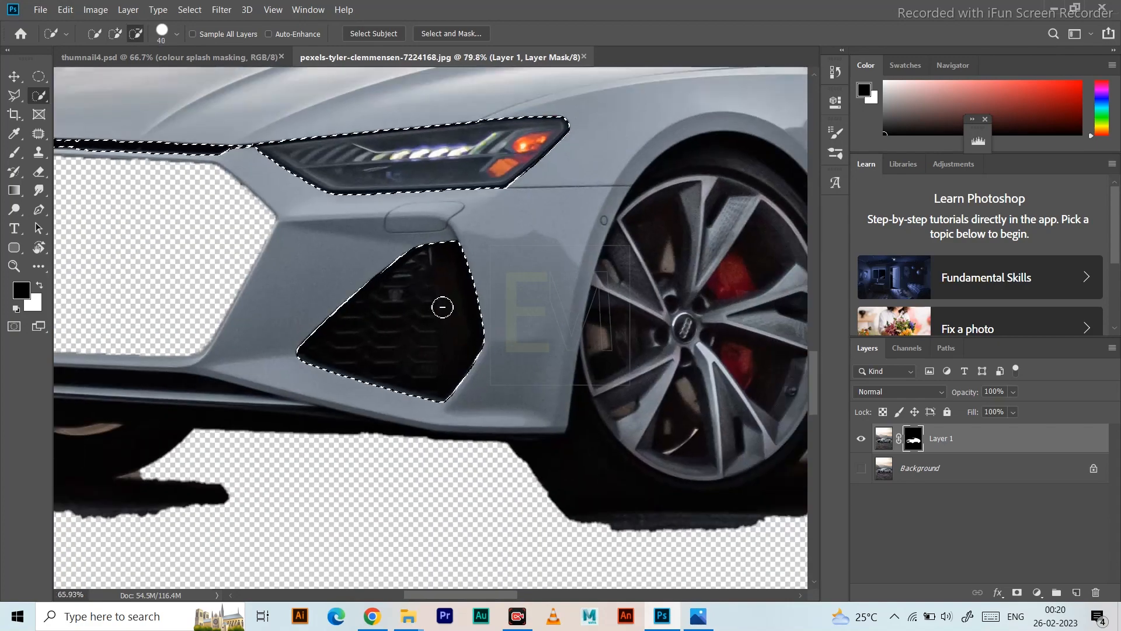
Step: Add the front wheel, its dark wheel arch and the shadow beneath it to the selection with the 40 px Quick Selection brush
alt+scroll(549, 327, up, 3)
drag(549, 327, 577, 314)
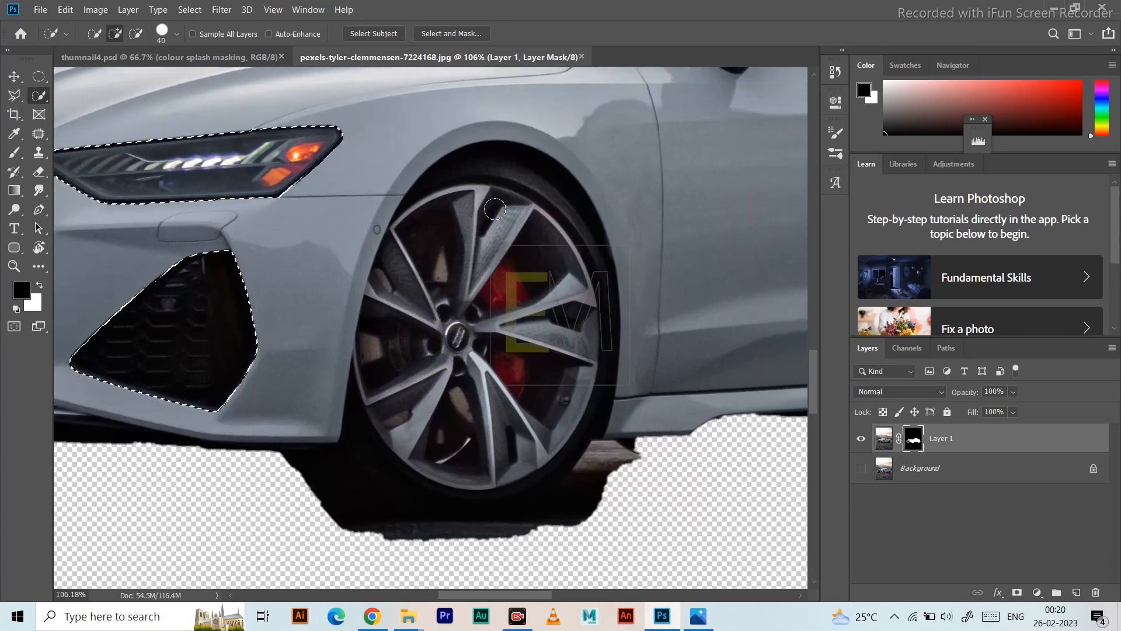
mouse_move(496, 212)
mouse_down()
mouse_move(495, 337)
mouse_move(533, 291)
mouse_move(553, 334)
mouse_move(556, 392)
mouse_move(587, 297)
mouse_move(598, 310)
mouse_move(601, 341)
mouse_move(574, 411)
mouse_move(438, 345)
mouse_move(408, 408)
mouse_move(417, 351)
mouse_move(395, 435)
mouse_move(377, 436)
mouse_move(374, 474)
mouse_move(452, 484)
mouse_move(470, 465)
mouse_move(486, 496)
mouse_move(516, 510)
mouse_move(620, 457)
mouse_move(574, 453)
mouse_move(596, 469)
mouse_move(629, 454)
mouse_move(575, 490)
mouse_move(428, 519)
mouse_move(428, 534)
mouse_move(493, 524)
mouse_move(465, 514)
mouse_move(518, 523)
mouse_move(536, 477)
mouse_move(487, 427)
mouse_up()
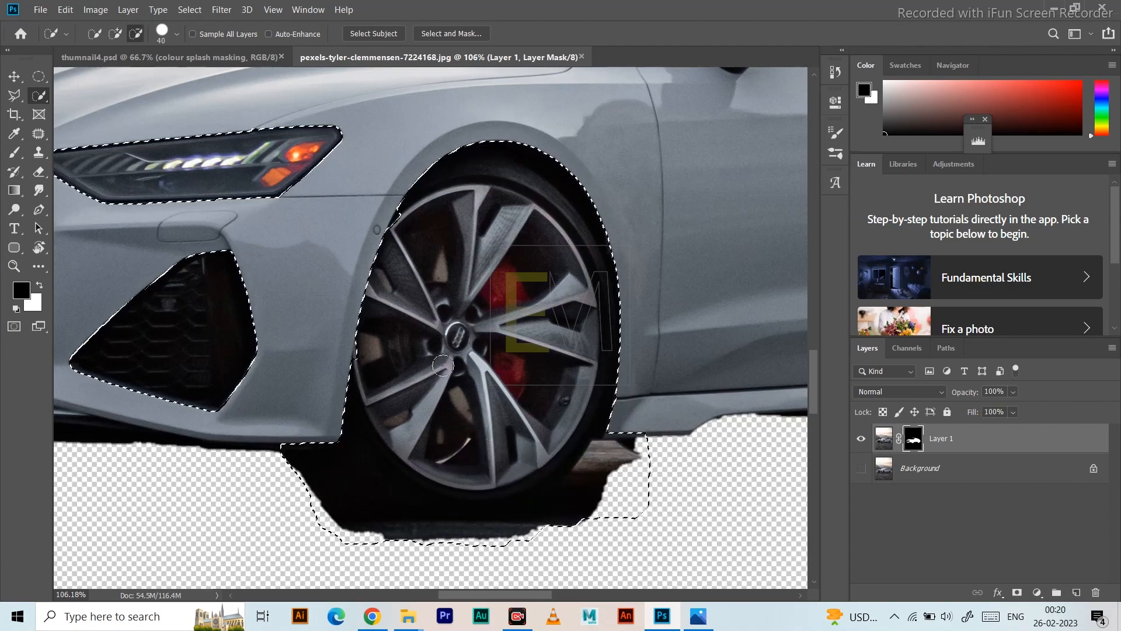
scroll(401, 223, down, 6)
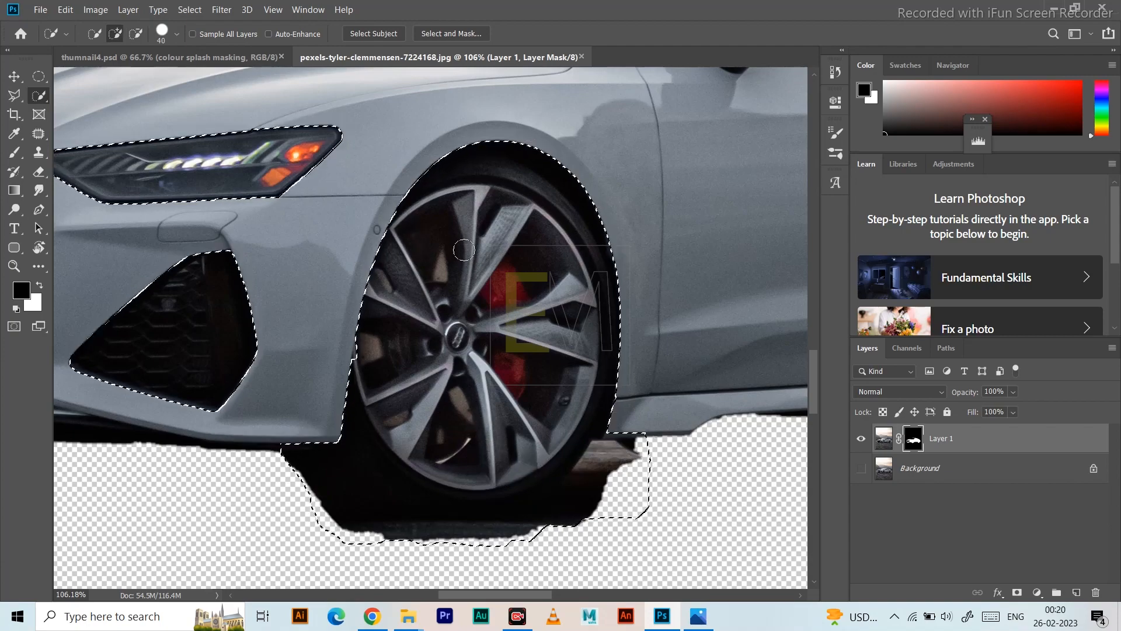
scroll(482, 224, up, 4)
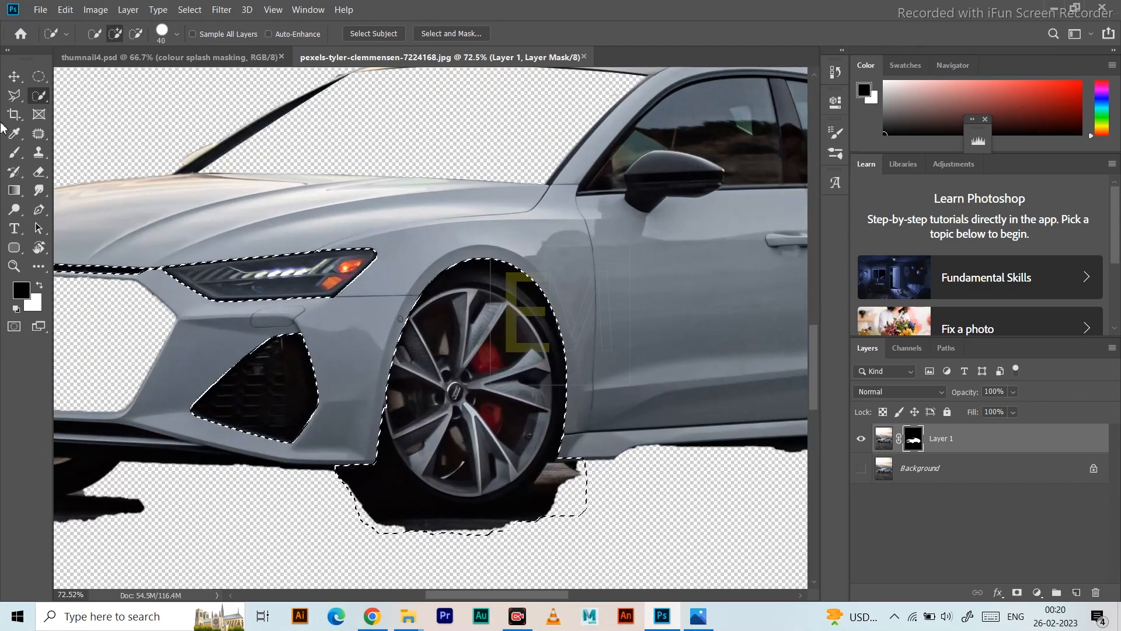
Step: Paint black on the layer mask with a brush enlarged to 1100 px to hide all selected front parts, and clear the selection
key(b)
mouse_move(310, 331)
mouse_down()
mouse_move(225, 421)
mouse_move(295, 400)
mouse_move(342, 429)
mouse_move(599, 398)
mouse_move(463, 329)
mouse_move(248, 336)
mouse_move(160, 353)
mouse_move(219, 362)
mouse_move(392, 294)
mouse_move(431, 288)
mouse_up()
key(bracketright)
key(bracketright)
key(bracketright)
key(bracketright)
key(bracketright)
key(bracketright)
key(bracketright)
key(bracketright)
key(bracketright)
key(bracketright)
key(bracketright)
key(bracketright)
key(bracketright)
key(bracketright)
key(bracketright)
key(bracketright)
key(bracketright)
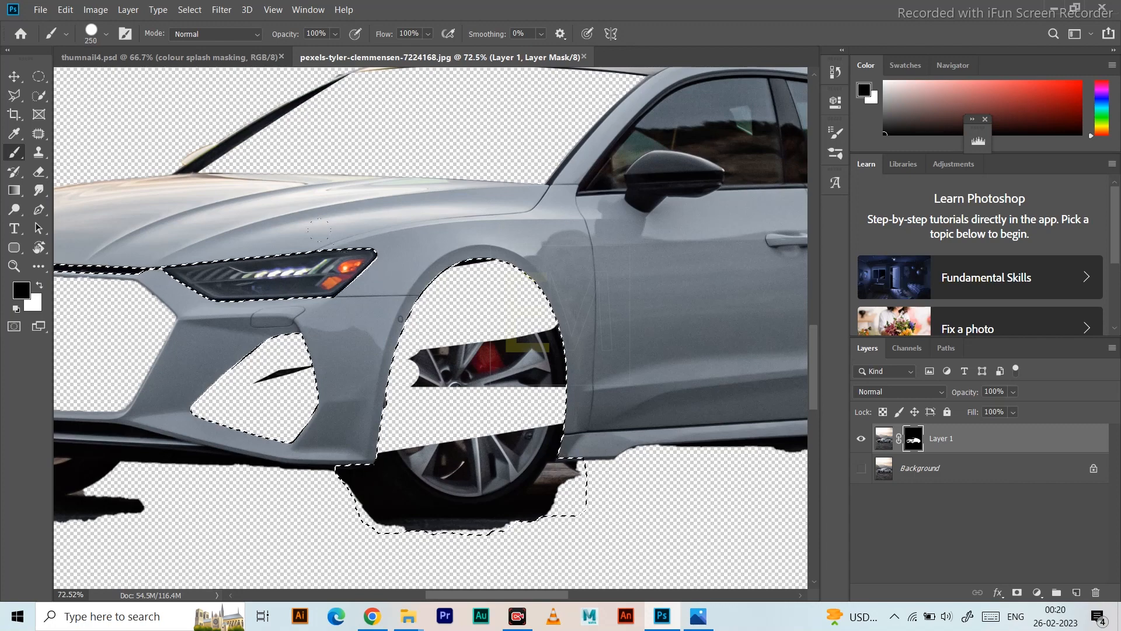
drag(354, 301, 562, 430)
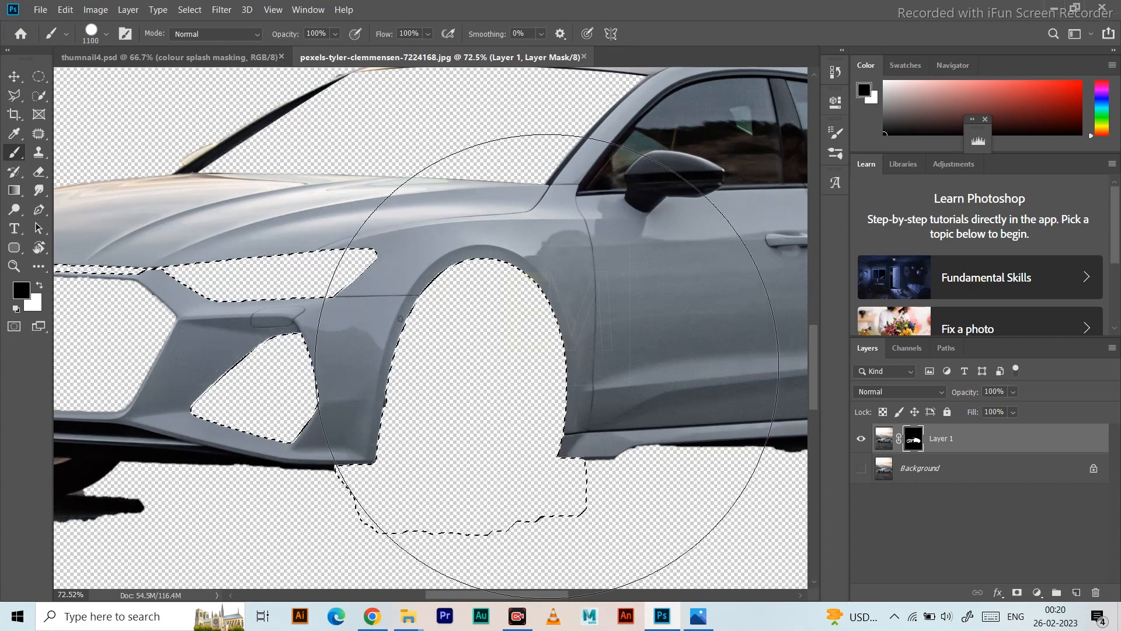
scroll(561, 430, down, 3)
scroll(289, 286, up, 2)
mouse_move(290, 285)
mouse_down()
mouse_move(327, 339)
mouse_move(578, 333)
mouse_move(611, 381)
mouse_move(582, 415)
mouse_move(527, 395)
mouse_up()
key(ctrl+d)
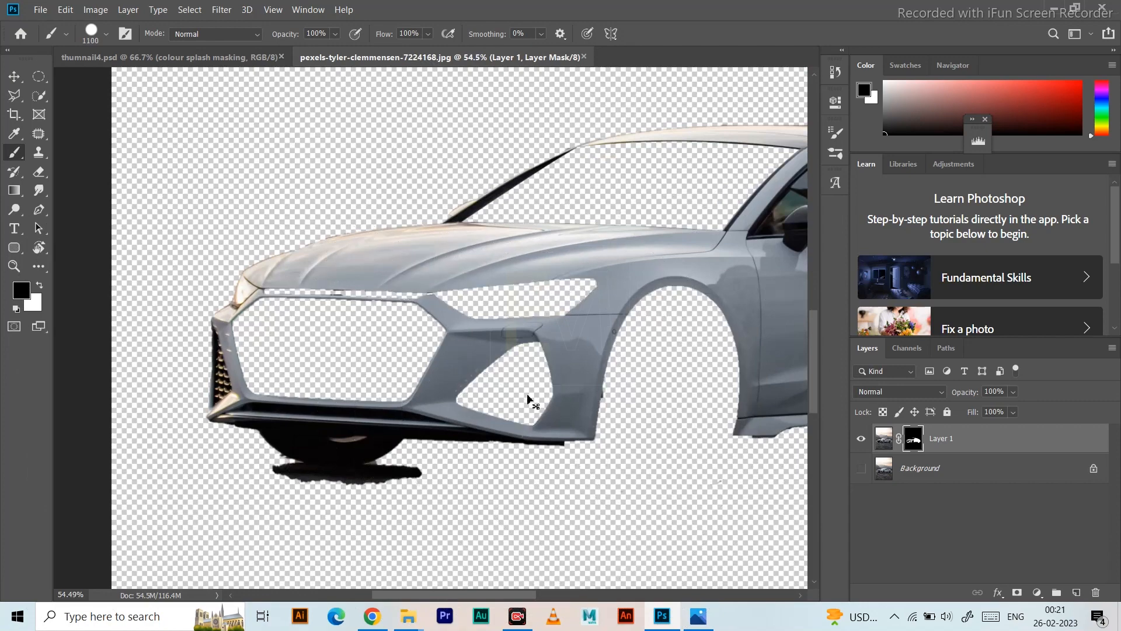
Step: Select the rear wheel with its arch and ground shadow, plus the dark underbody strip beside it, with the 40 px Quick Selection brush
drag(594, 385, 396, 408)
drag(645, 380, 284, 420)
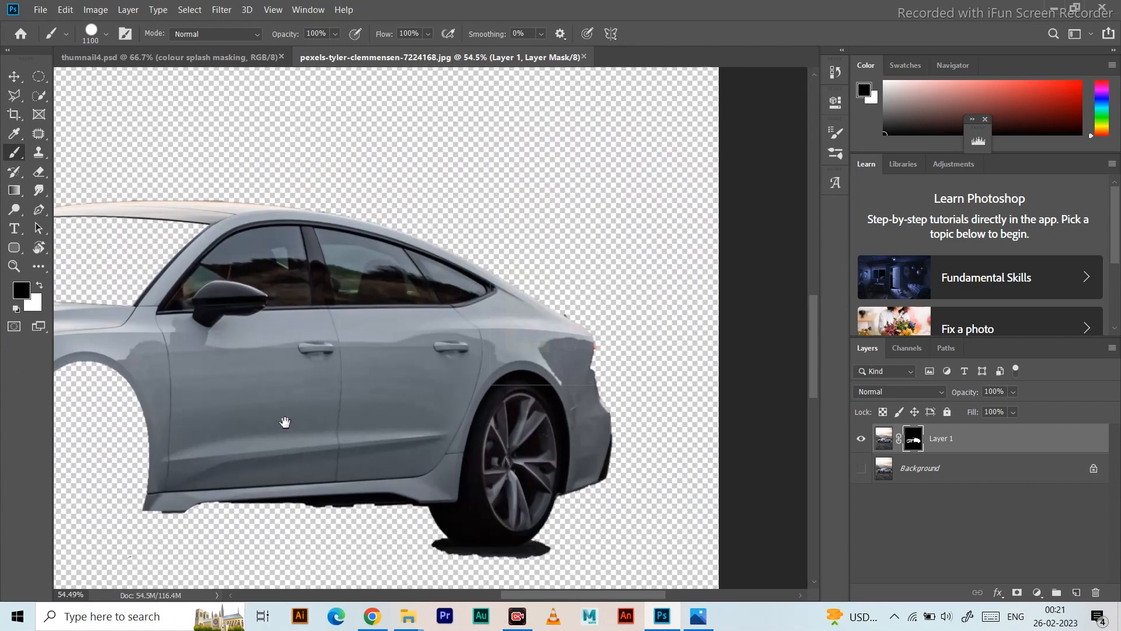
scroll(571, 453, up, 2)
drag(571, 452, 571, 385)
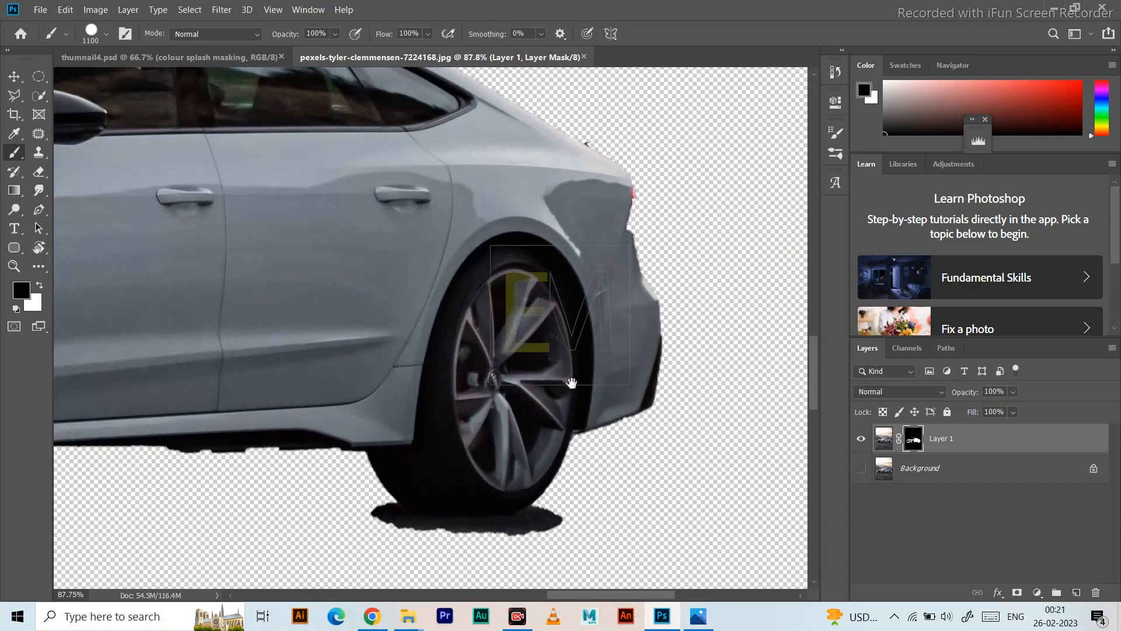
click(38, 95)
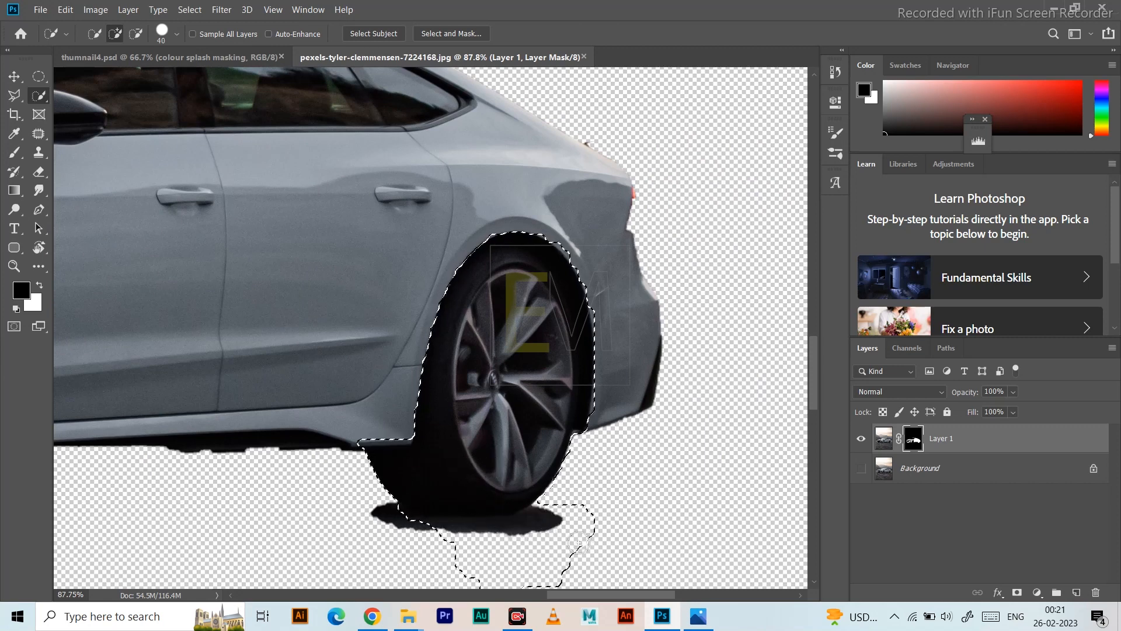
mouse_move(579, 543)
mouse_down()
mouse_move(430, 539)
mouse_move(417, 519)
mouse_move(382, 530)
mouse_move(458, 518)
mouse_up()
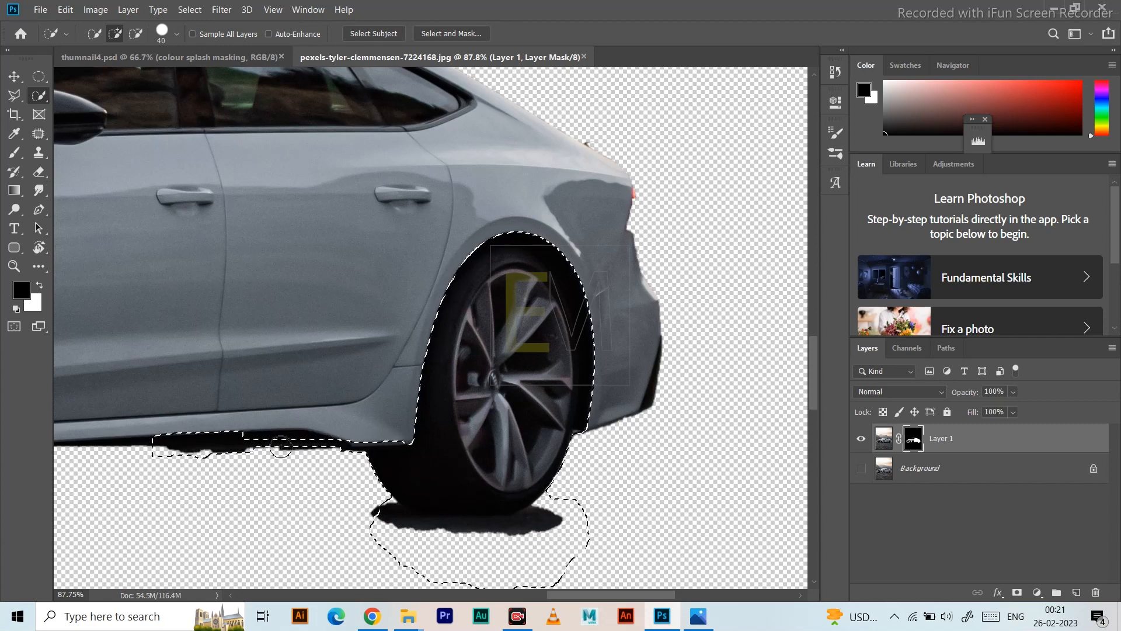
mouse_move(292, 464)
mouse_down()
mouse_move(205, 462)
mouse_move(309, 466)
mouse_up()
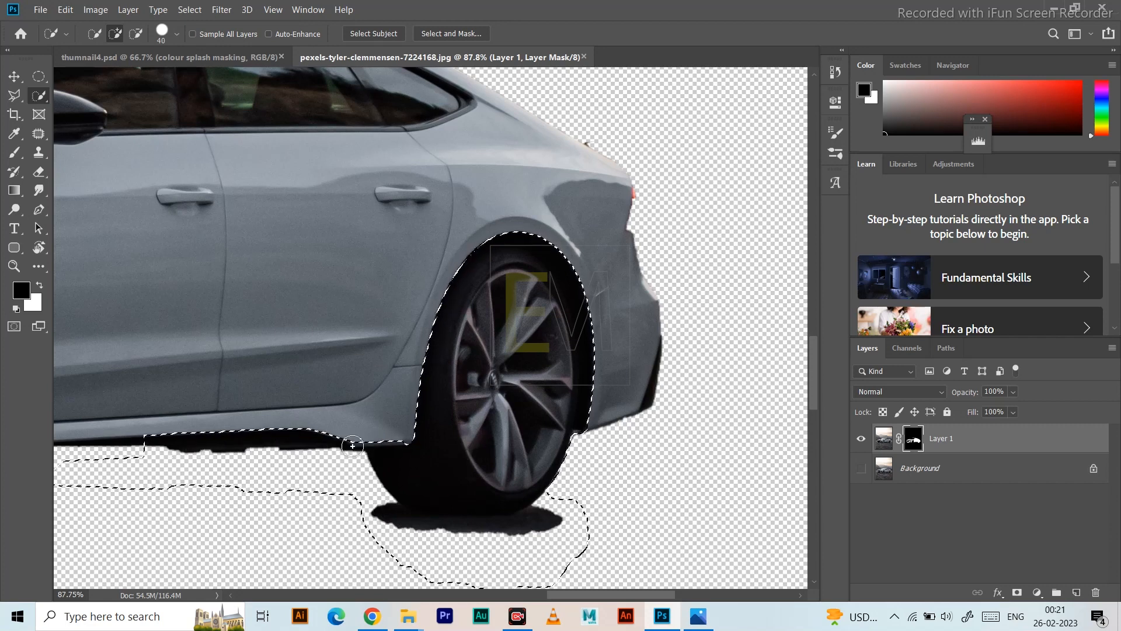
Step: Paint black on the layer mask with the 1100 px brush to hide the selected rear wheel area, and clear the selection
key(b)
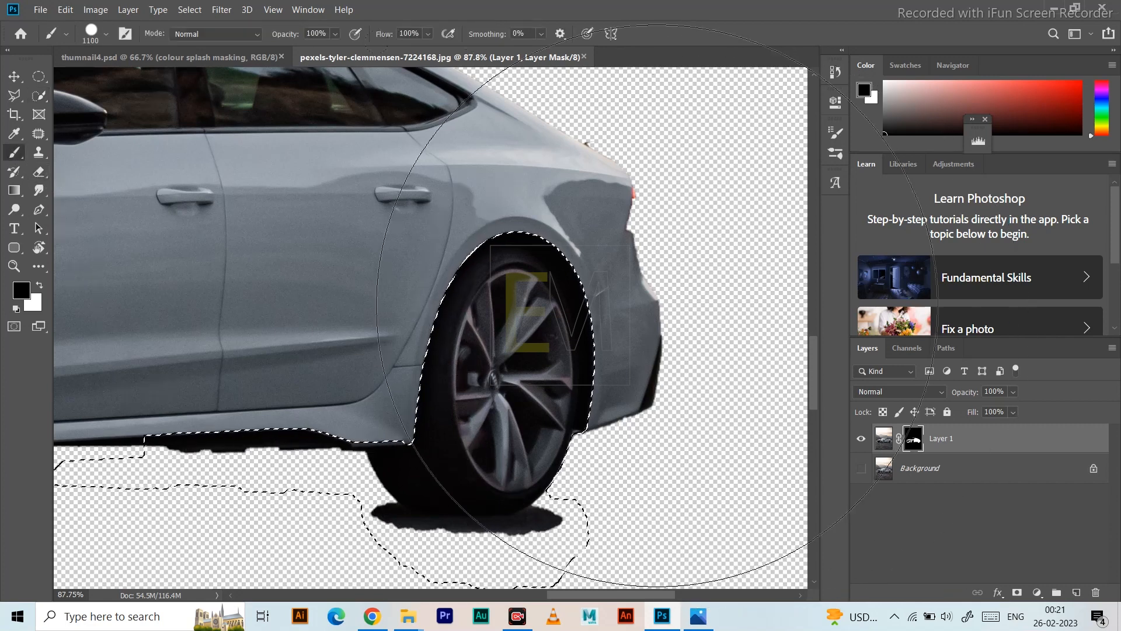
click(601, 519)
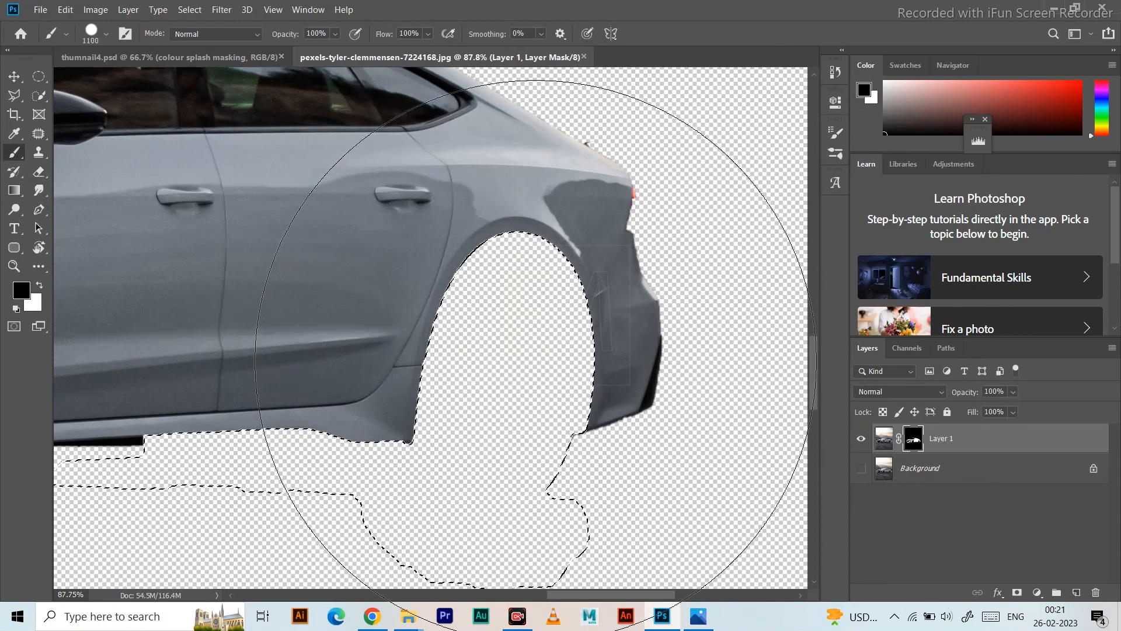
key(ctrl+d)
Step: Select the leftover black strip under the door sill, hide it with black on the layer mask, and clear the selection
drag(443, 405, 744, 317)
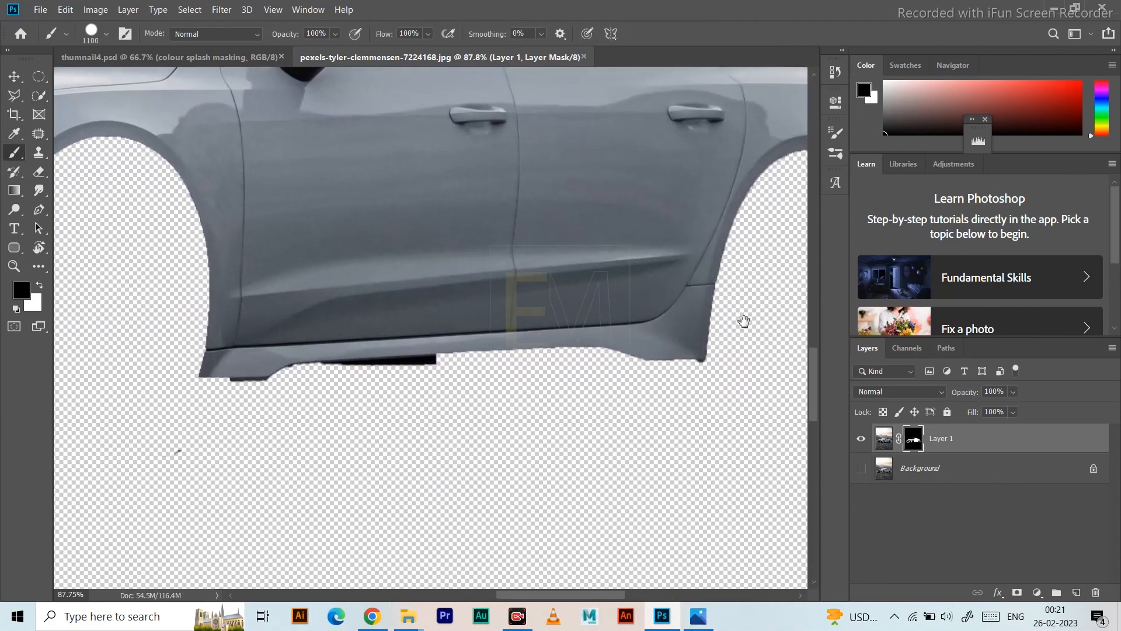
click(39, 95)
mouse_move(425, 371)
mouse_down()
mouse_move(330, 370)
mouse_move(380, 389)
mouse_up()
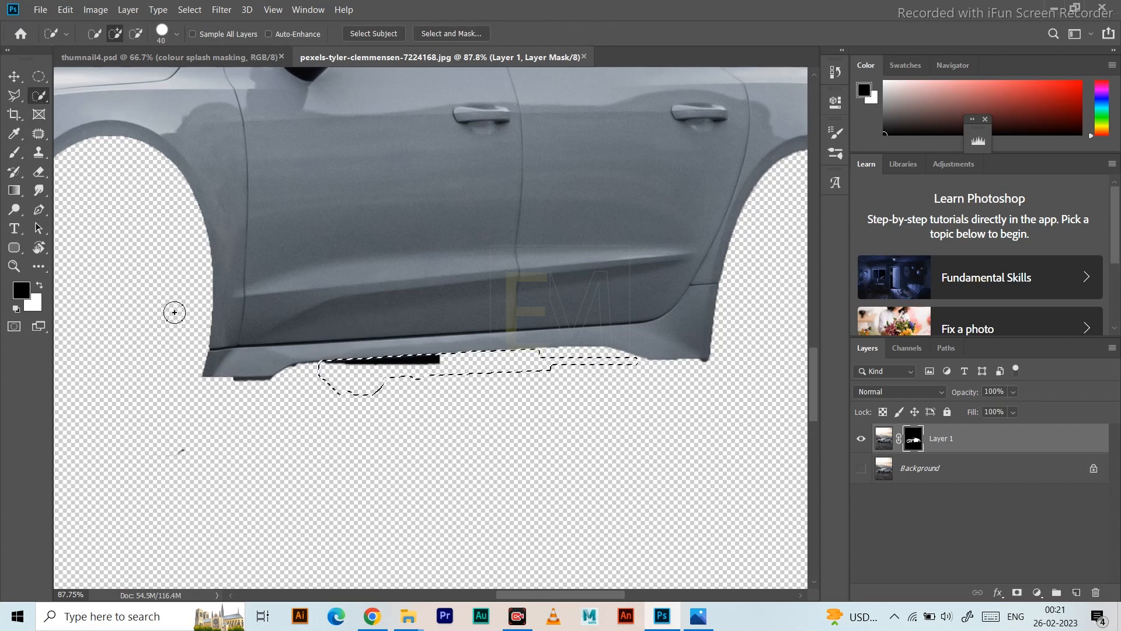
click(14, 152)
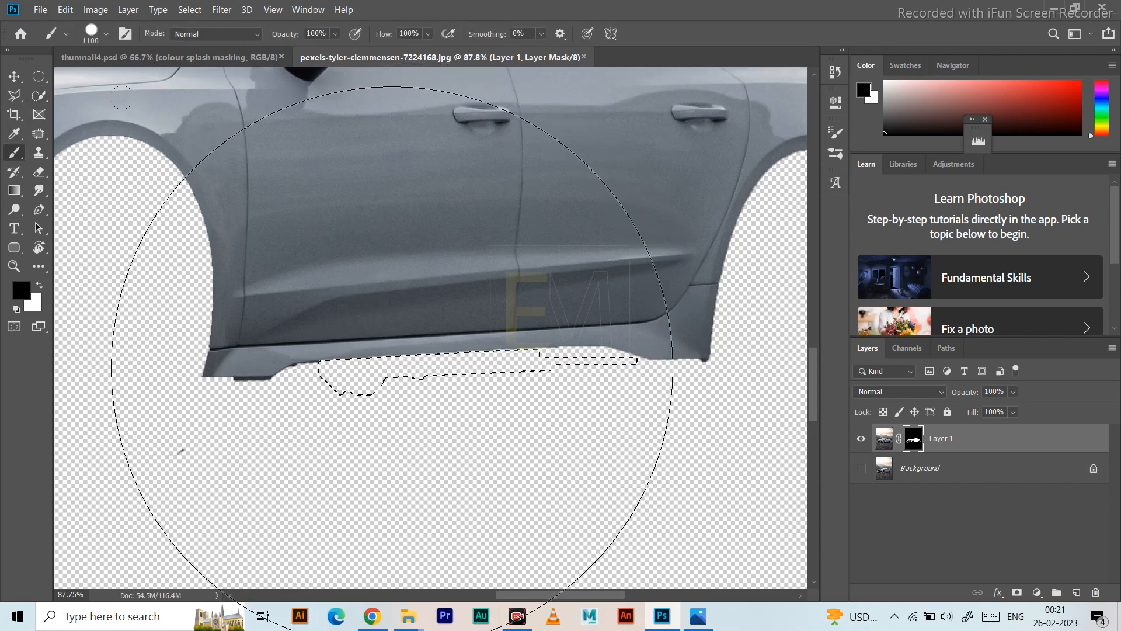
key(ctrl+d)
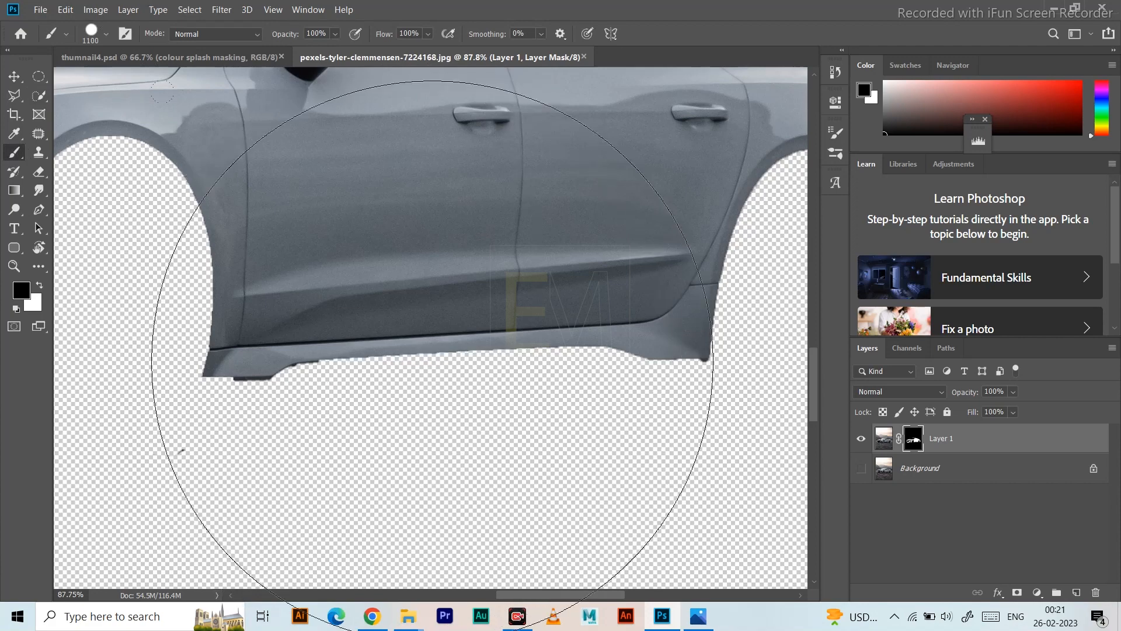
Step: Select the side windows, their black trim and the wing mirror with the 40 px Quick Selection brush
scroll(468, 354, down, 4)
scroll(469, 354, down, 2)
scroll(491, 250, up, 5)
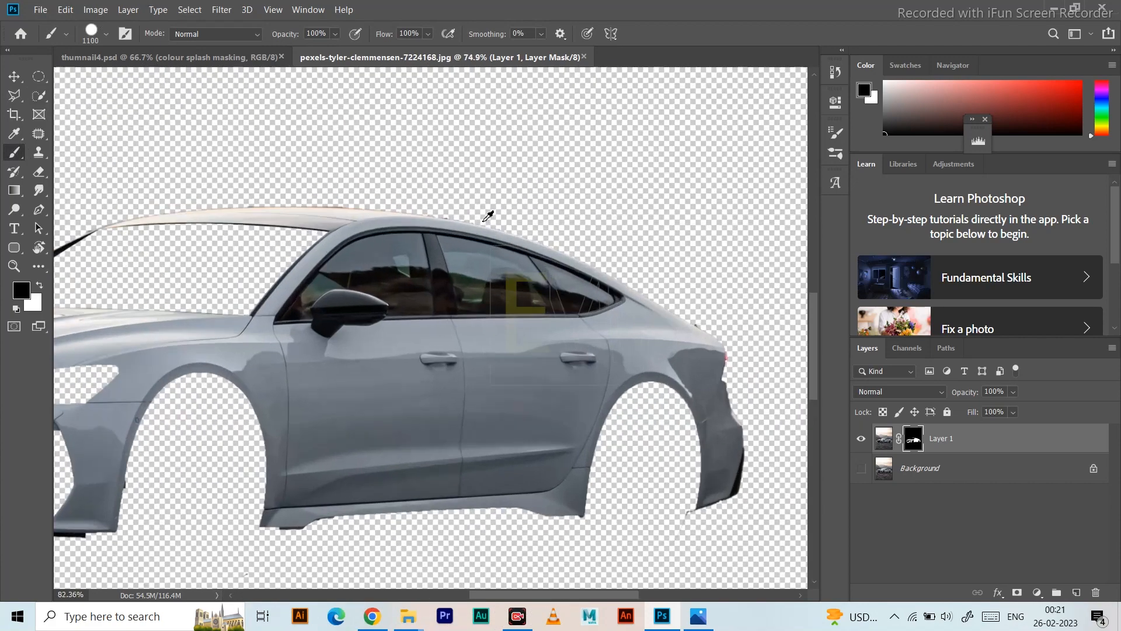
drag(451, 319, 465, 293)
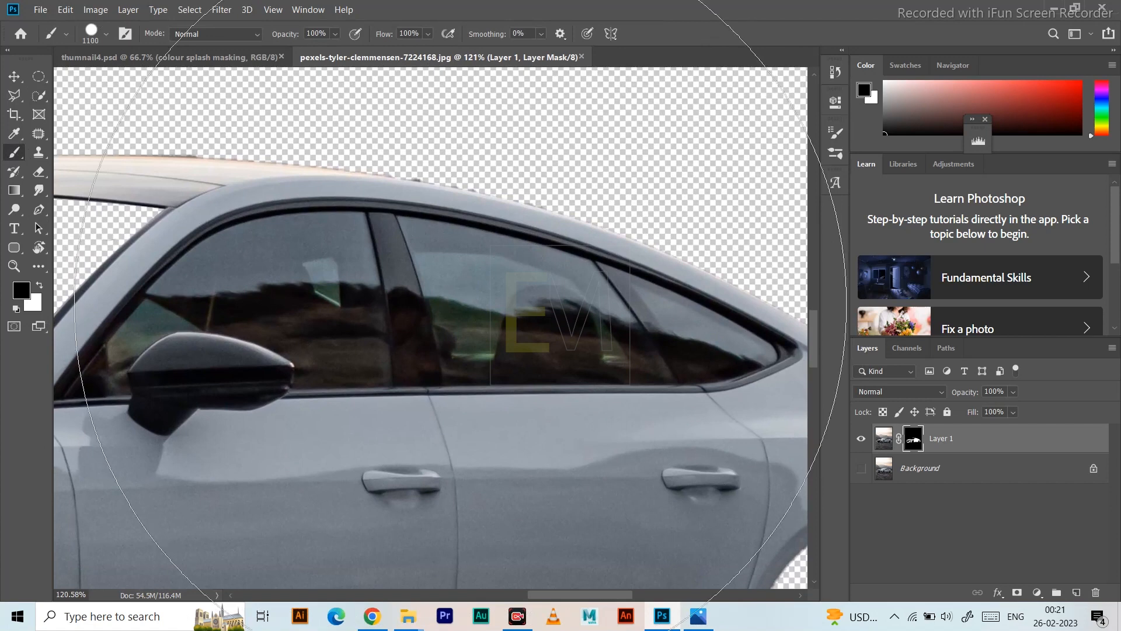
click(38, 95)
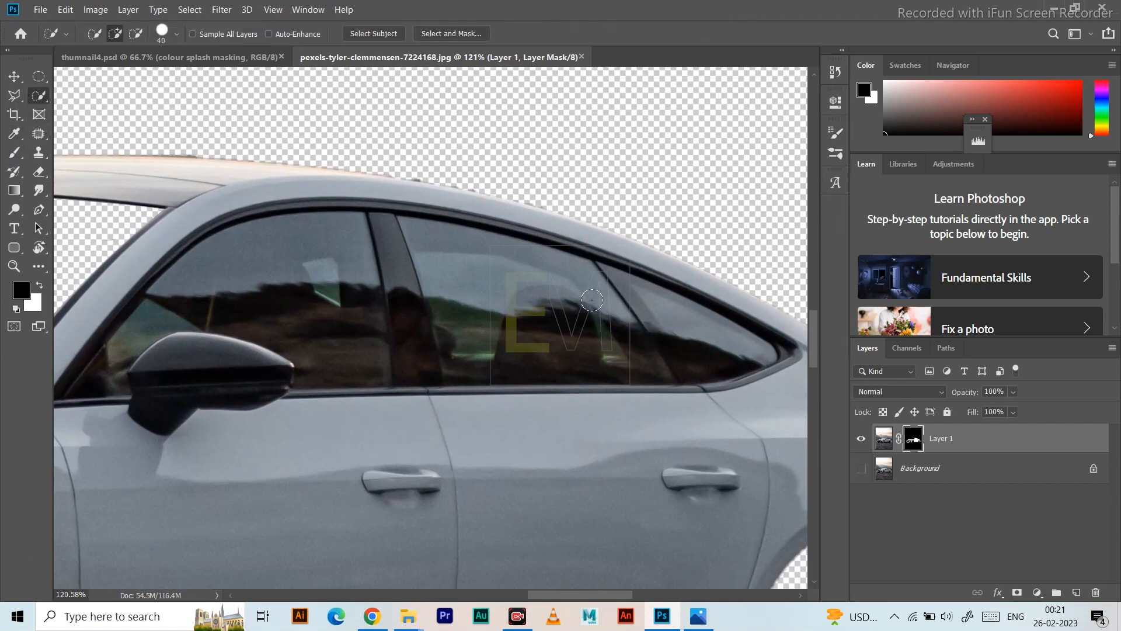
mouse_move(499, 266)
mouse_down()
mouse_move(518, 299)
mouse_move(581, 341)
mouse_move(483, 322)
mouse_move(501, 347)
mouse_move(572, 359)
mouse_up()
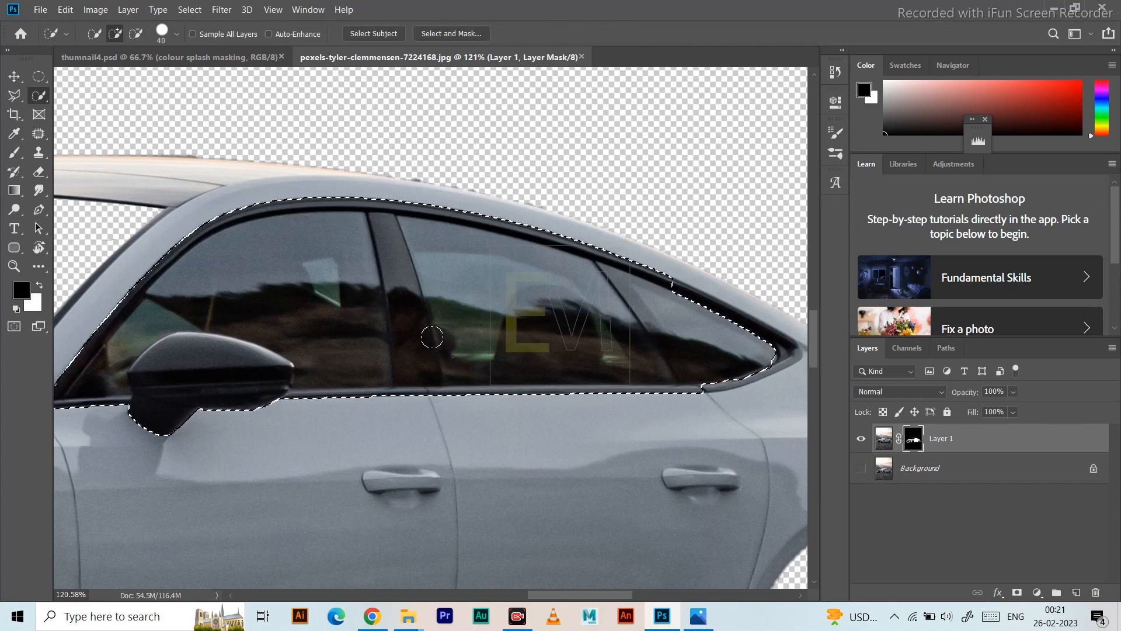
Step: Extend the side window selection to include the dark trim around the pointed rear corner
key(alt)
scroll(498, 326, up, 5)
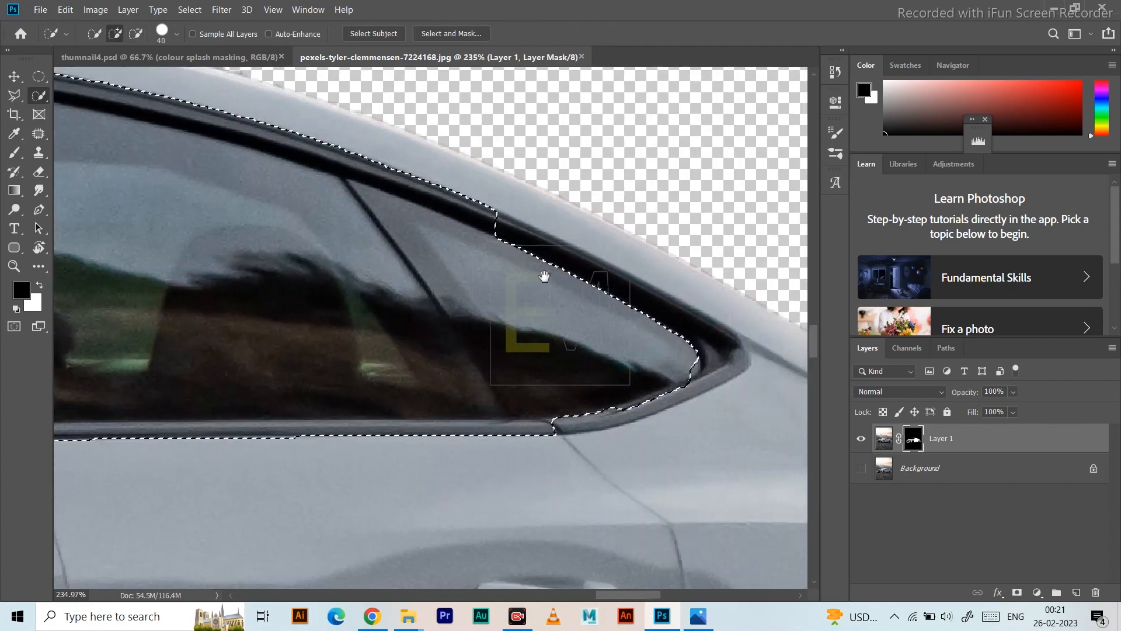
mouse_move(500, 252)
mouse_down()
mouse_move(545, 243)
mouse_move(638, 296)
mouse_move(647, 321)
mouse_move(718, 373)
mouse_move(581, 363)
mouse_up()
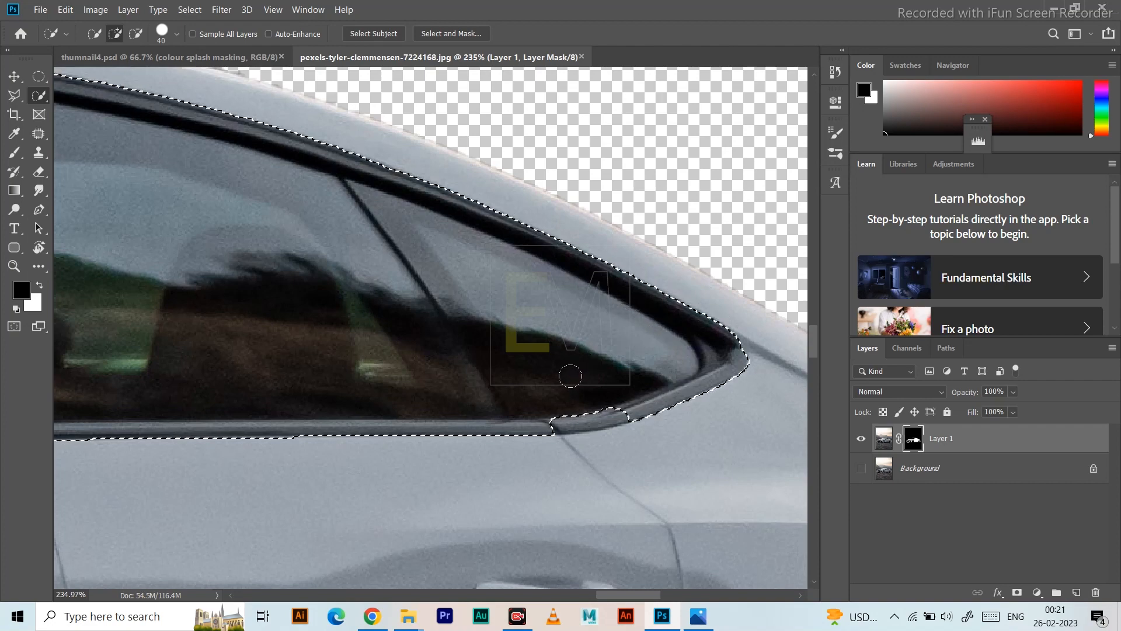
scroll(581, 369, down, 8)
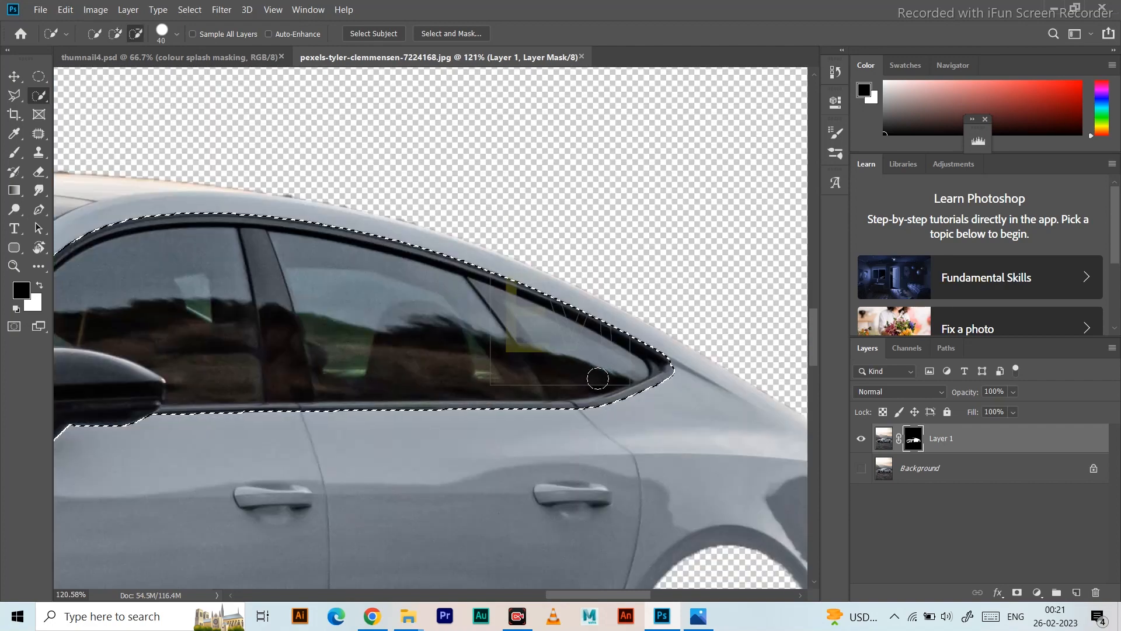
scroll(263, 424, up, 3)
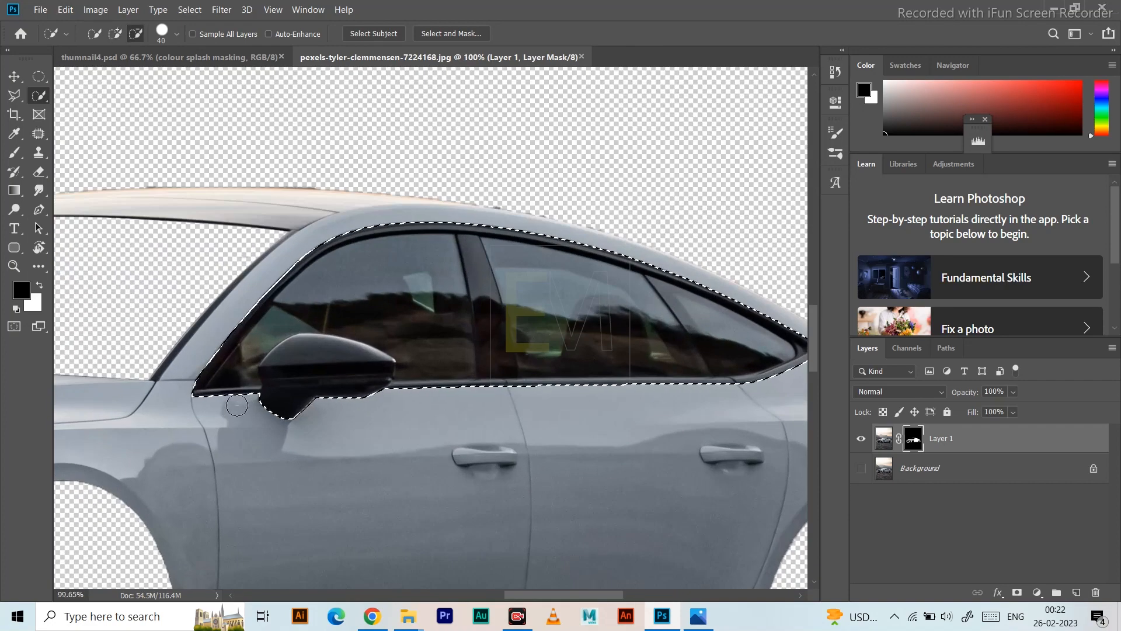
Step: Paint black on the layer mask with the 1100 px brush to hide the selected side windows and wing mirror, and clear the selection
click(22, 179)
click(14, 153)
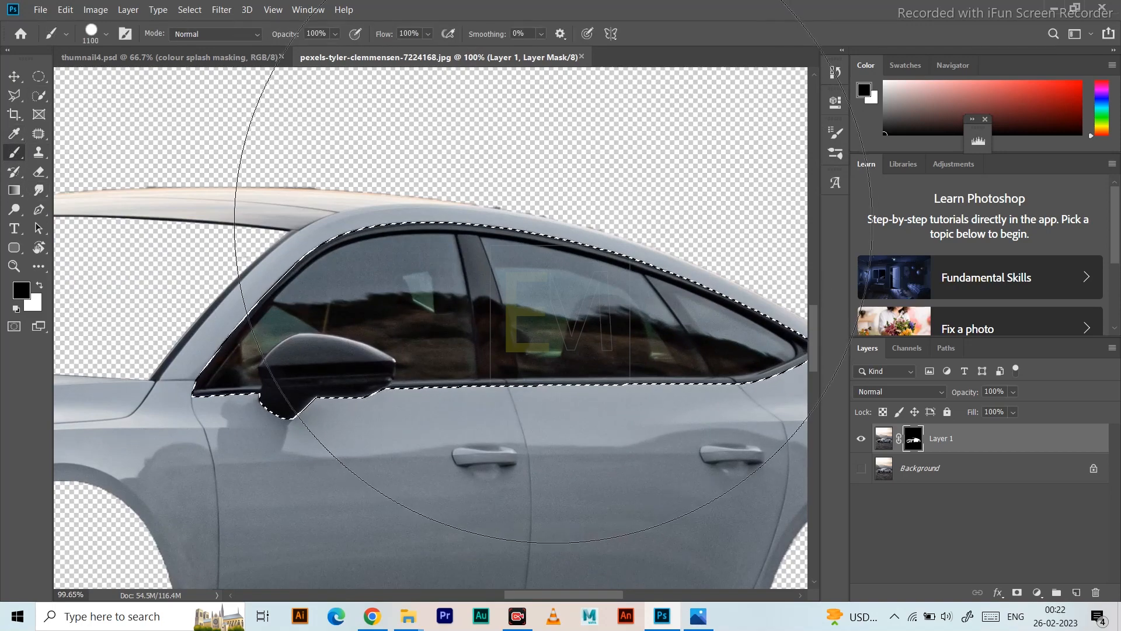
drag(569, 245, 789, 316)
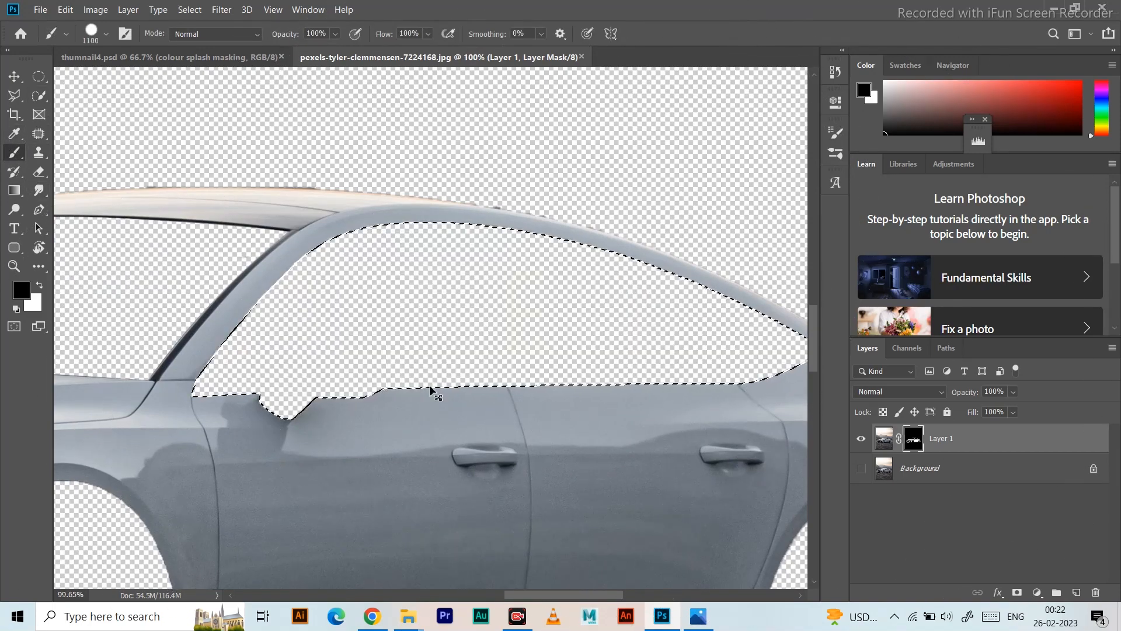
key(ctrl+d)
Step: Select the dark far front wheel and the black underside below the front bumper with the 40 px Quick Selection brush
scroll(476, 332, down, 5)
scroll(137, 431, up, 5)
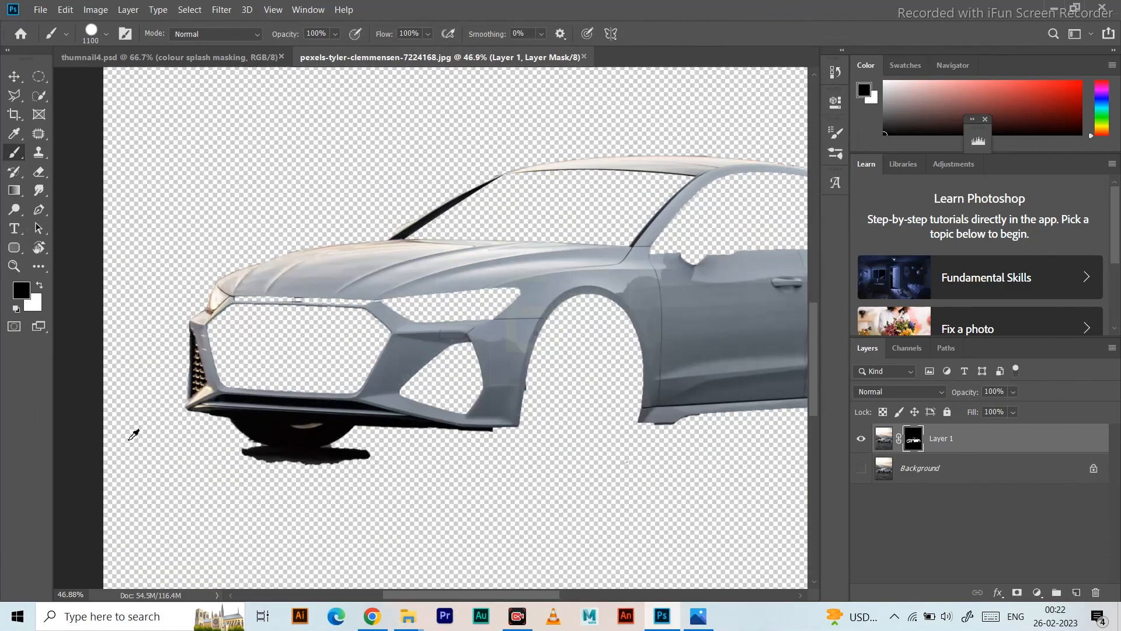
scroll(348, 426, up, 2)
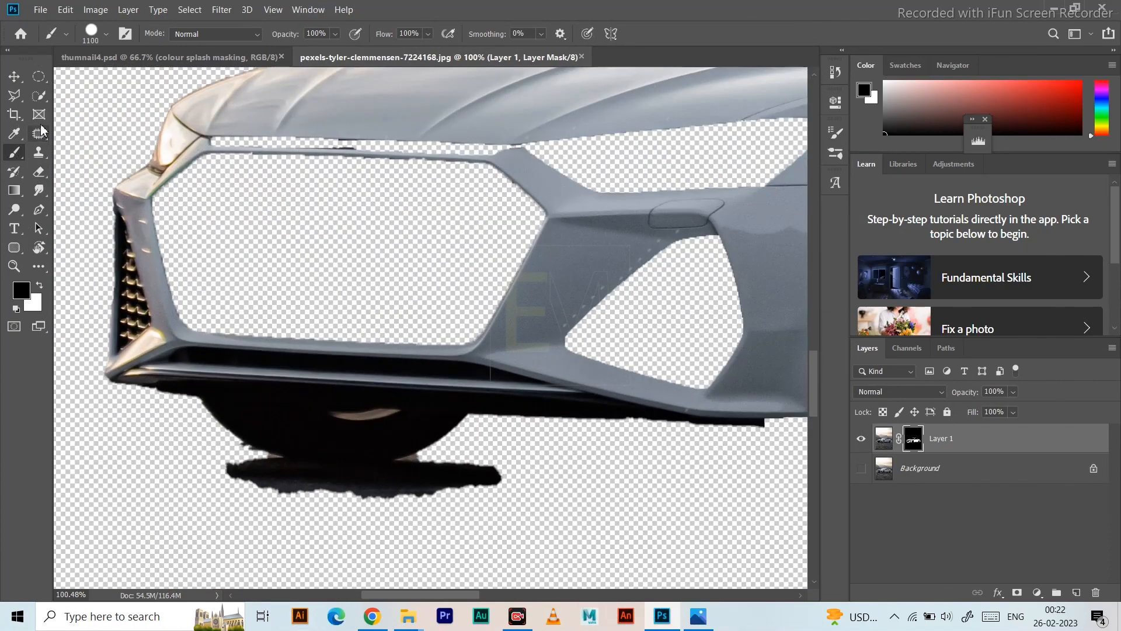
click(43, 100)
drag(330, 488, 204, 420)
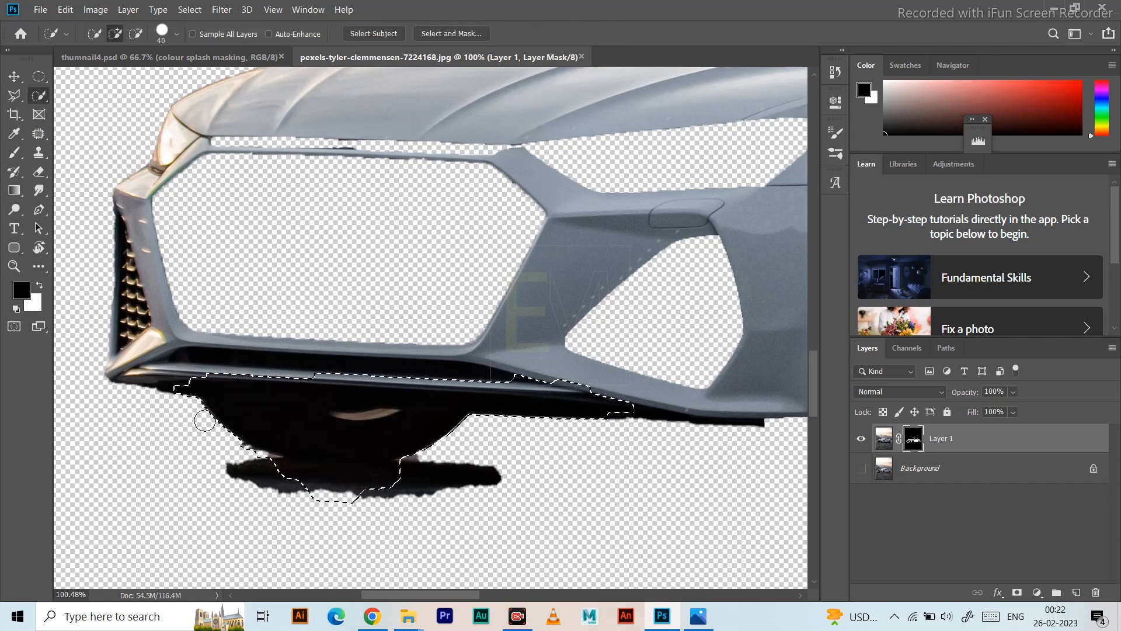
mouse_move(630, 421)
mouse_down()
mouse_move(633, 446)
mouse_move(488, 410)
mouse_move(171, 404)
mouse_move(157, 390)
mouse_move(219, 415)
mouse_move(284, 408)
mouse_move(327, 365)
mouse_up()
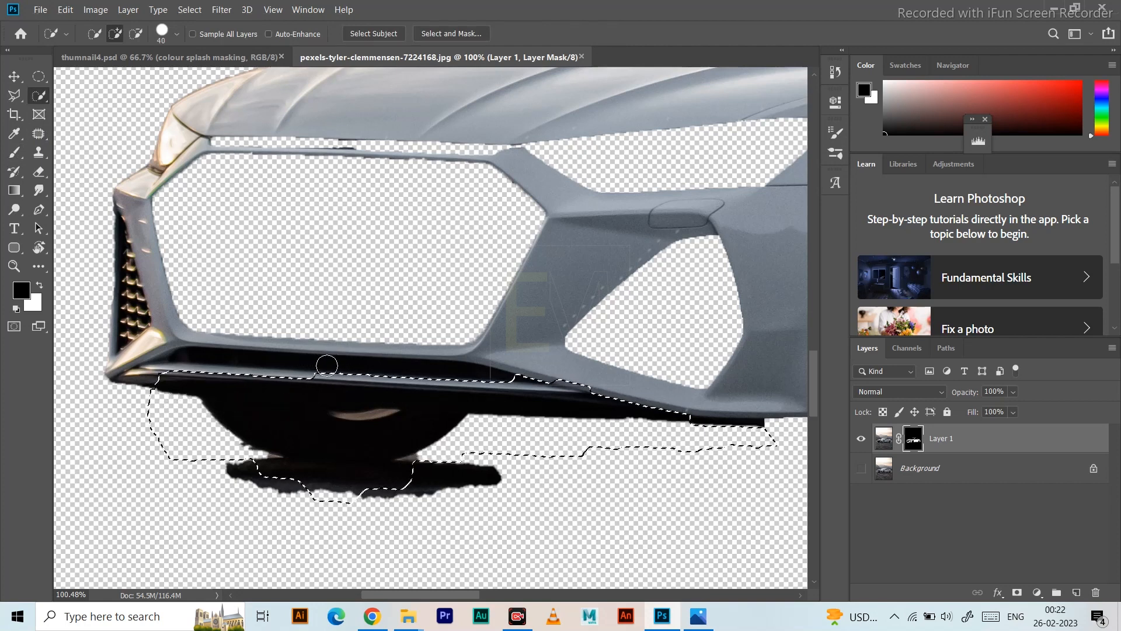
Step: Refine the selection along the front bumper's lower edge, subtracting the grey lip so that only the black underside is selected
drag(559, 377, 570, 377)
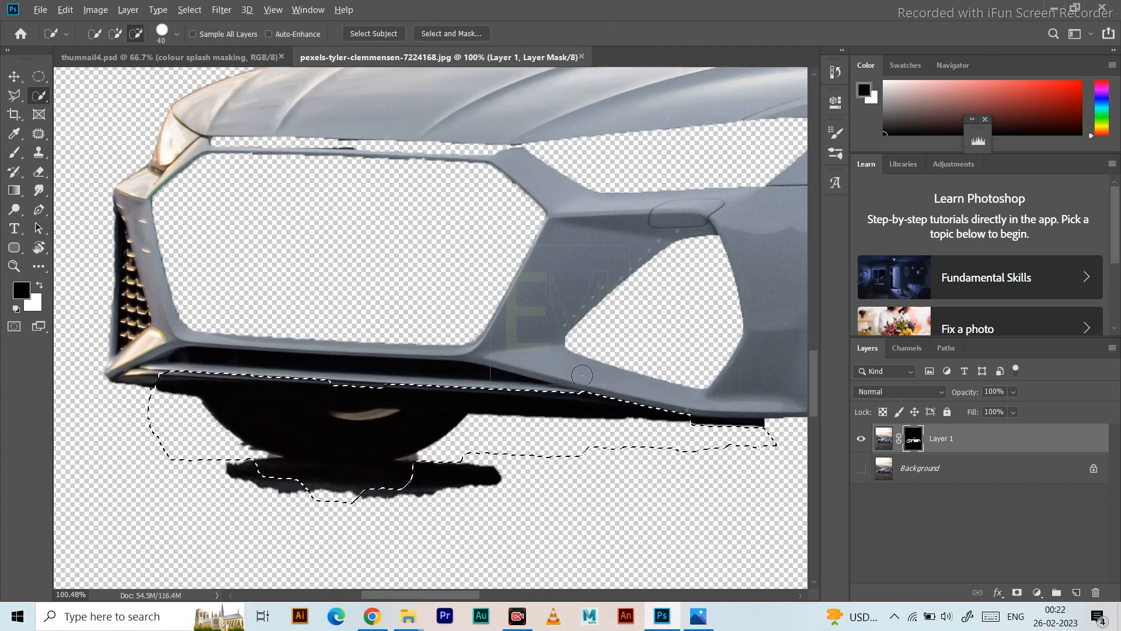
key(alt)
scroll(265, 365, up, 3)
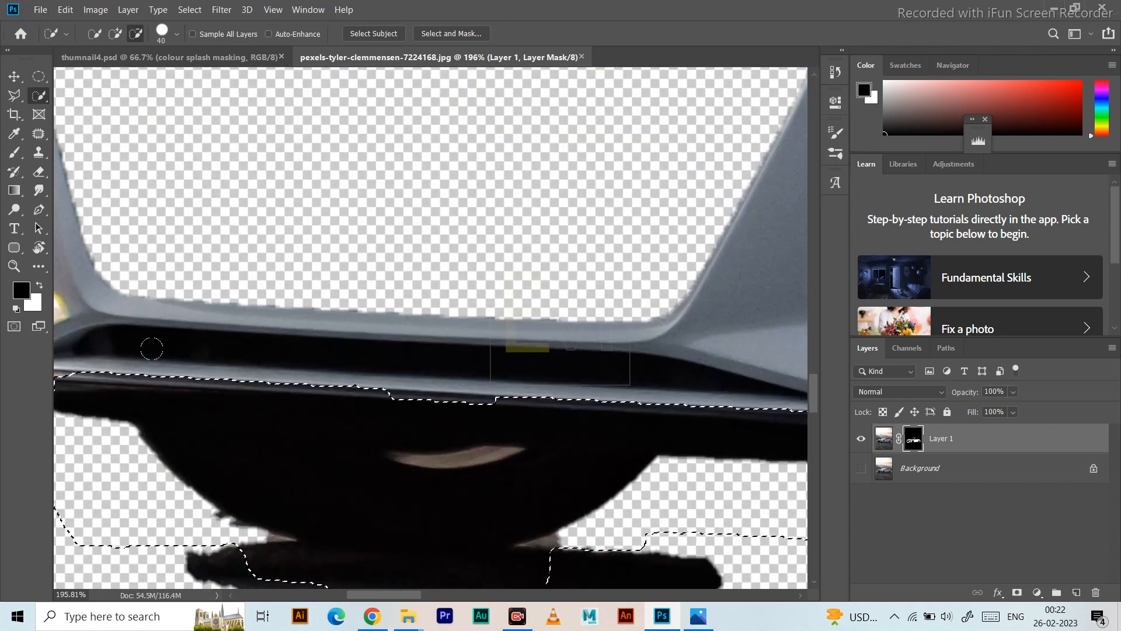
drag(188, 351, 407, 358)
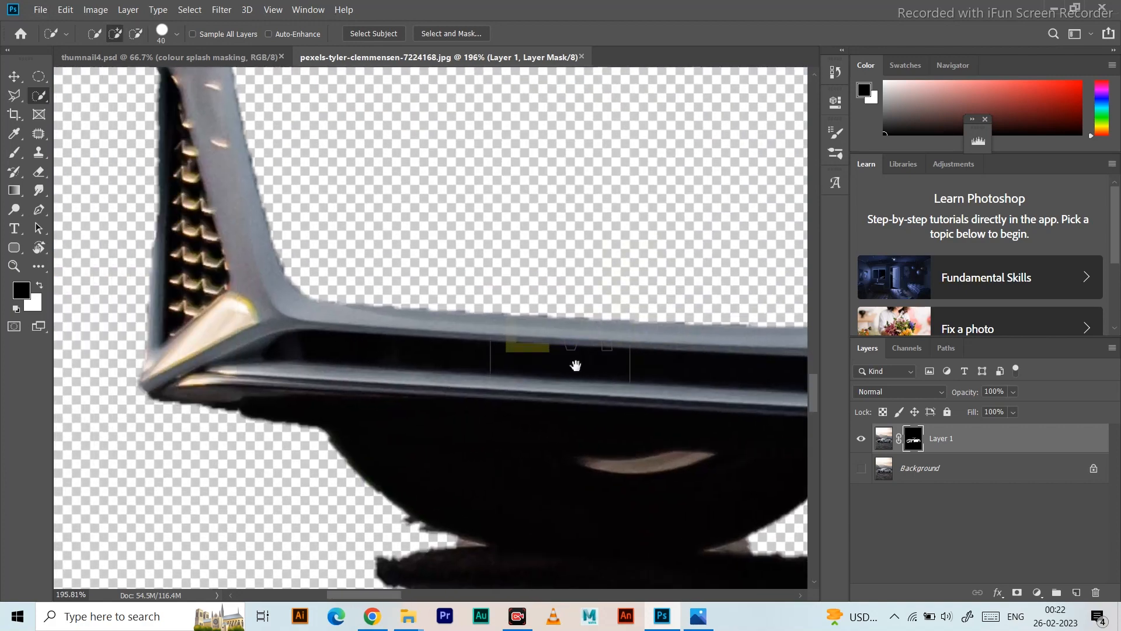
scroll(327, 355, left, 3)
key(alt)
mouse_move(263, 352)
mouse_down()
mouse_move(339, 360)
mouse_move(252, 363)
mouse_up()
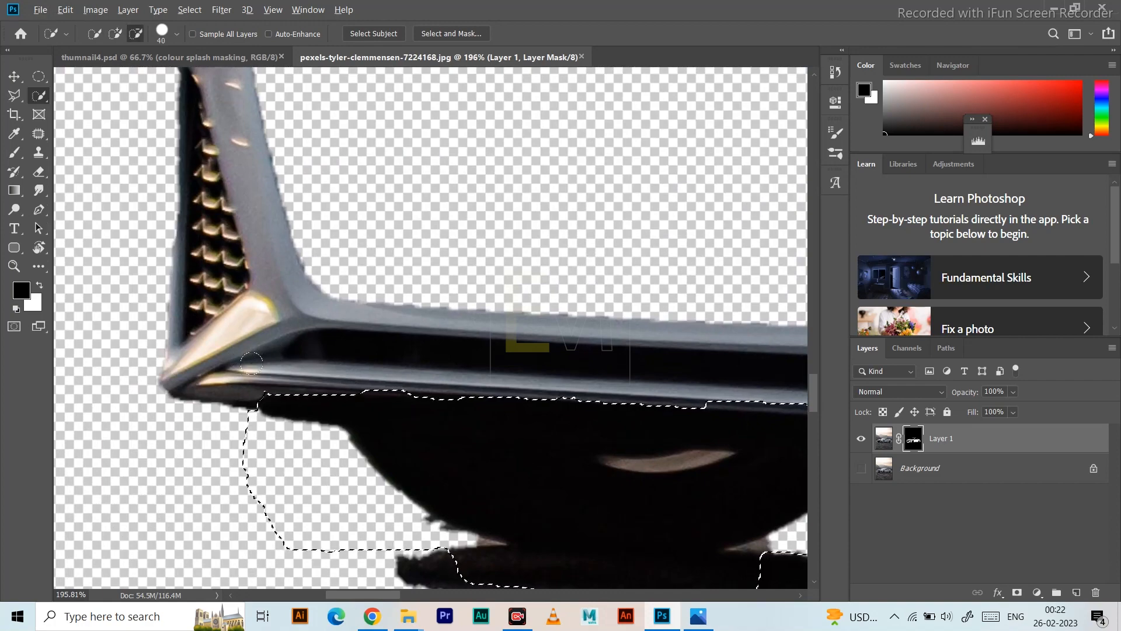
scroll(251, 363, down, 3)
scroll(677, 391, up, 5)
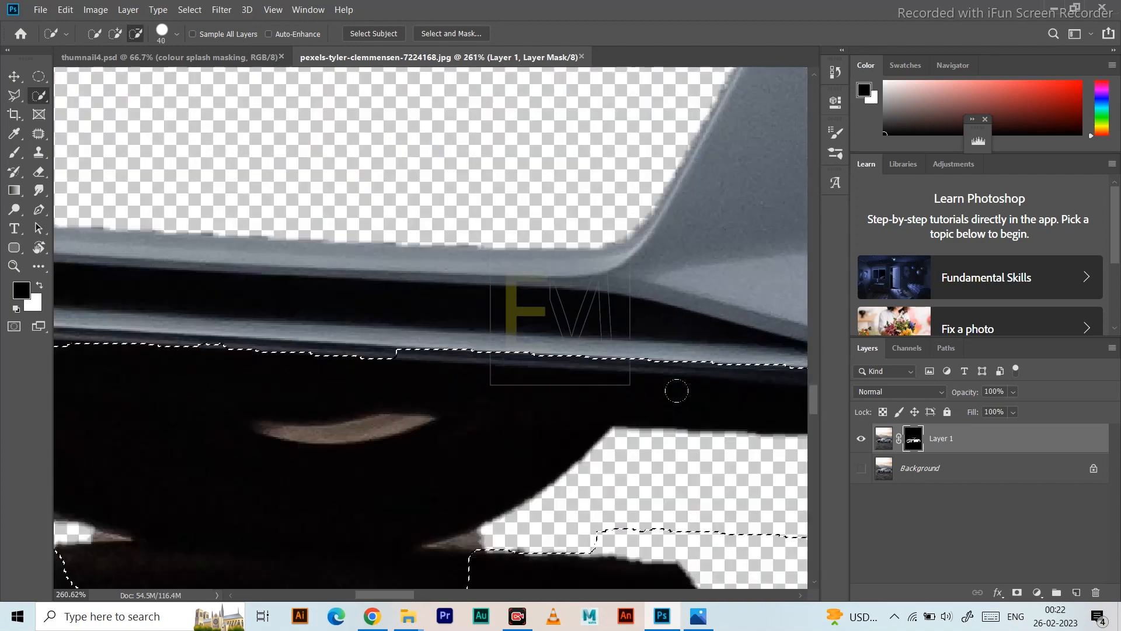
scroll(363, 406, down, 2)
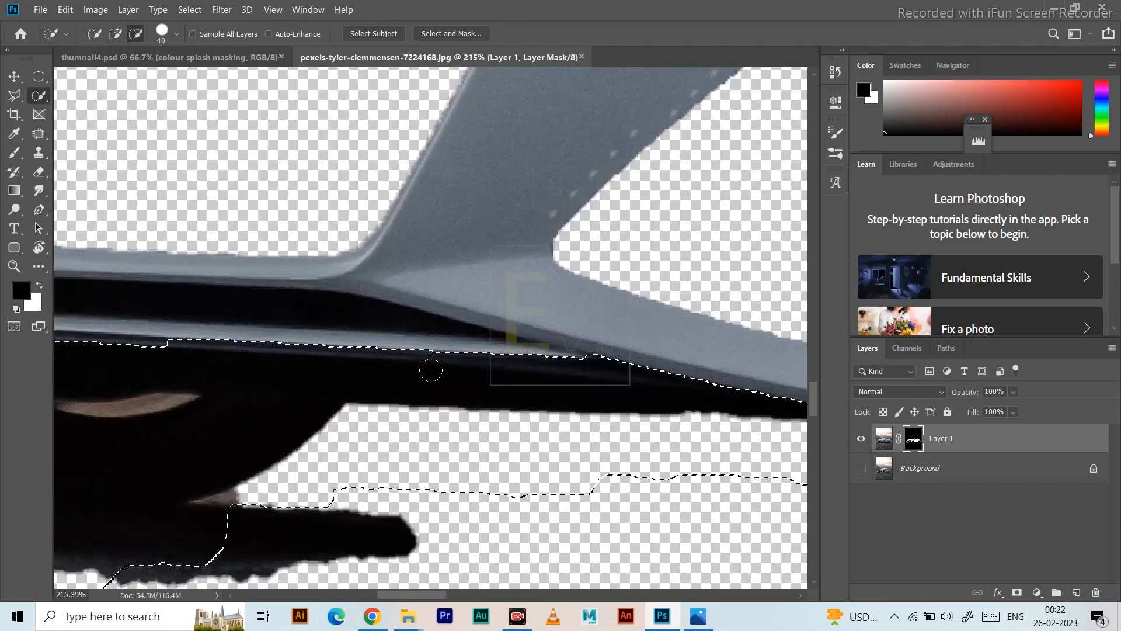
mouse_move(431, 371)
mouse_down()
mouse_move(172, 325)
mouse_move(156, 300)
mouse_up()
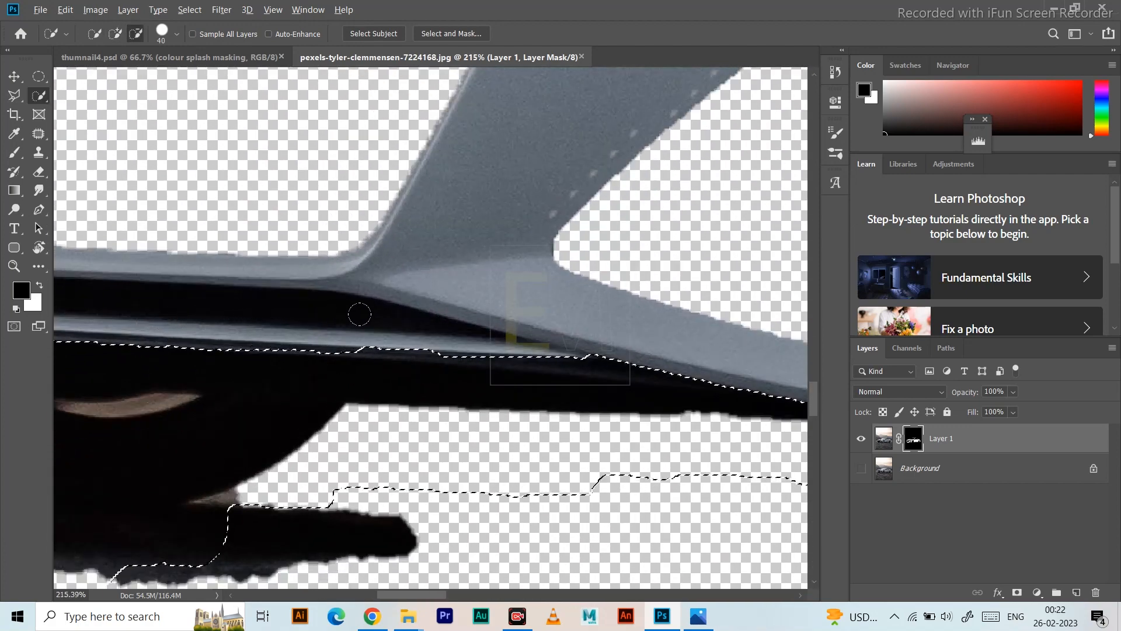
drag(360, 315, 418, 318)
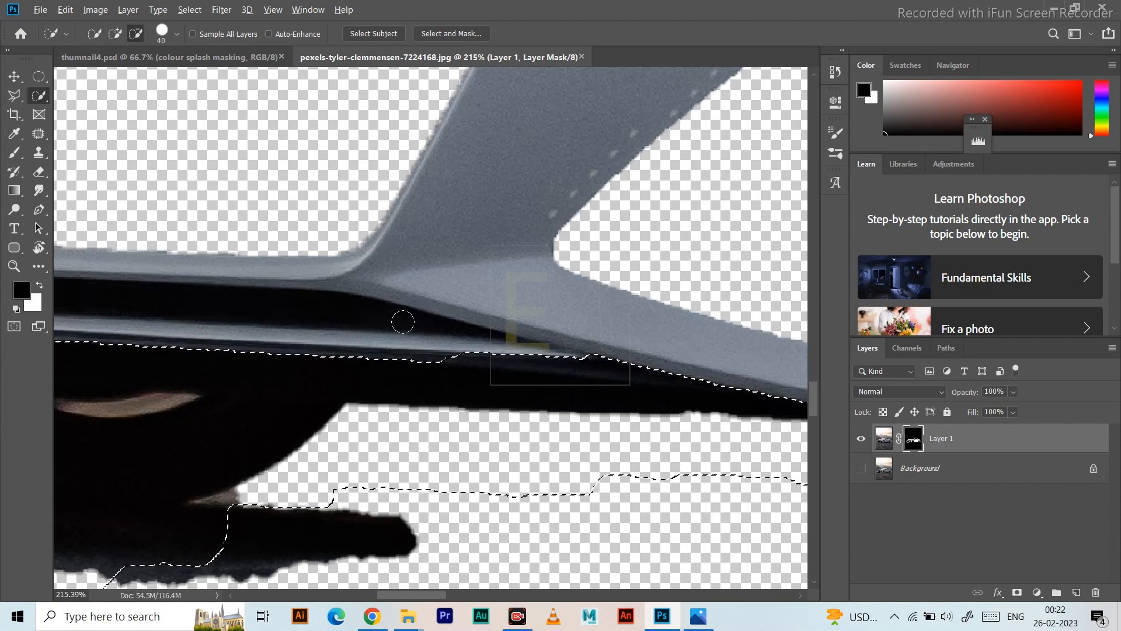
Step: Extend the selection over the black ground shadow below the far front wheel, keeping the area beside the bumper out of it
scroll(401, 321, down, 6)
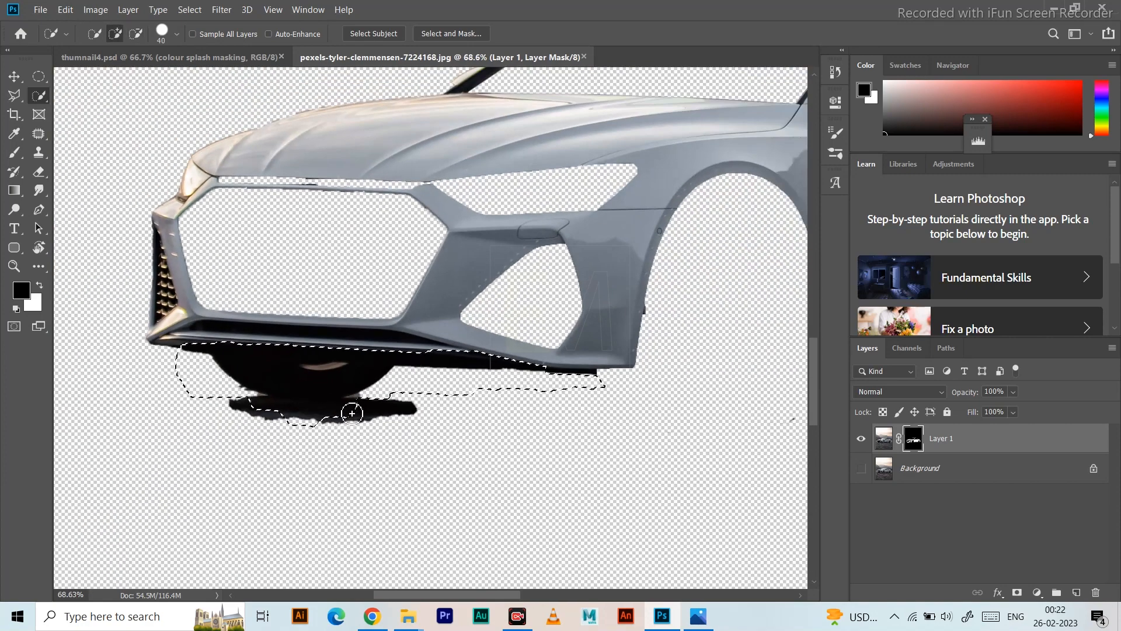
drag(350, 408, 398, 416)
mouse_move(233, 426)
mouse_down()
mouse_move(216, 409)
mouse_move(263, 400)
mouse_move(315, 429)
mouse_move(420, 438)
mouse_move(73, 333)
mouse_up()
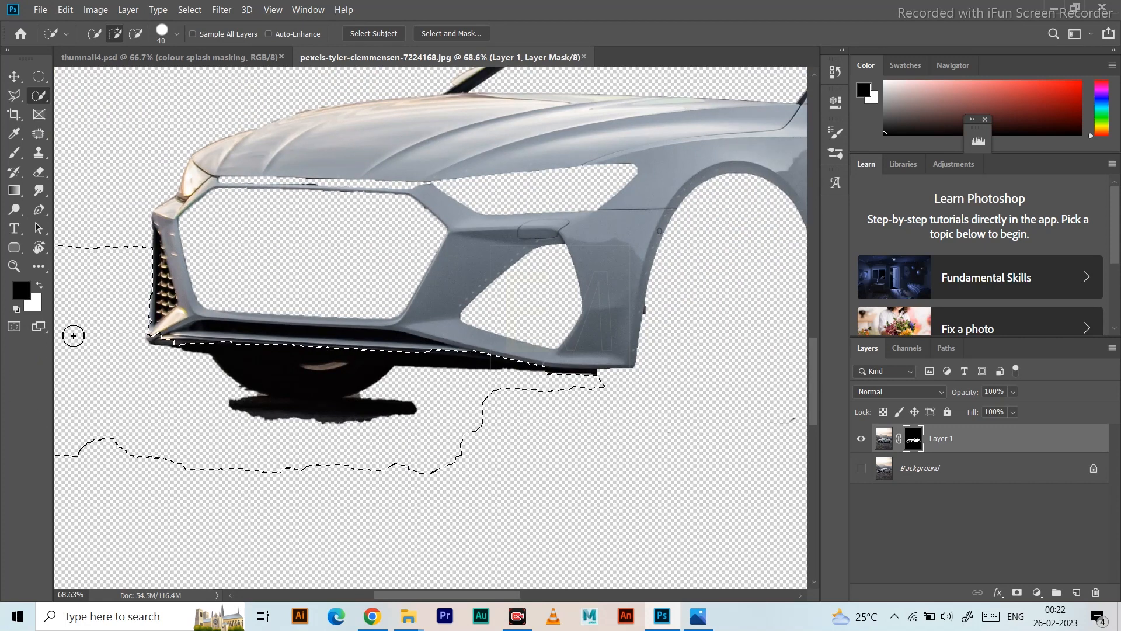
alt+click(111, 325)
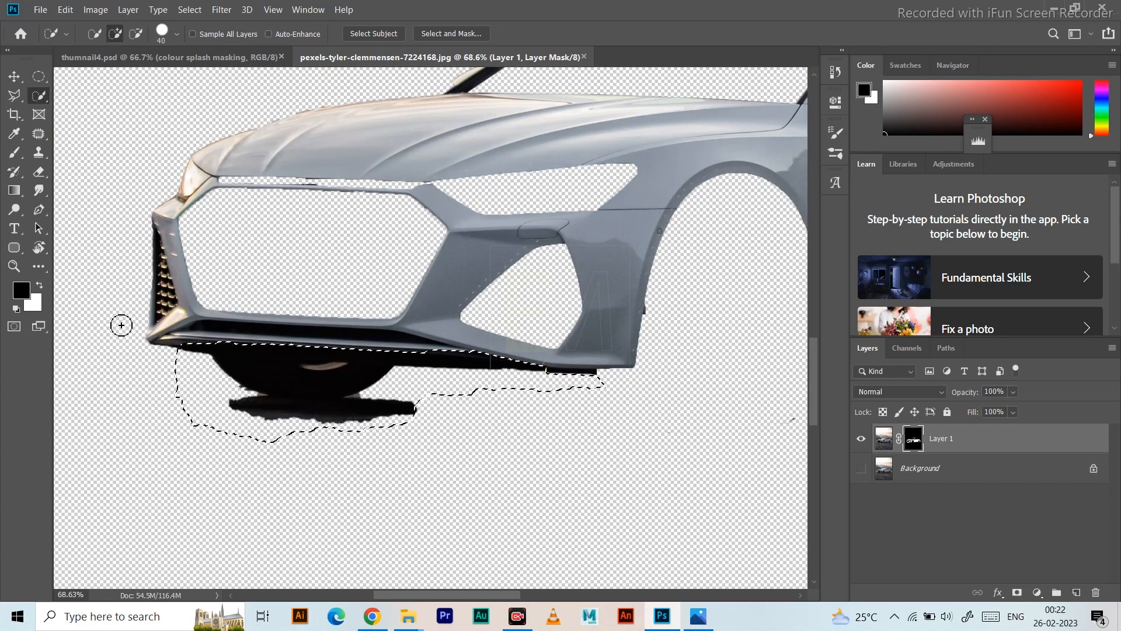
Step: Paint black on the layer mask with the 1100 px brush to hide the selected wheel and underside, and clear the selection
click(15, 152)
drag(350, 427, 251, 502)
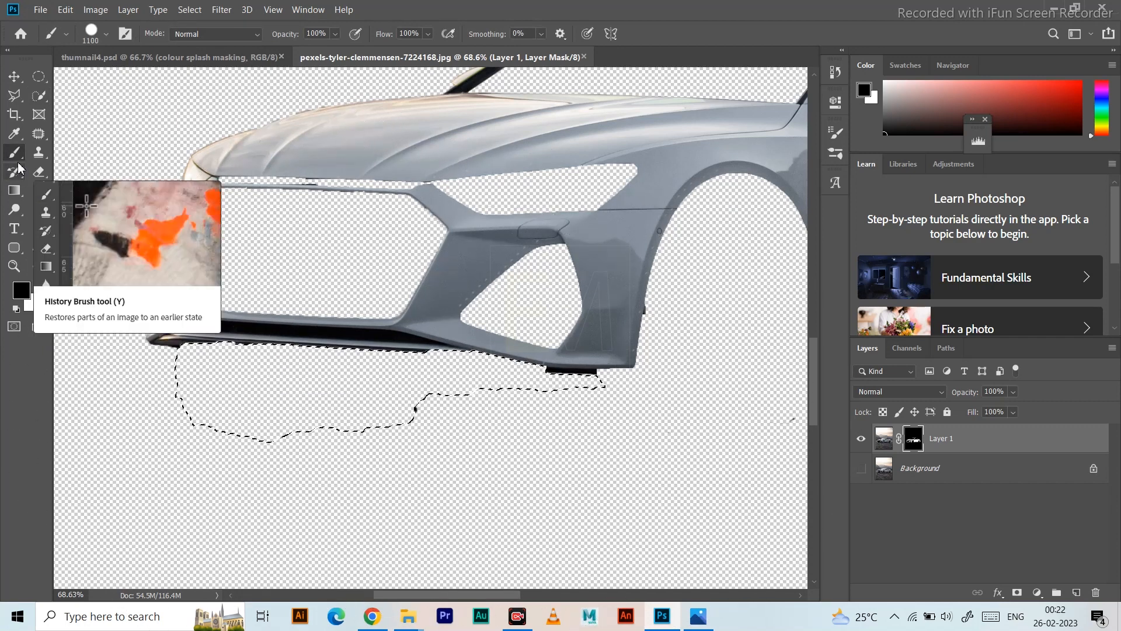
key(ctrl+d)
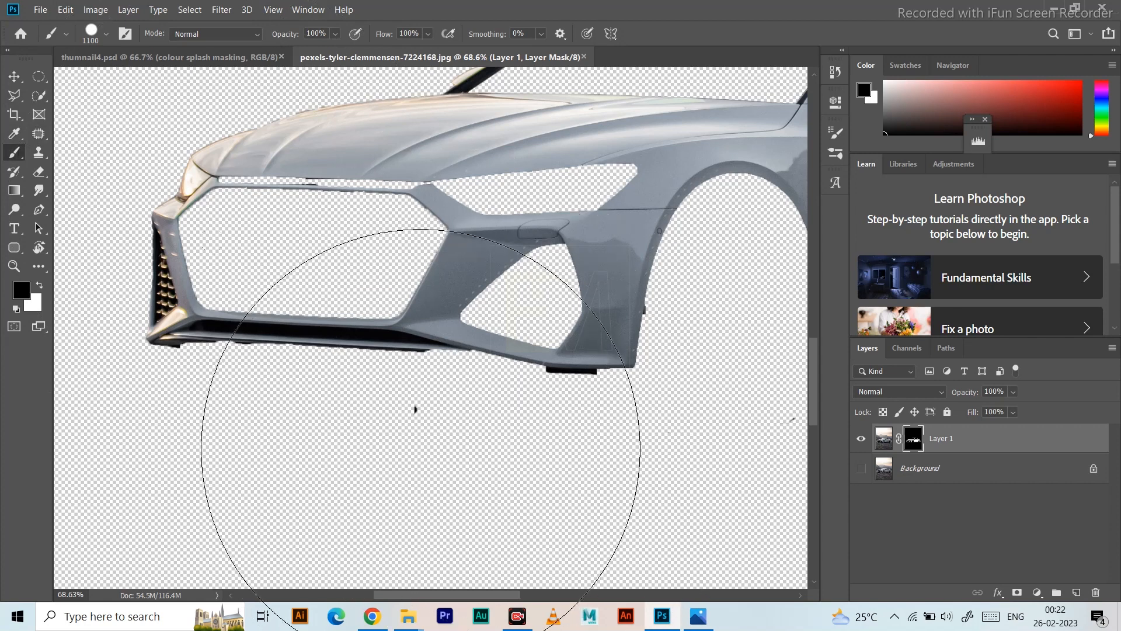
Step: Reduce the brush to 150 px and paint black on the layer mask over the leftover dark specks below the front bumper
key(bracketleft)
key(bracketleft)
key(bracketleft)
key(bracketleft)
key(bracketleft)
key(bracketleft)
key(bracketleft)
key(bracketleft)
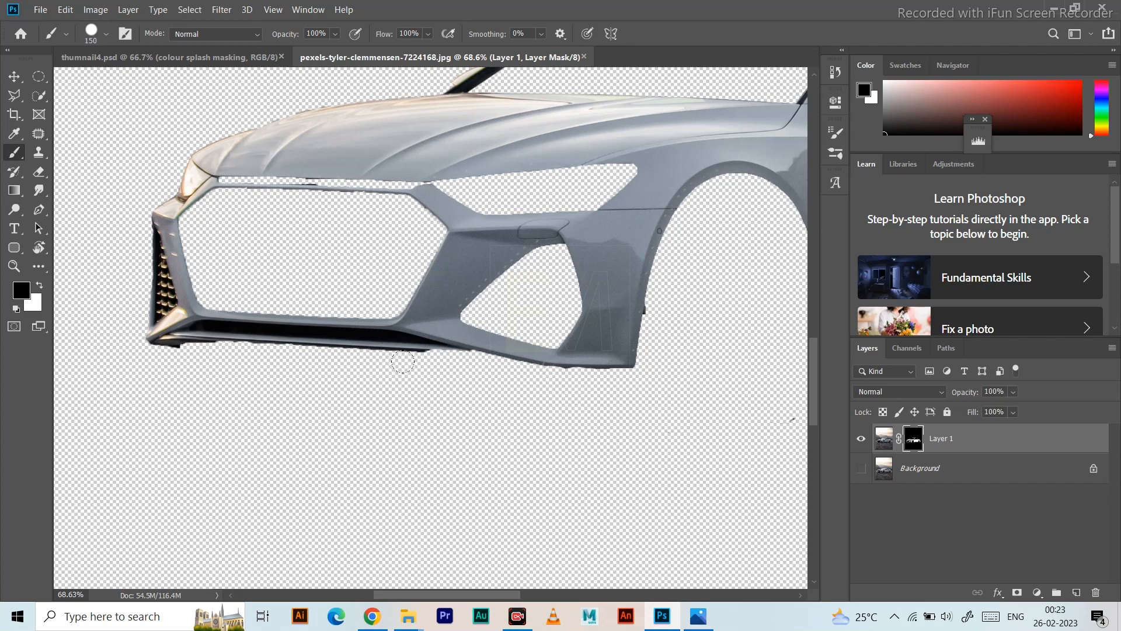
mouse_move(138, 362)
mouse_down()
mouse_move(160, 345)
mouse_move(144, 354)
mouse_up()
Step: Trace the narrow triangular mesh vent at the bumper's far front corner with the Pen tool and convert the path to a selection
scroll(302, 249, down, 5)
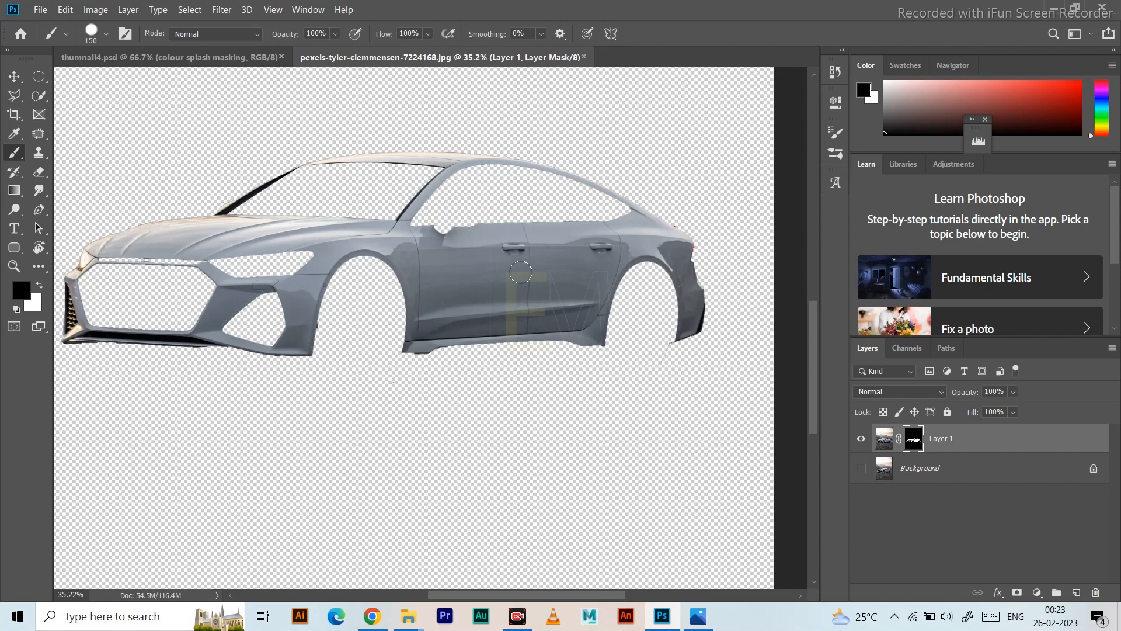
scroll(61, 323, up, 6)
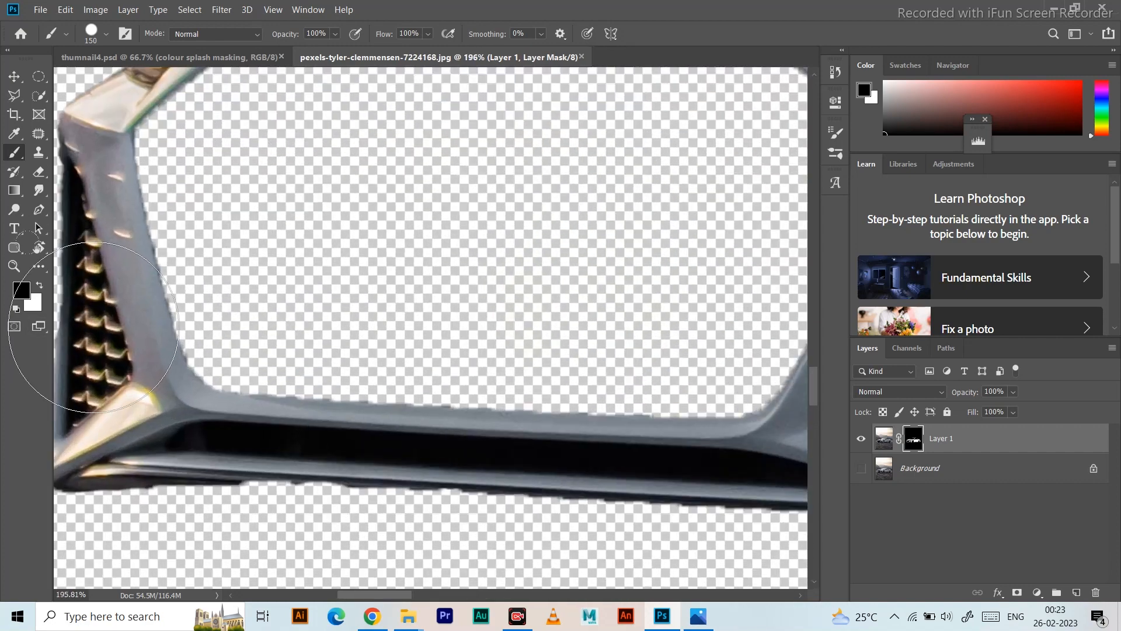
drag(65, 325, 498, 266)
scroll(538, 296, up, 2)
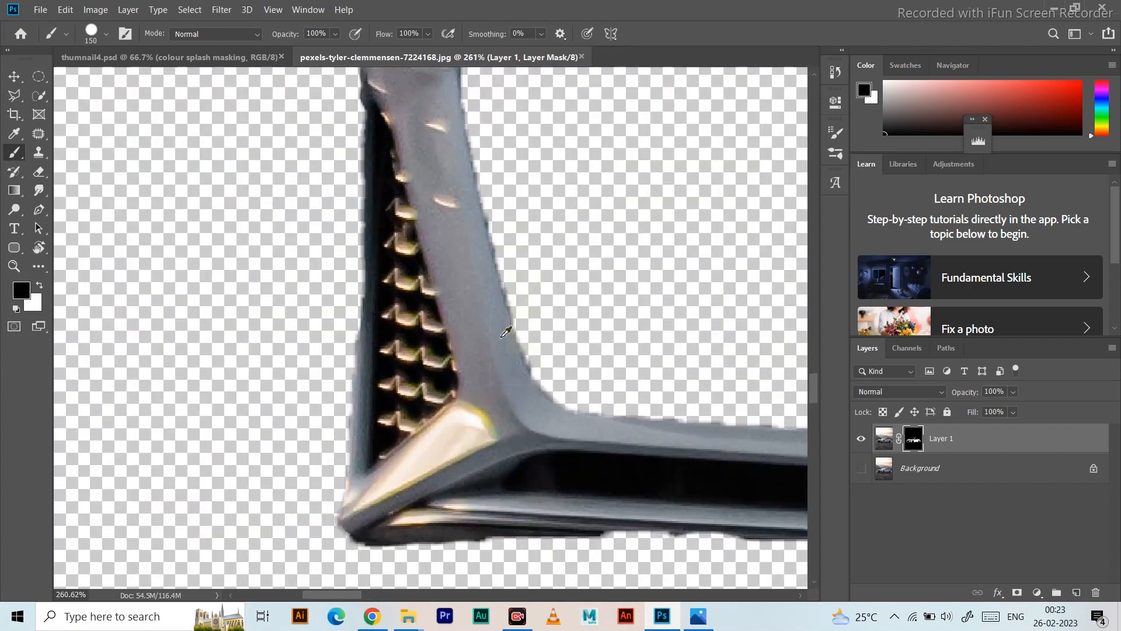
click(37, 97)
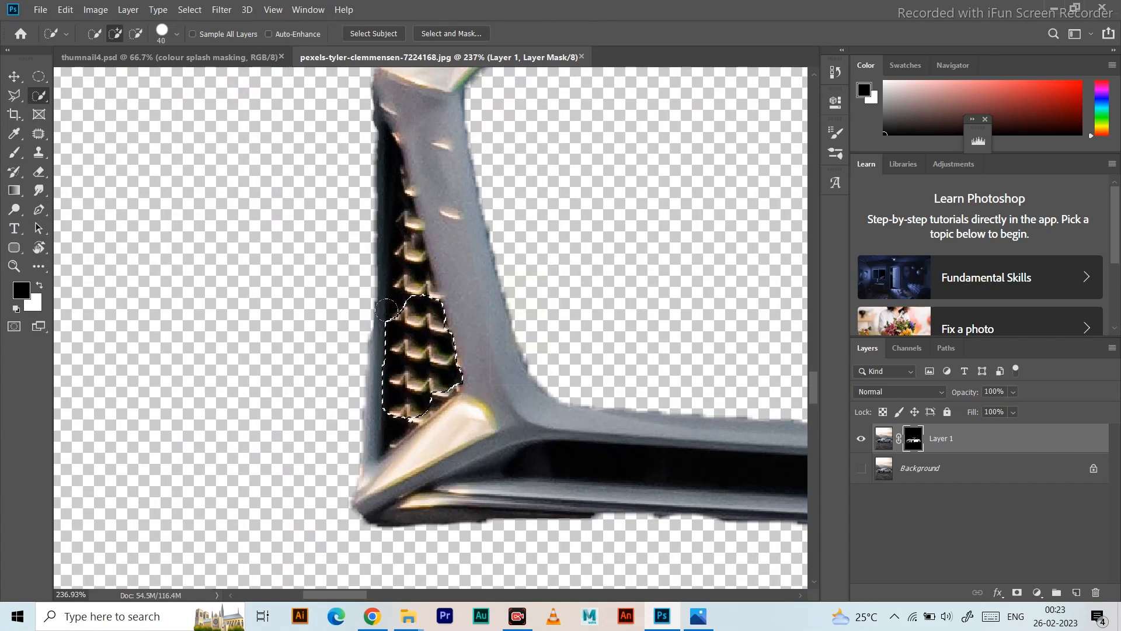
key(ctrl+d)
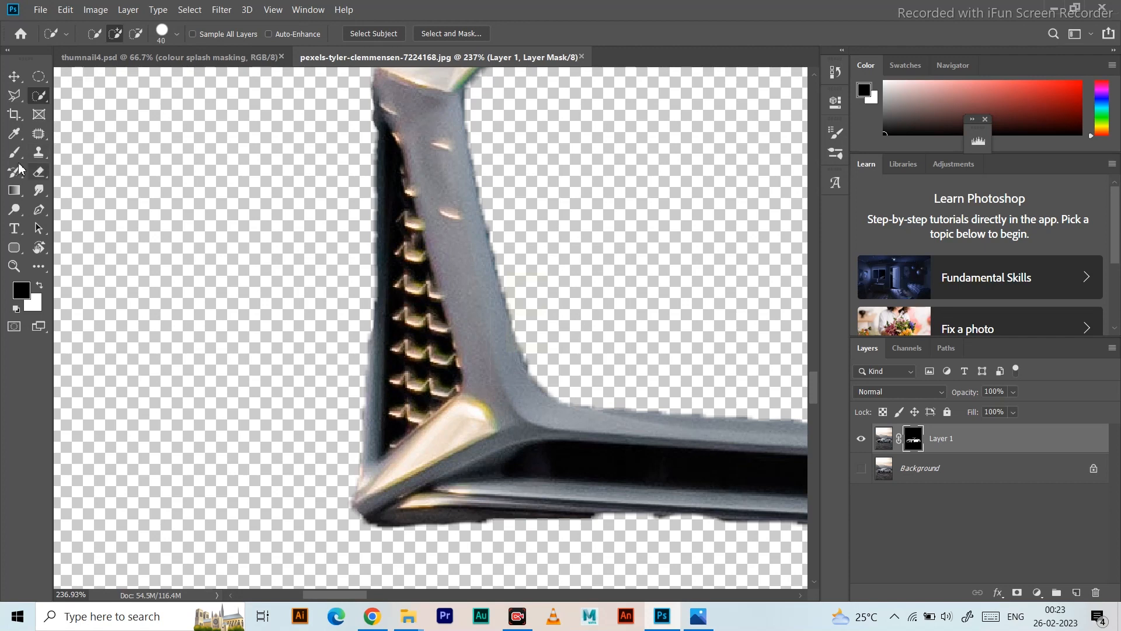
click(38, 209)
click(382, 454)
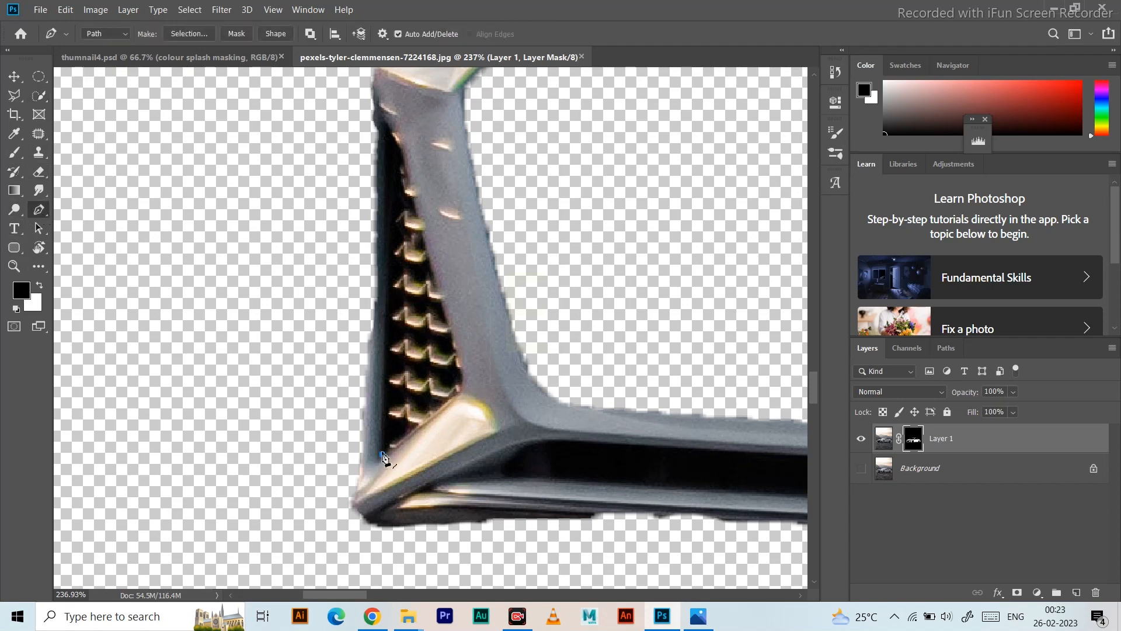
click(382, 122)
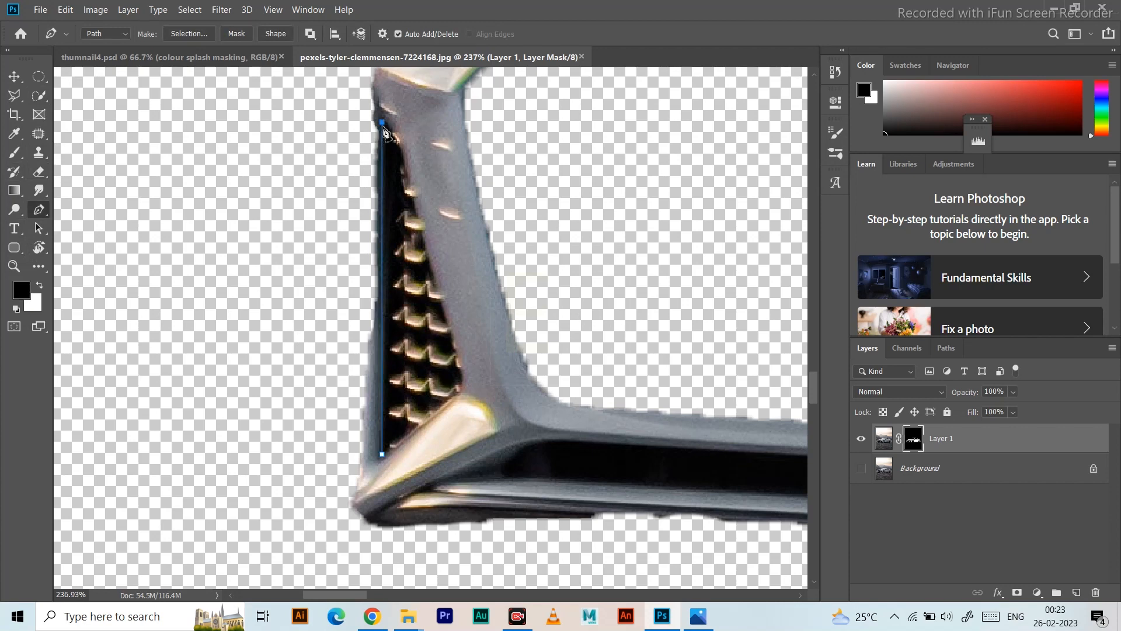
drag(425, 240, 460, 369)
click(382, 455)
key(ctrl+Return)
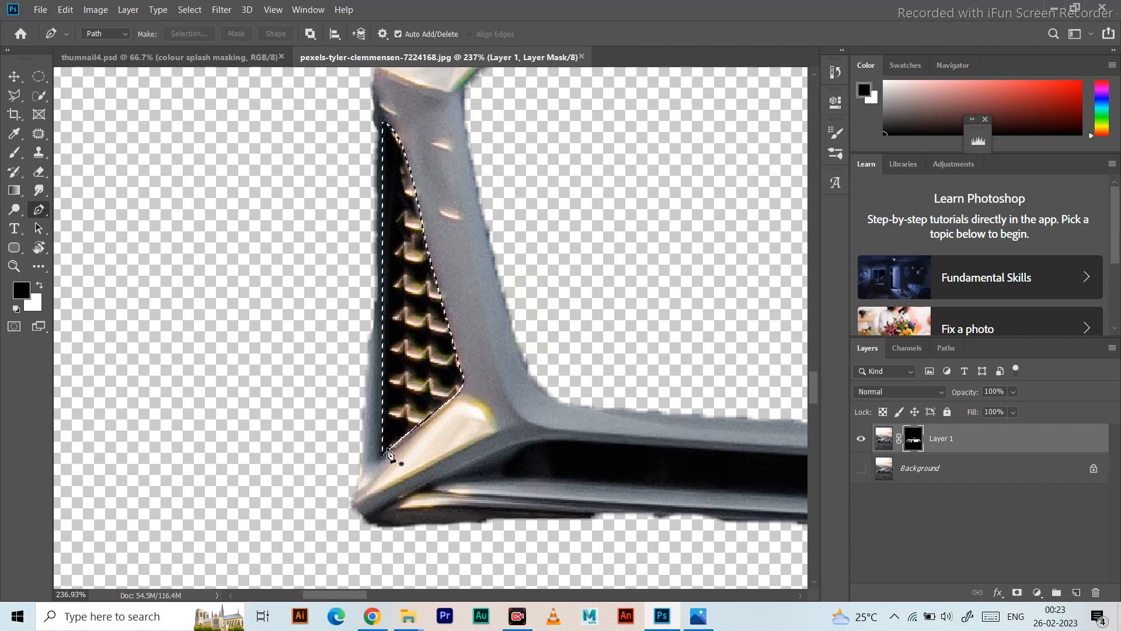
Step: Paint black on the layer mask with the 150 px brush to hide the selected mesh vent, and clear the selection
click(14, 152)
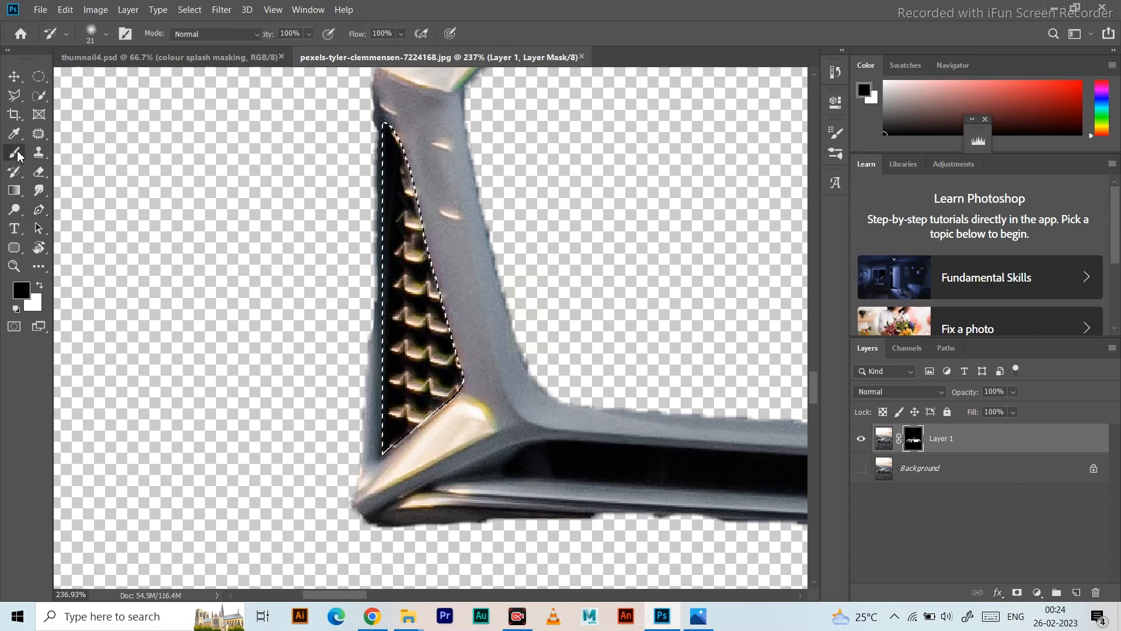
drag(448, 190, 420, 409)
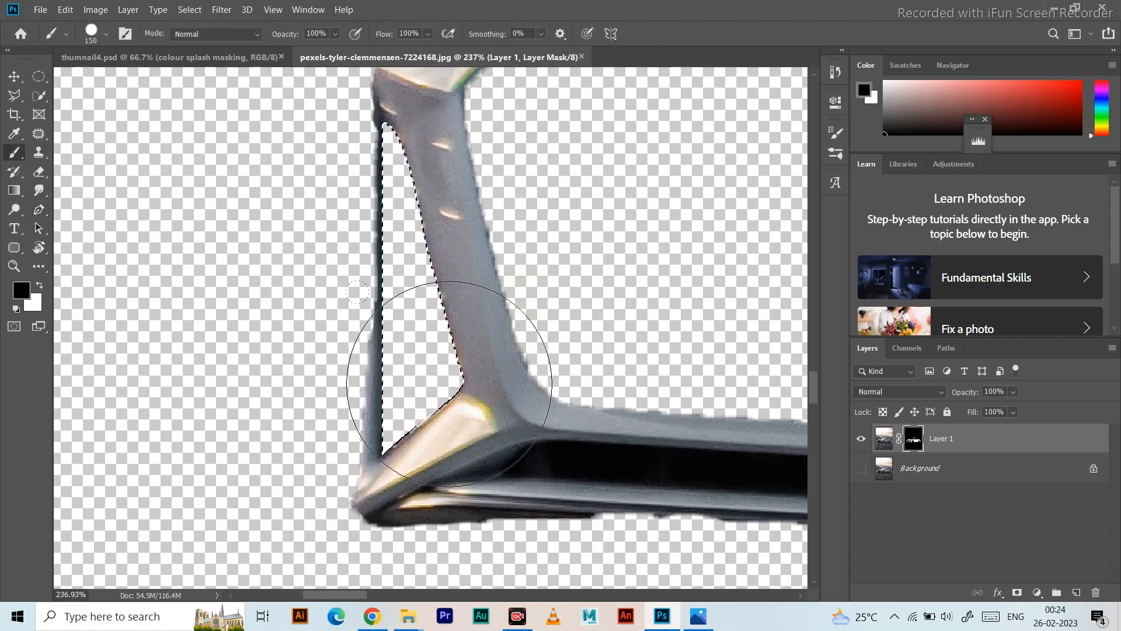
key(ctrl+d)
Step: Trace the upper edge of the long black slot below the grille with the Pen tool, up to its pointed end near the side vent
scroll(497, 356, down, 10)
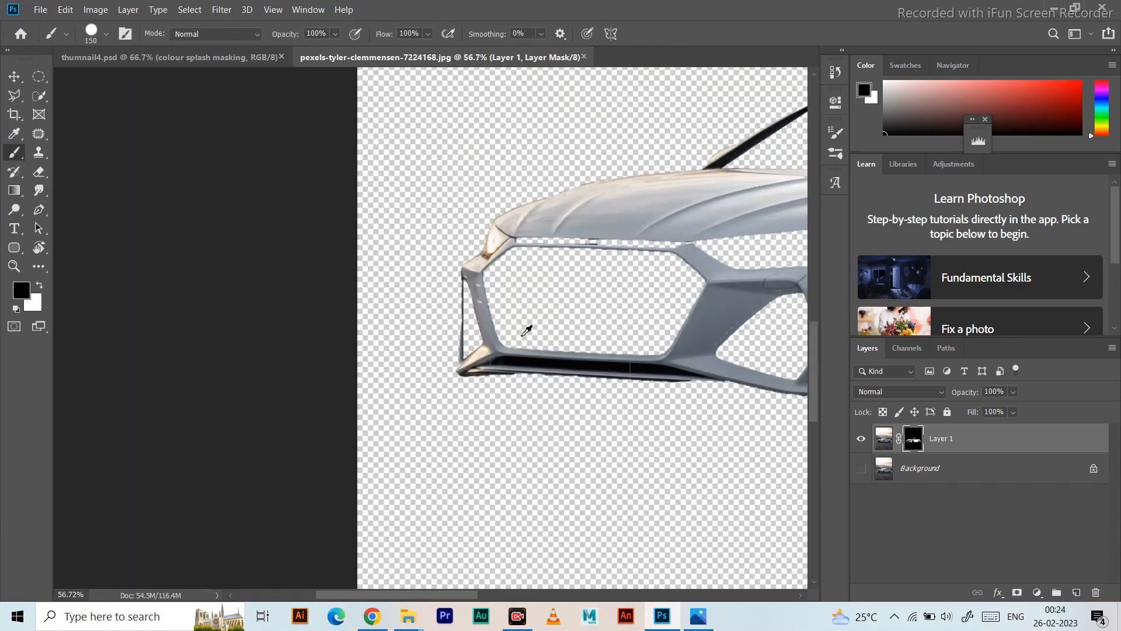
scroll(683, 368, down, 3)
scroll(425, 388, up, 6)
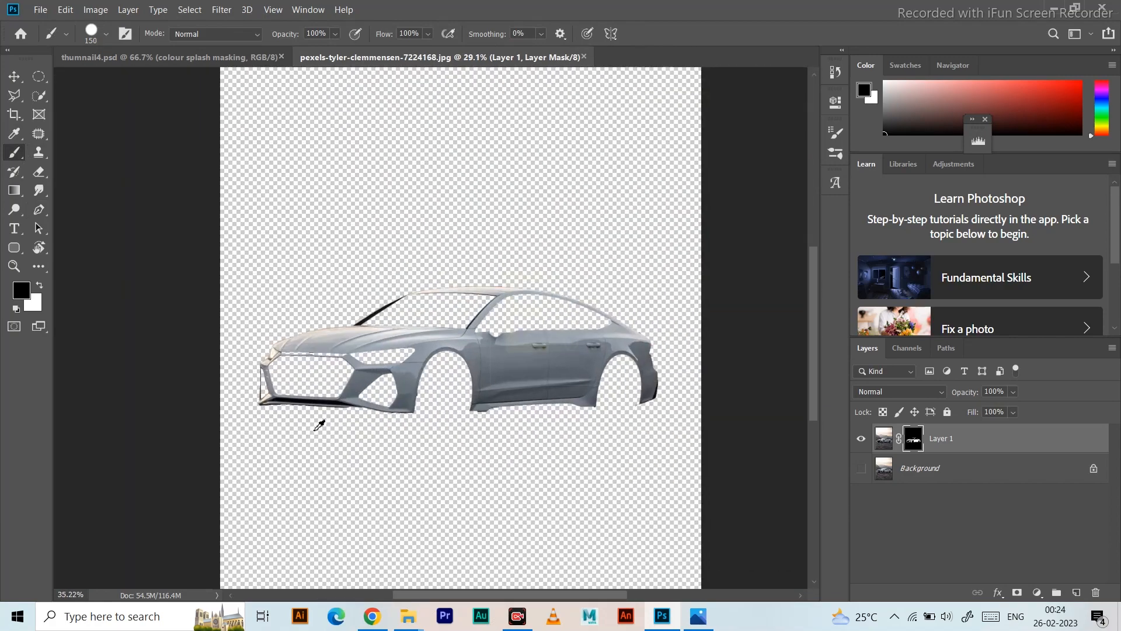
scroll(292, 351, up, 5)
drag(292, 303, 446, 281)
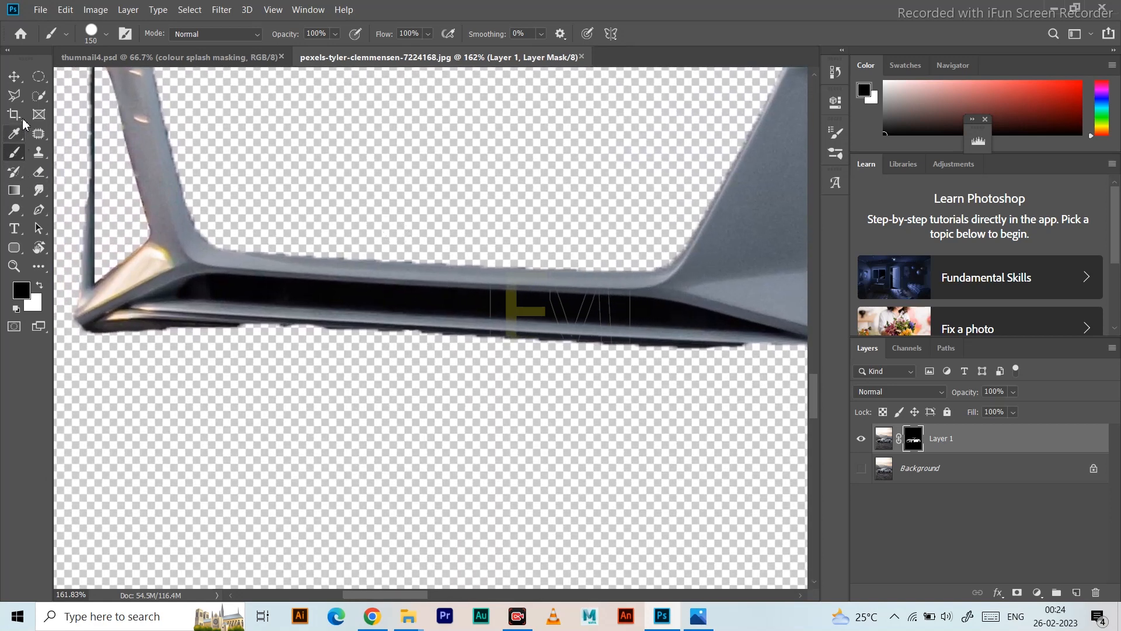
click(38, 209)
click(174, 288)
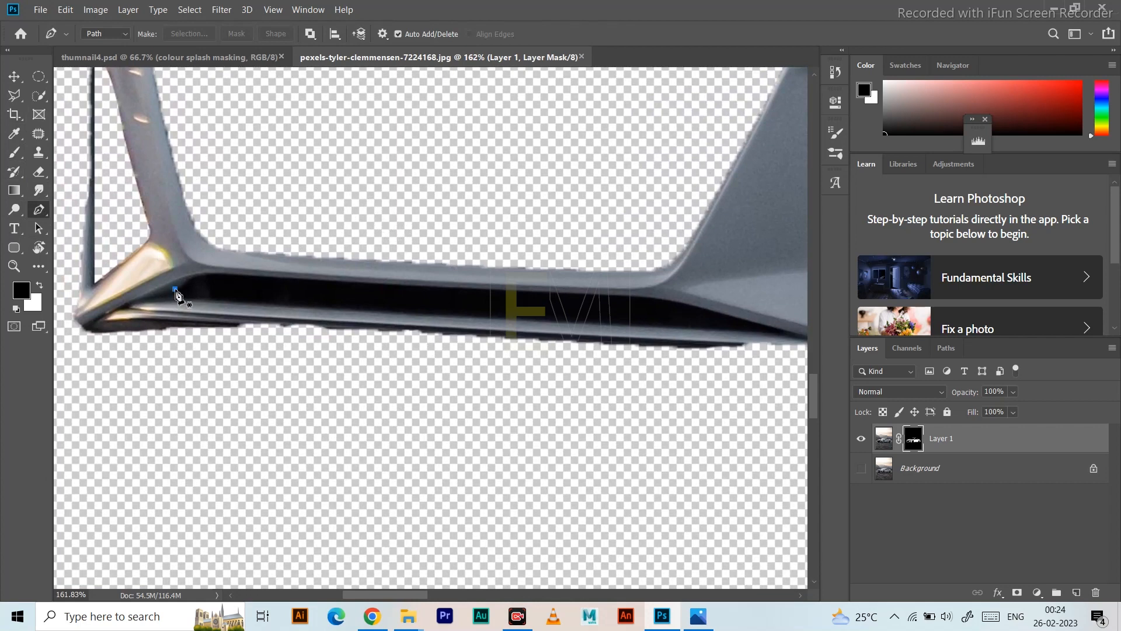
drag(235, 275, 287, 280)
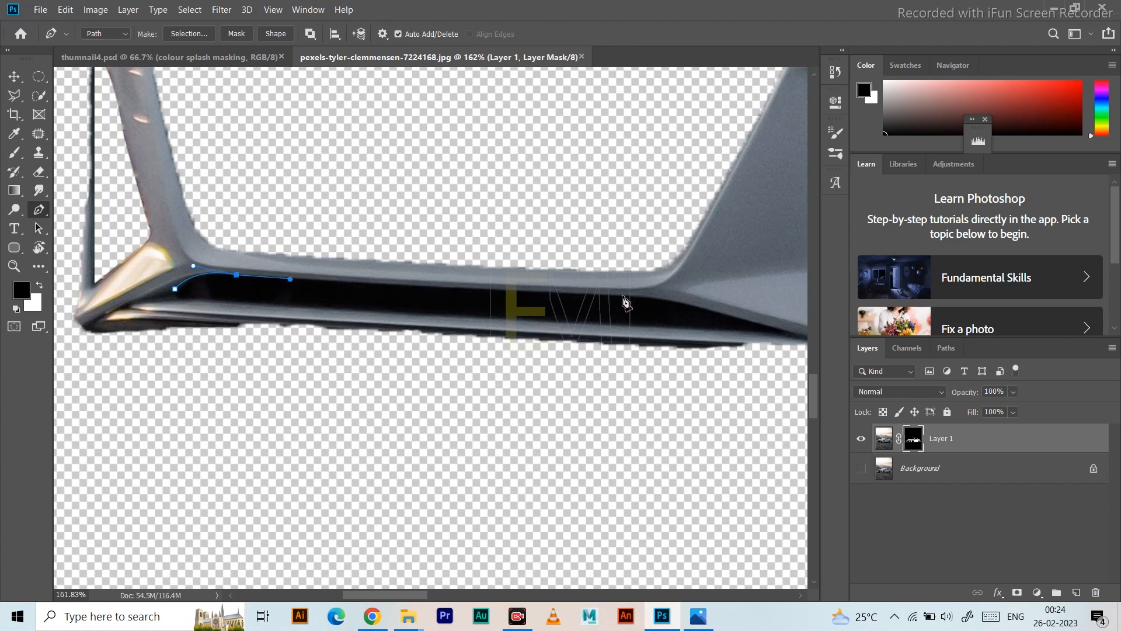
click(623, 302)
scroll(662, 304, right, 5)
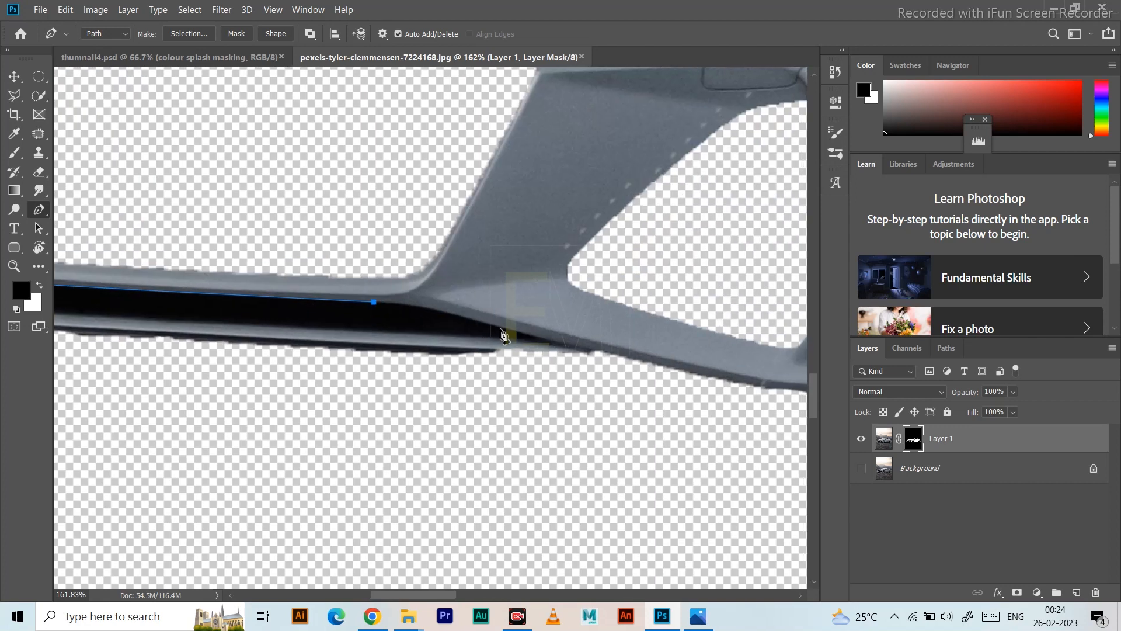
click(482, 324)
drag(486, 327, 534, 348)
click(552, 339)
Step: Trace the slot's lower edge back to the starting point, close the path and convert it to a selection
click(483, 337)
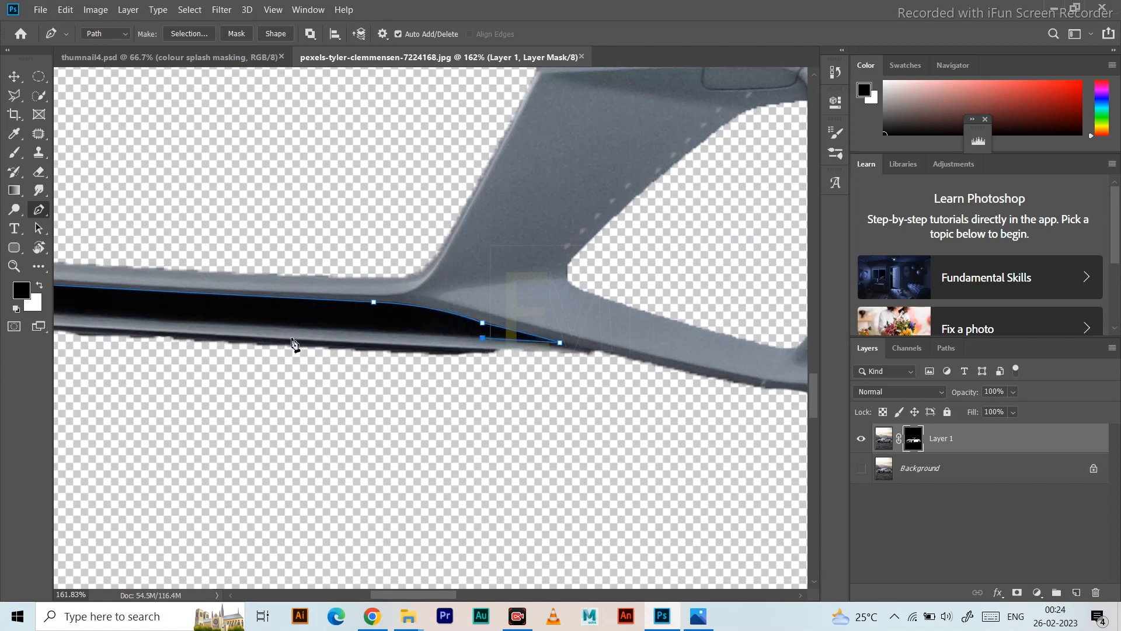
click(267, 327)
drag(479, 319, 824, 345)
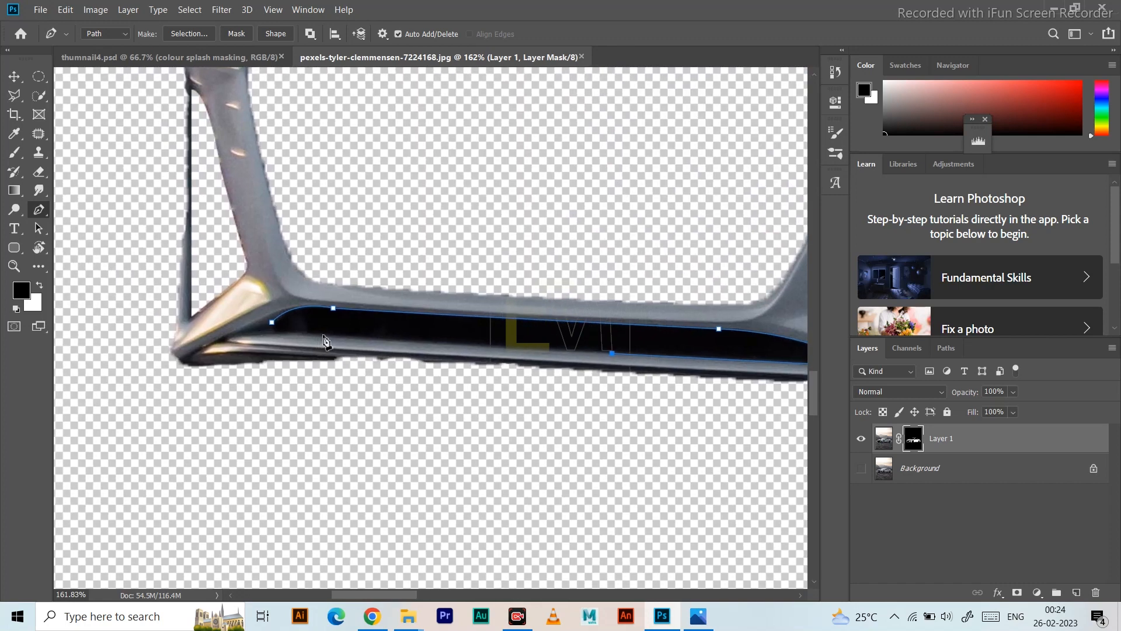
click(319, 335)
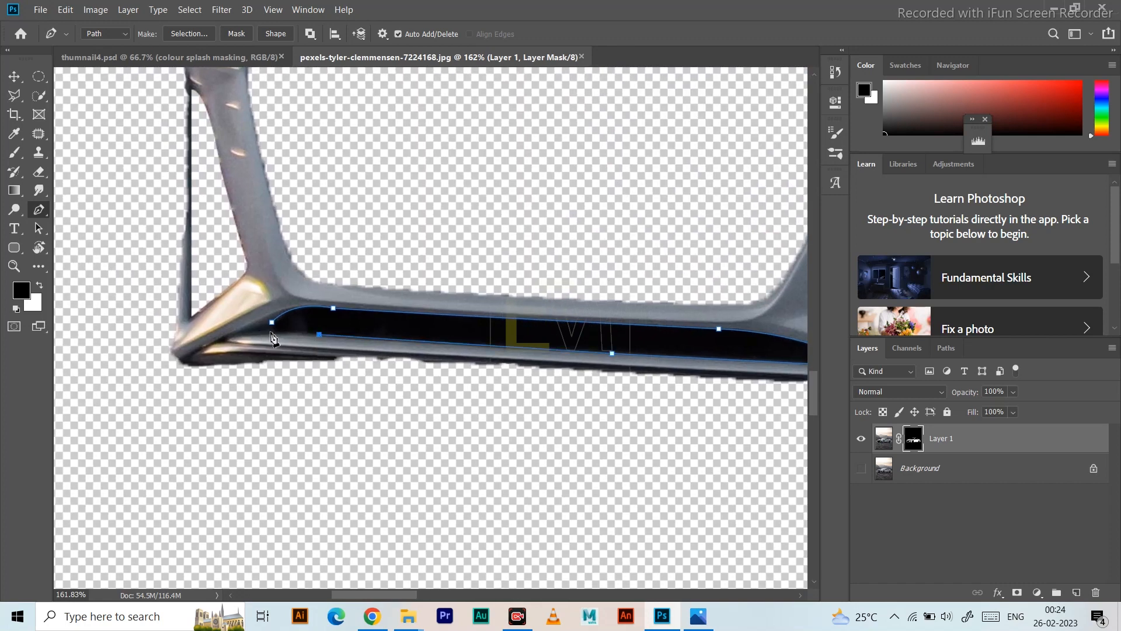
click(272, 324)
drag(275, 329, 316, 313)
key(ctrl+Return)
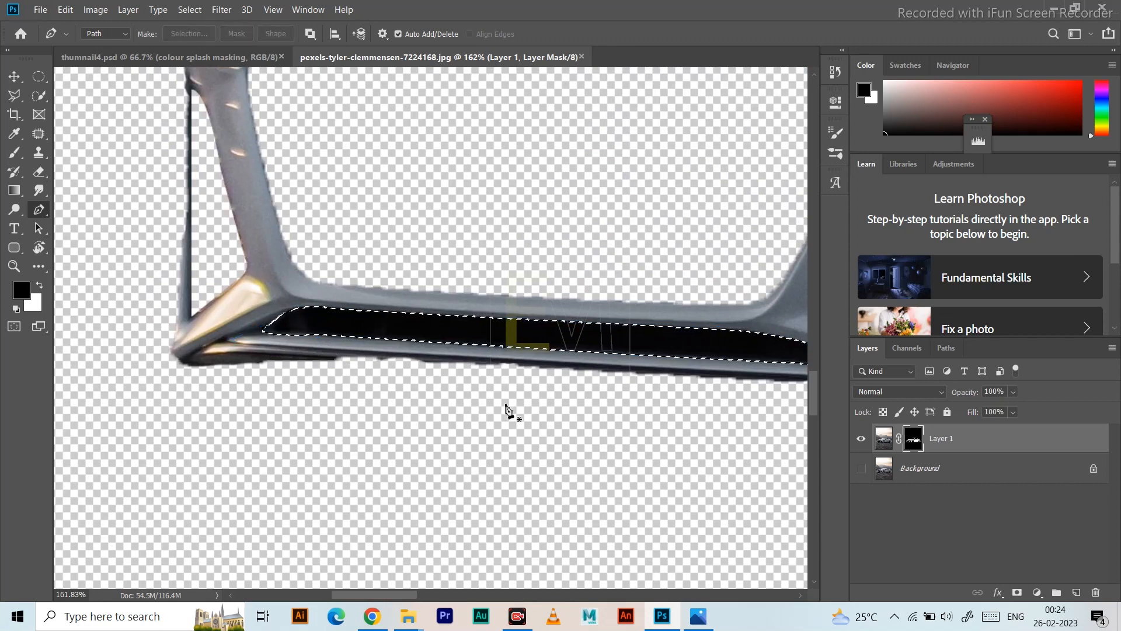
Step: Paint black on the layer mask with the 150 px brush to hide the selected bumper slot, and clear the selection
key(b)
drag(268, 324, 806, 350)
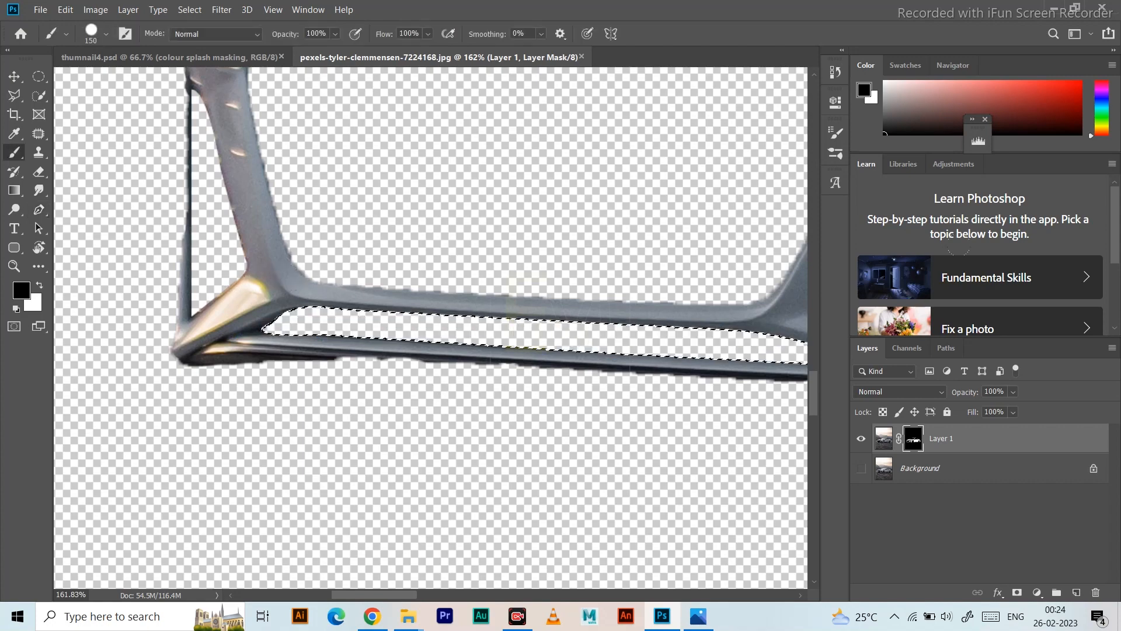
key(ctrl+d)
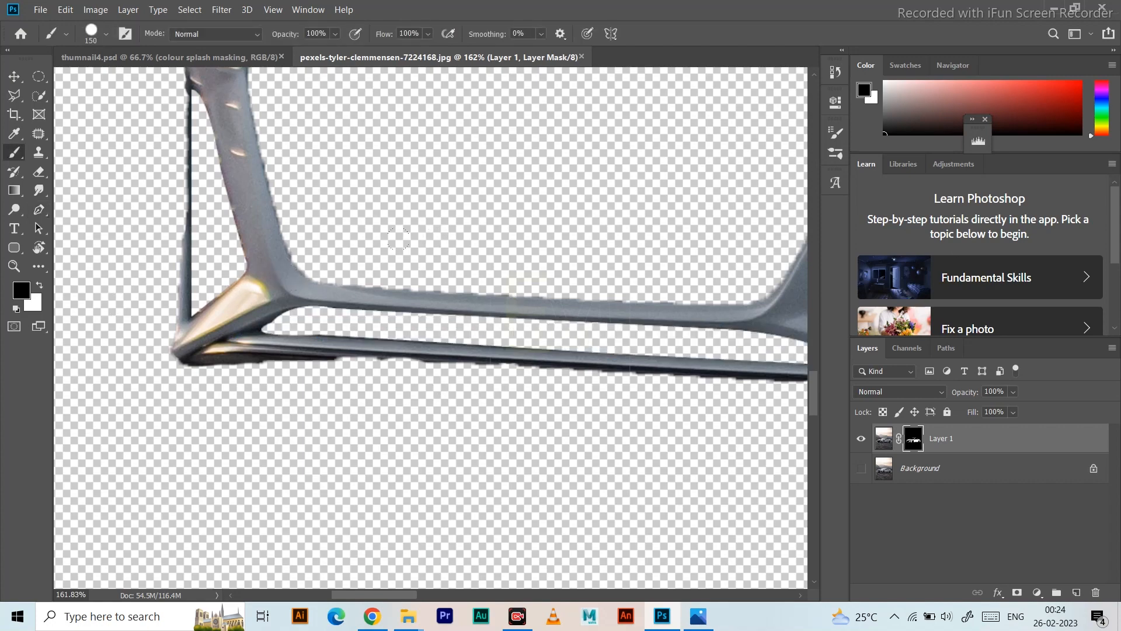
Step: Check the masked car body for leftovers, make the Background layer visible again and switch to the Move tool
scroll(404, 261, down, 2)
scroll(645, 275, up, 5)
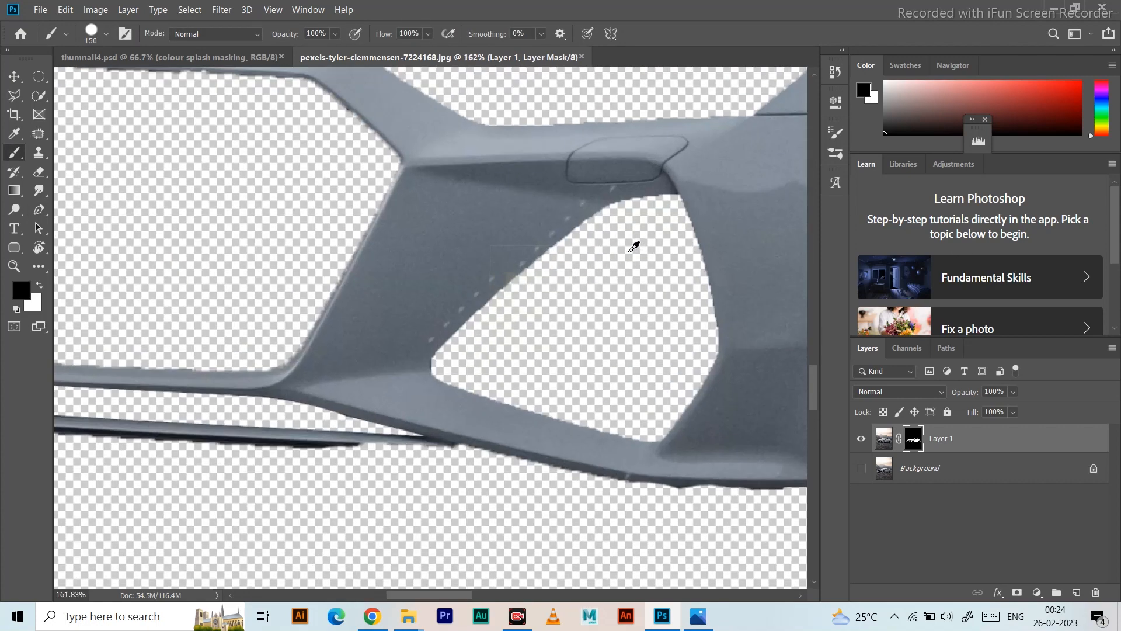
scroll(563, 236, down, 4)
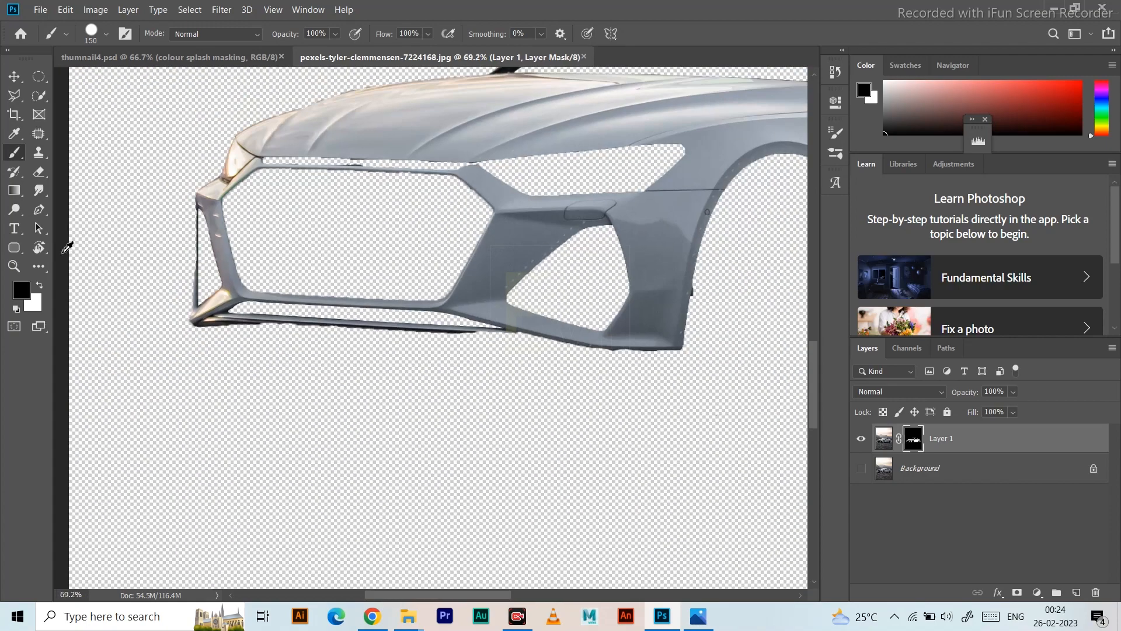
scroll(409, 222, down, 3)
scroll(529, 267, up, 2)
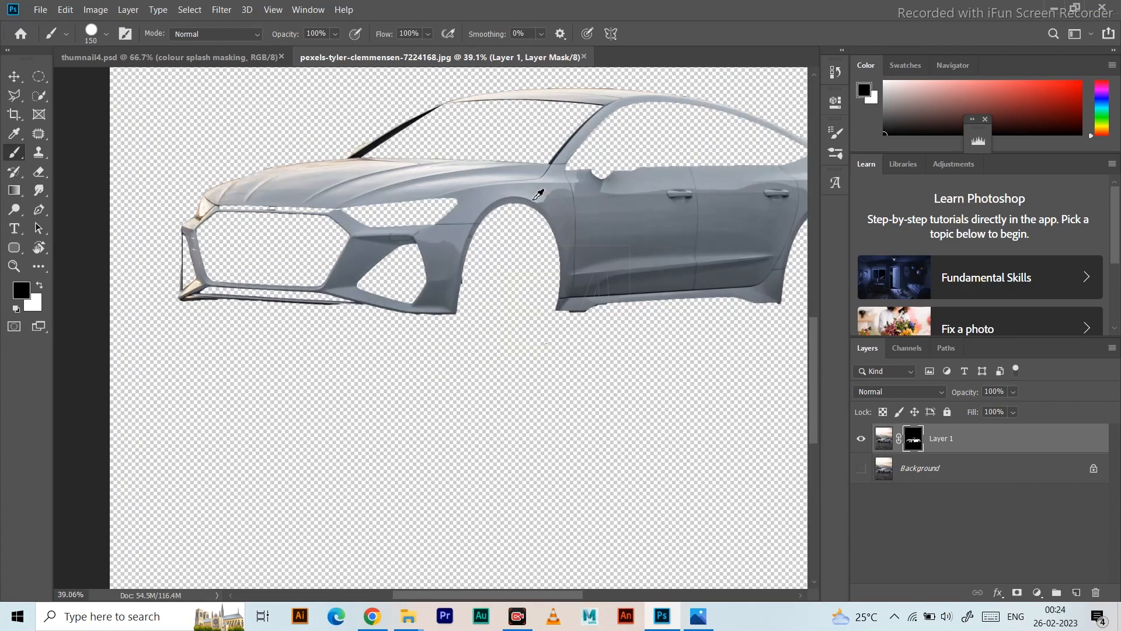
drag(529, 268, 477, 316)
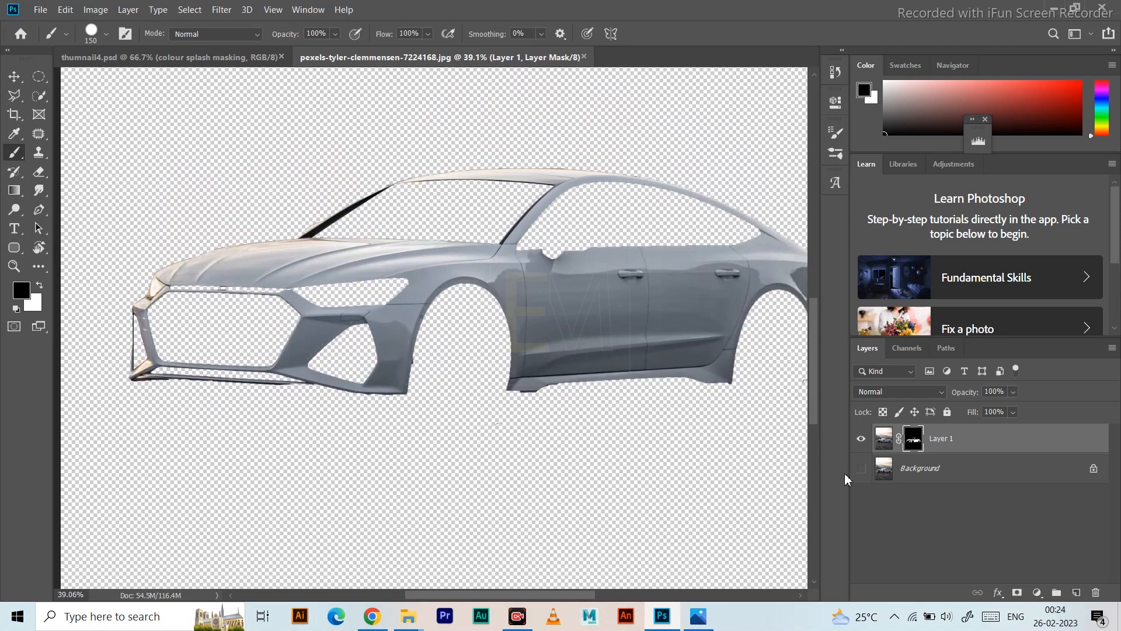
click(862, 471)
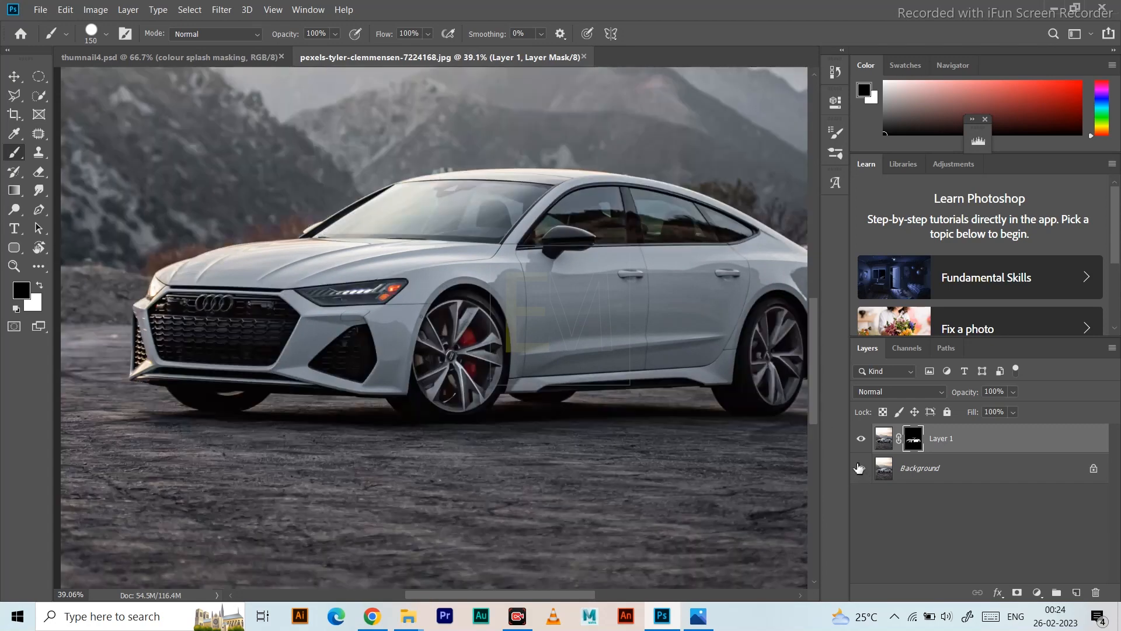
click(14, 76)
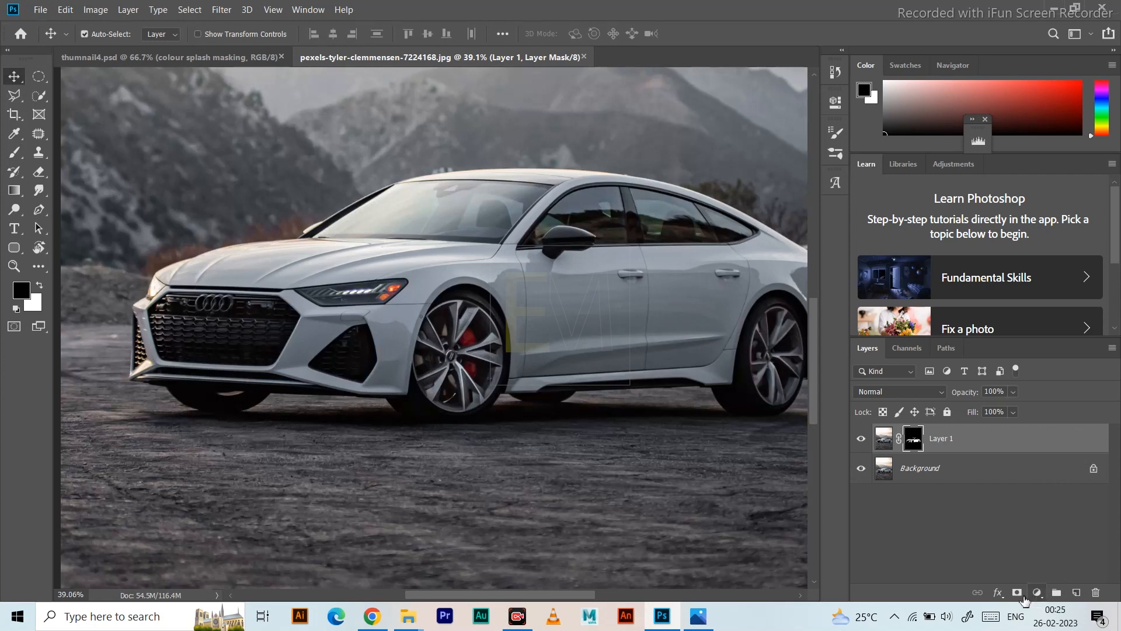
click(1038, 593)
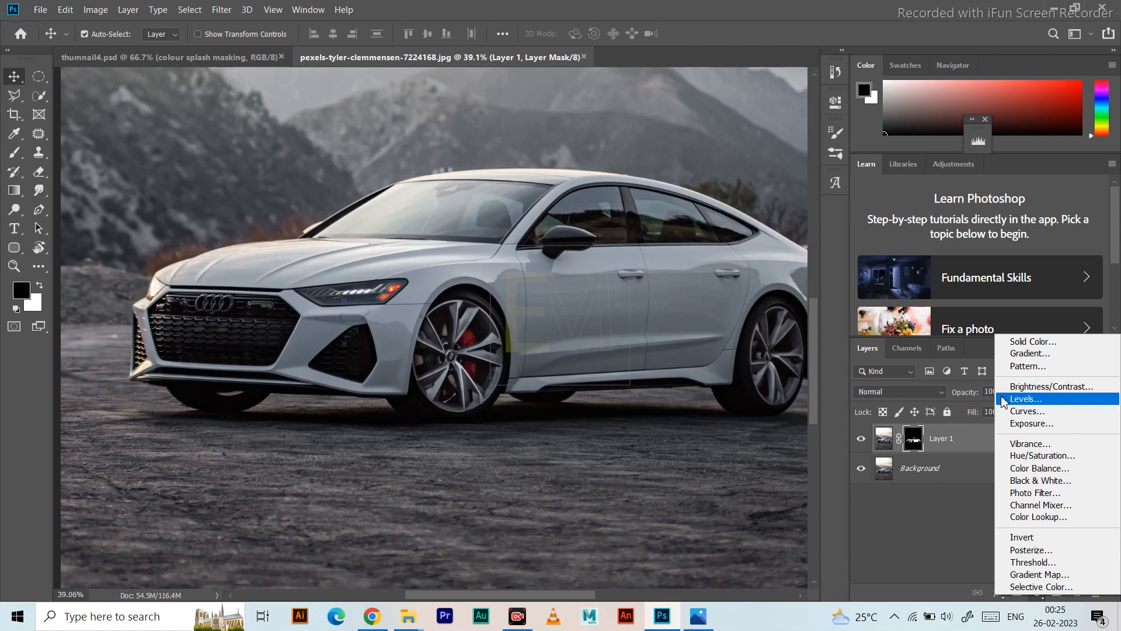
click(1058, 474)
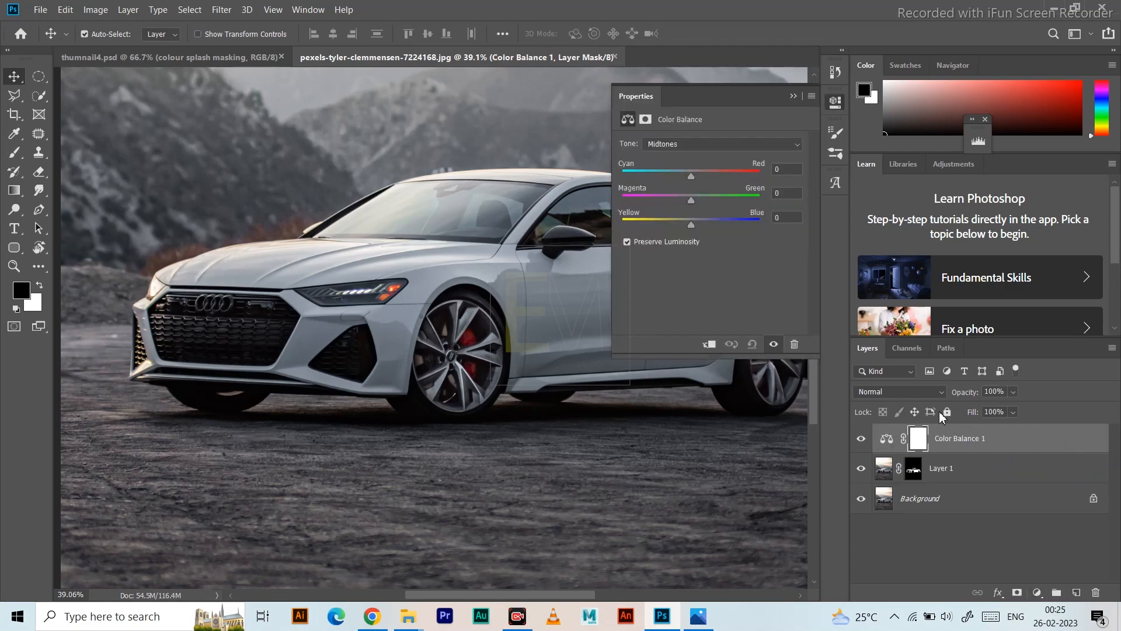
right_click(1025, 446)
click(890, 267)
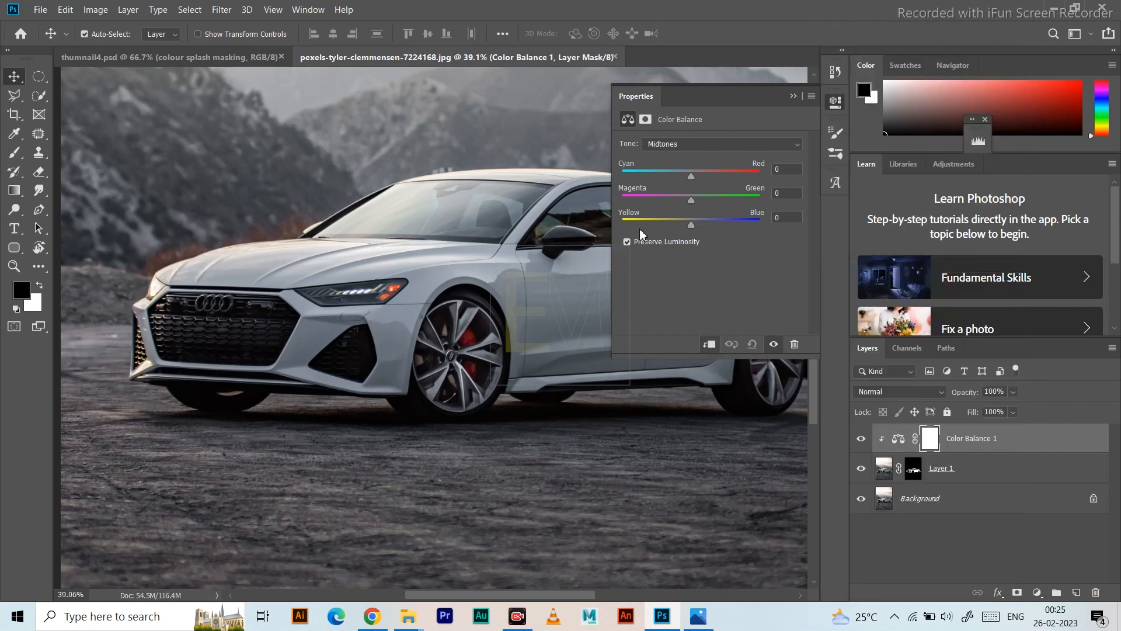
drag(1047, 441, 1095, 592)
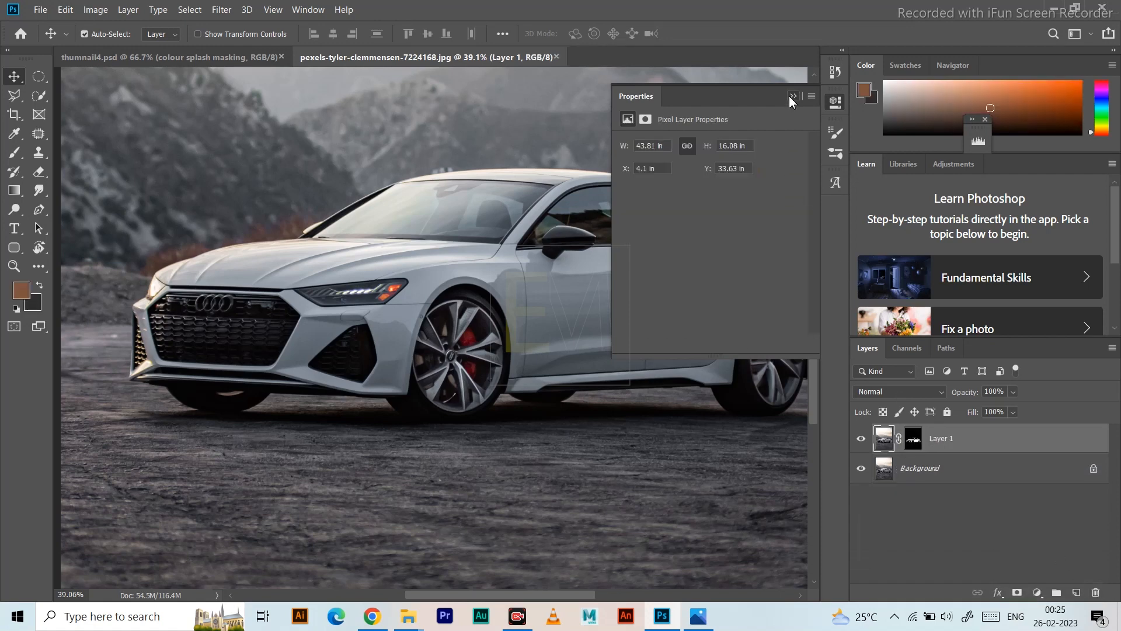
click(792, 96)
Step: Add a Hue/Saturation adjustment layer above Layer 1 and clip it to that layer
click(1038, 592)
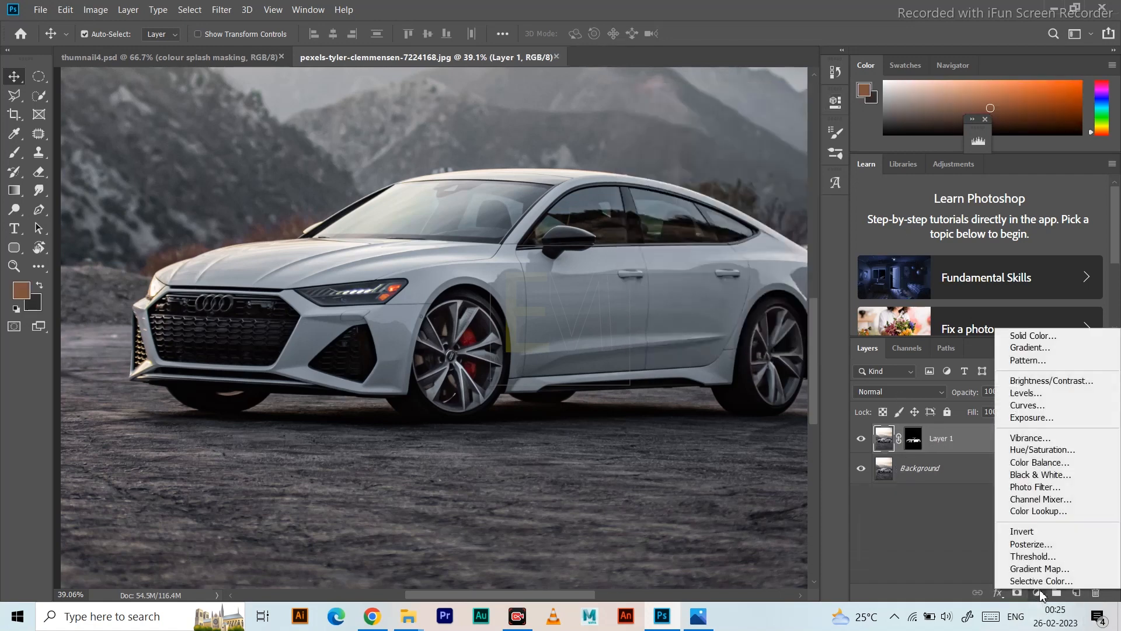
click(1051, 450)
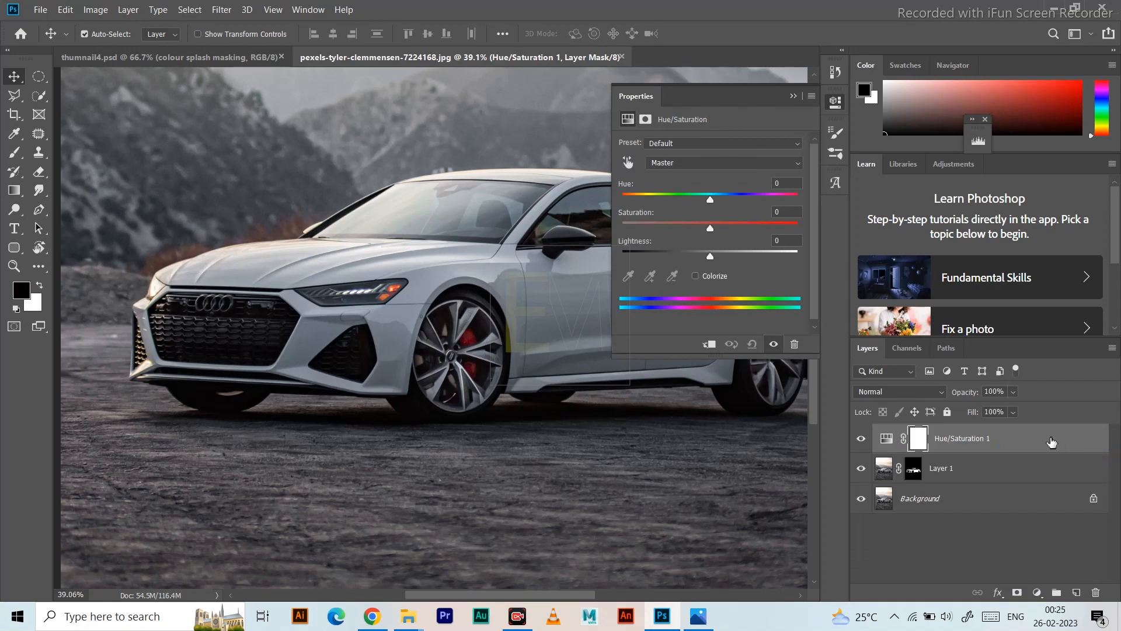
right_click(1052, 442)
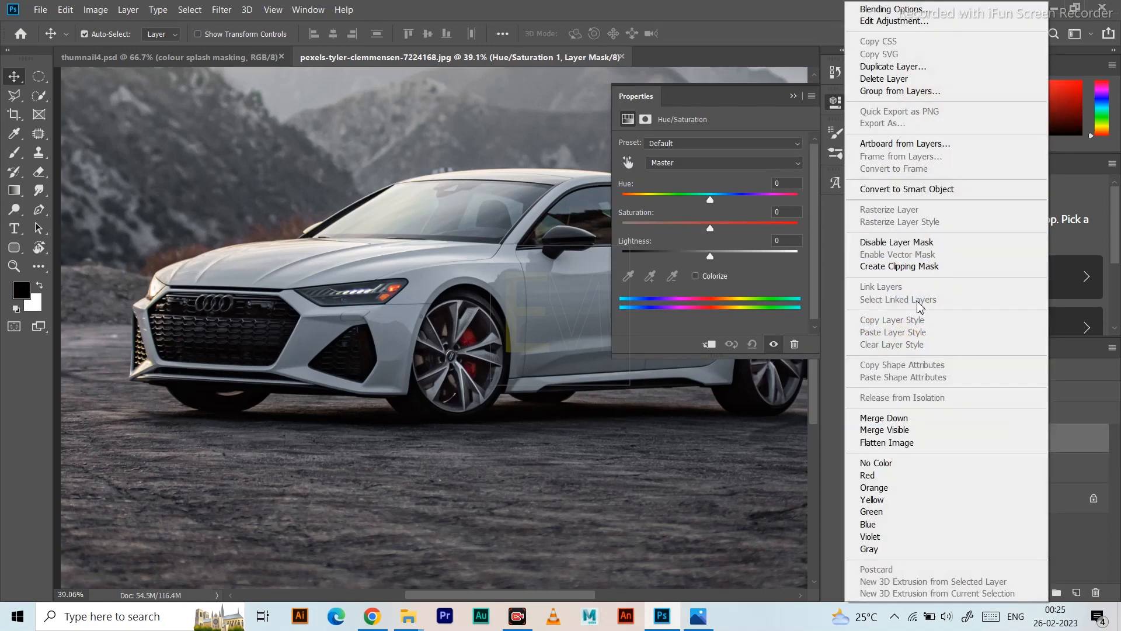
click(925, 268)
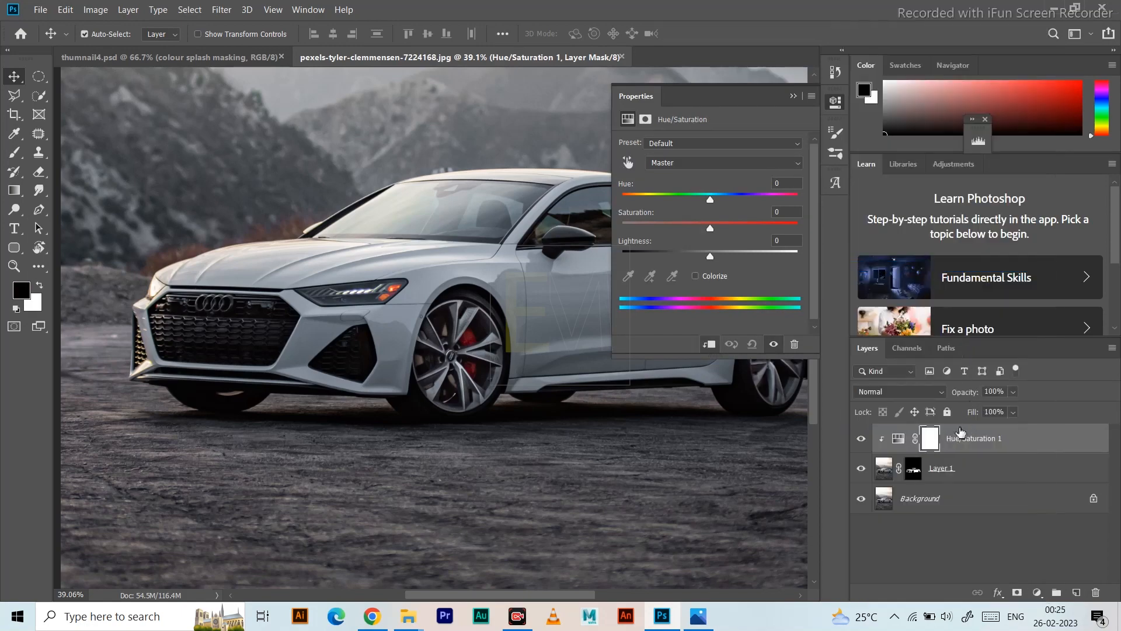
Step: Release the Hue/Saturation layer's clipping mask and clip it to Layer 1 again
right_click(1043, 439)
click(987, 266)
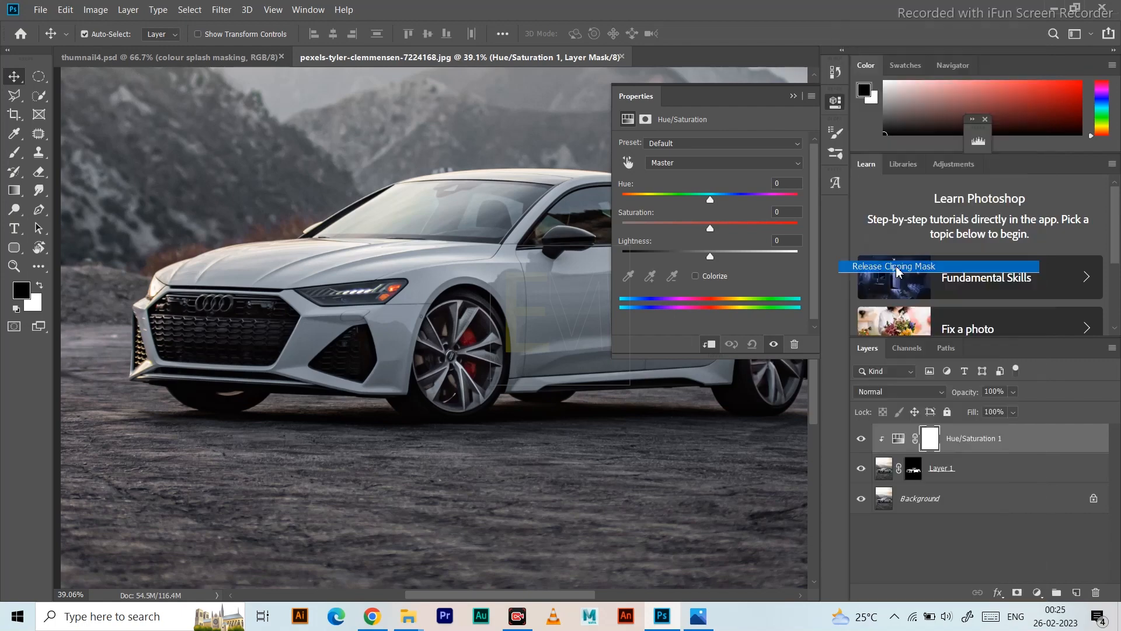
right_click(1022, 446)
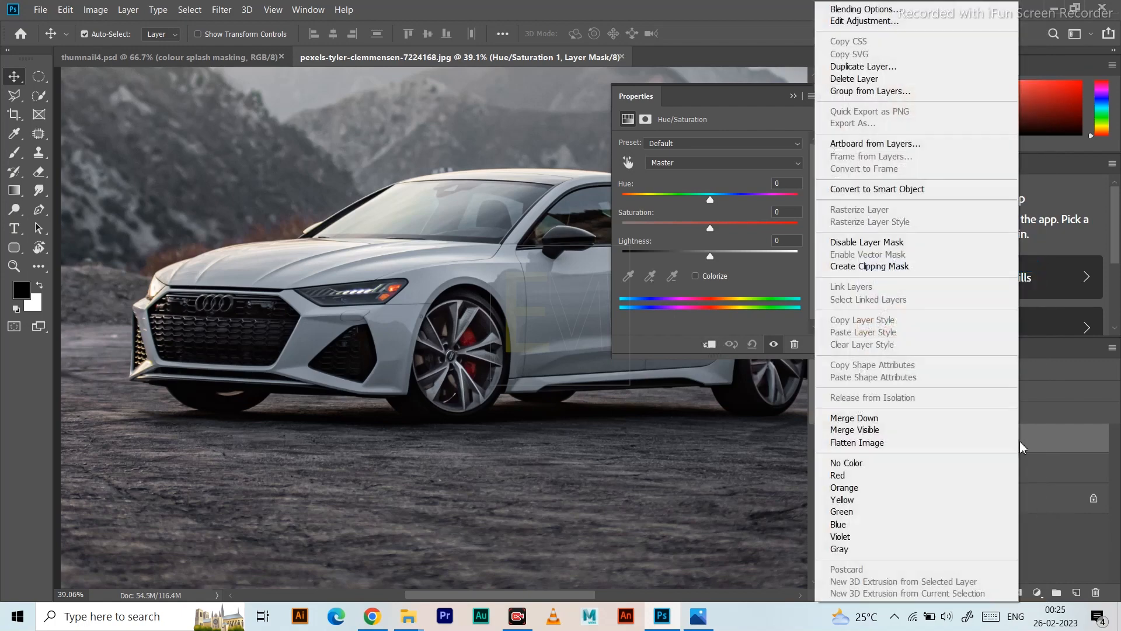
click(880, 269)
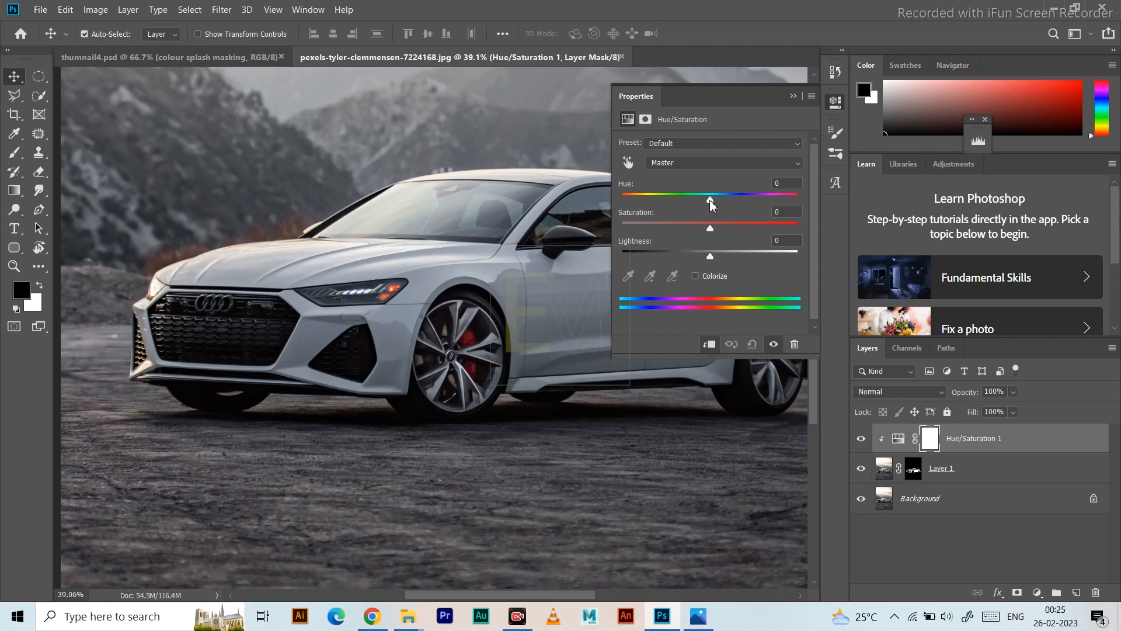
Step: Try shifting the car's hue to -180 and raising its saturation slightly, and undo the saturation change
drag(710, 200, 622, 218)
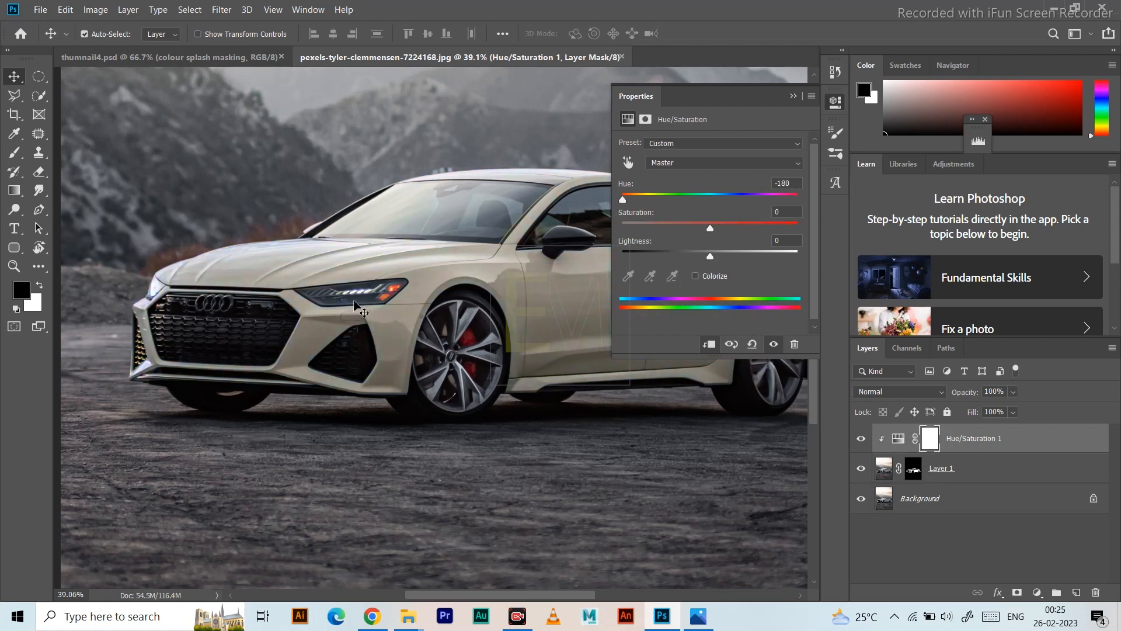
scroll(384, 316, down, 4)
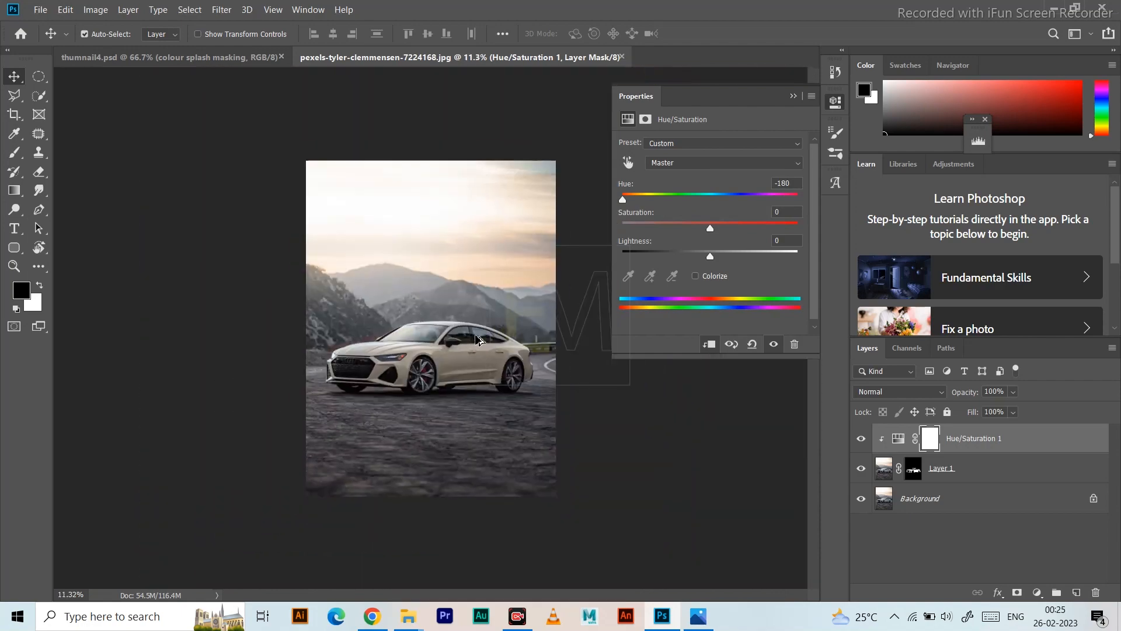
scroll(525, 316, up, 3)
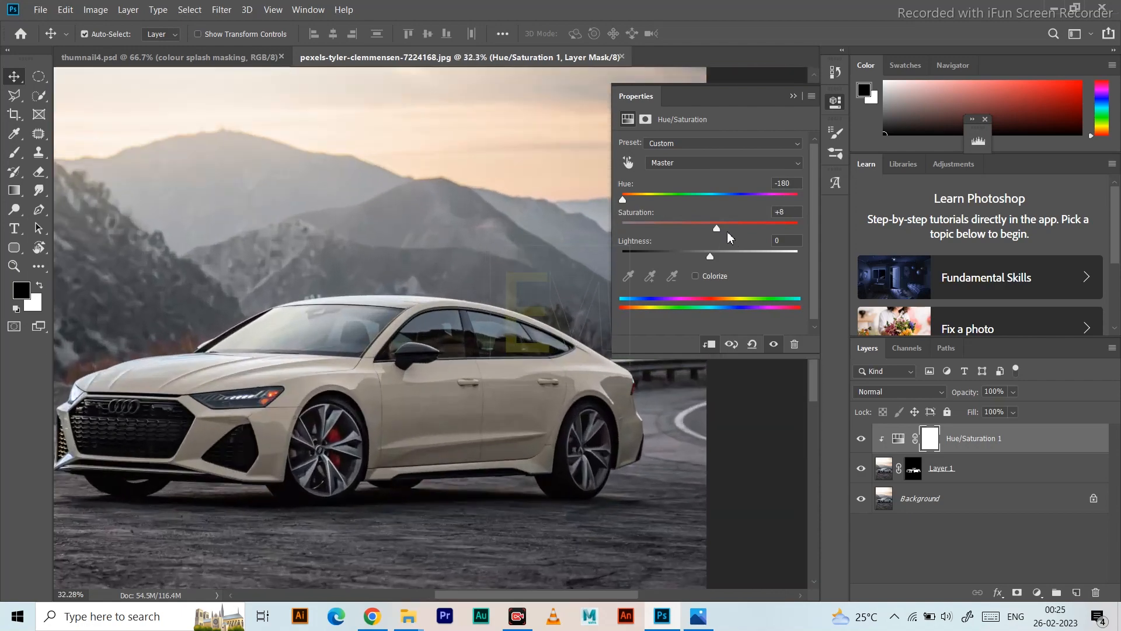
mouse_move(729, 236)
mouse_down()
mouse_move(812, 241)
mouse_move(726, 244)
mouse_up()
key(ctrl+z)
Step: Turn on Colorize for the Hue/Saturation layer, set Hue to 219 and Saturation to 48, and close its properties
click(696, 276)
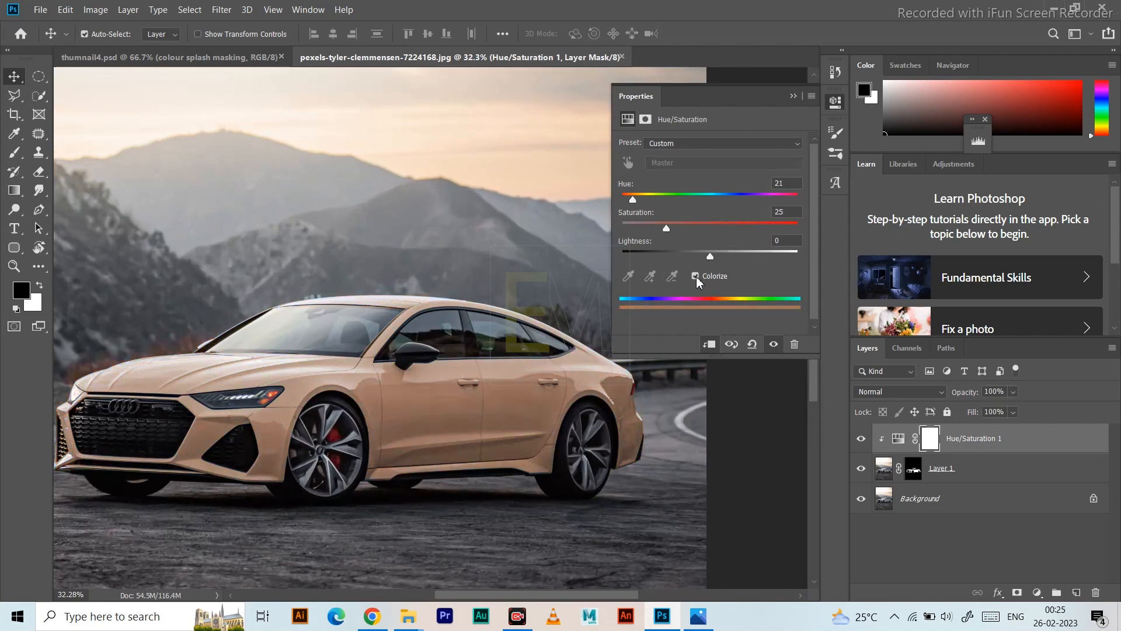
drag(633, 199, 707, 239)
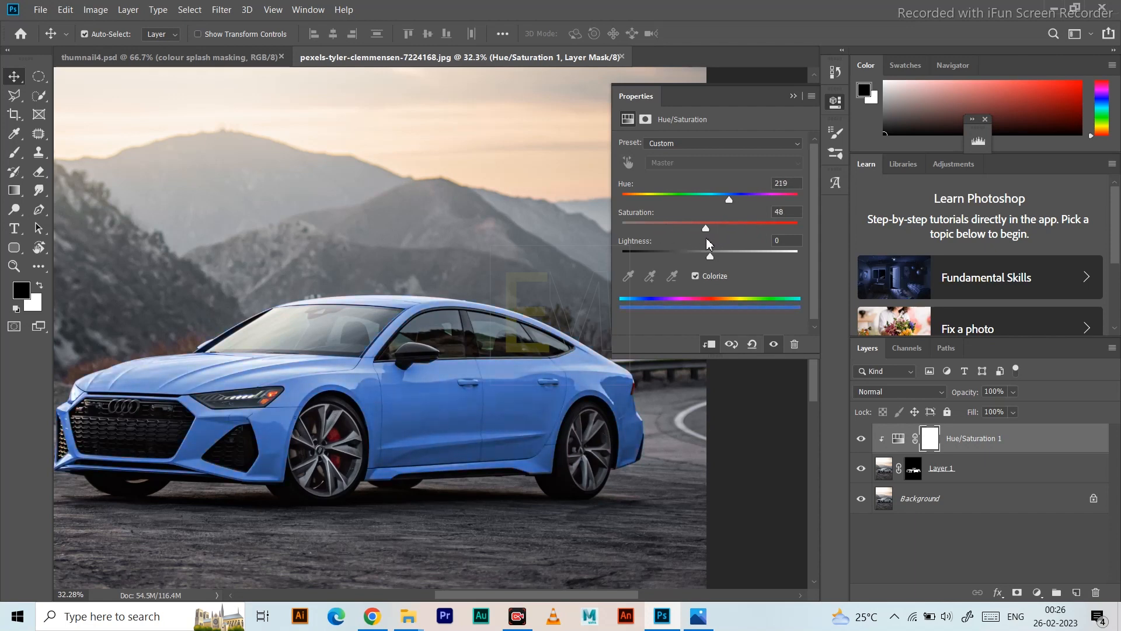
click(792, 98)
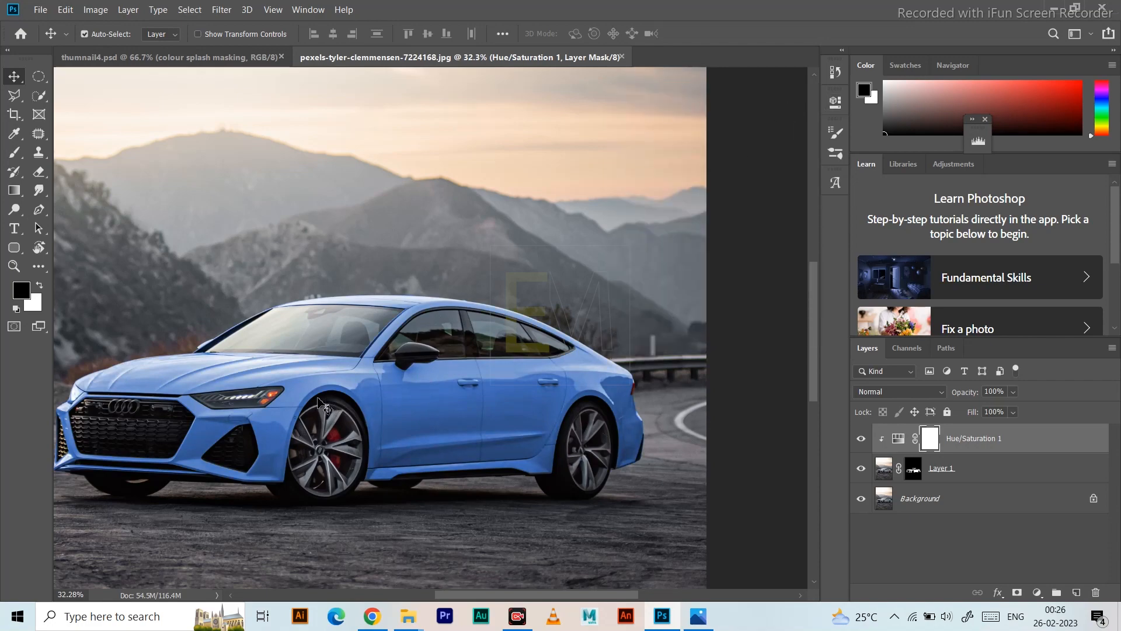
Step: Inspect the recolored car's windows, grille, headlights and front wheel up close and as a whole for masking errors
scroll(338, 325, up, 5)
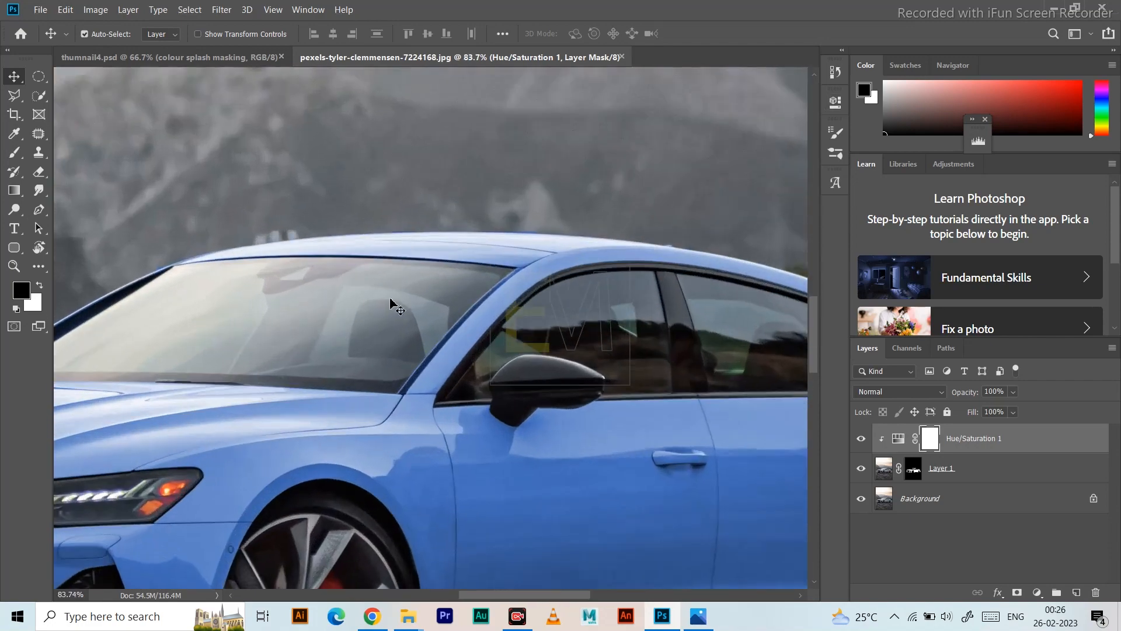
scroll(331, 318, down, 5)
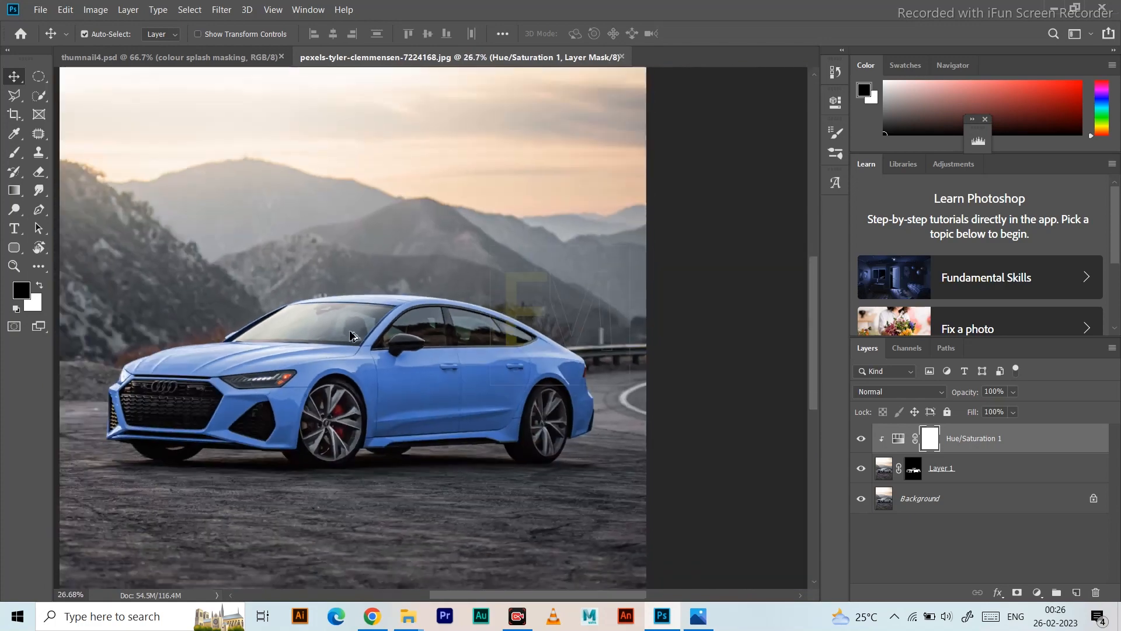
scroll(117, 425, up, 2)
scroll(117, 424, up, 1)
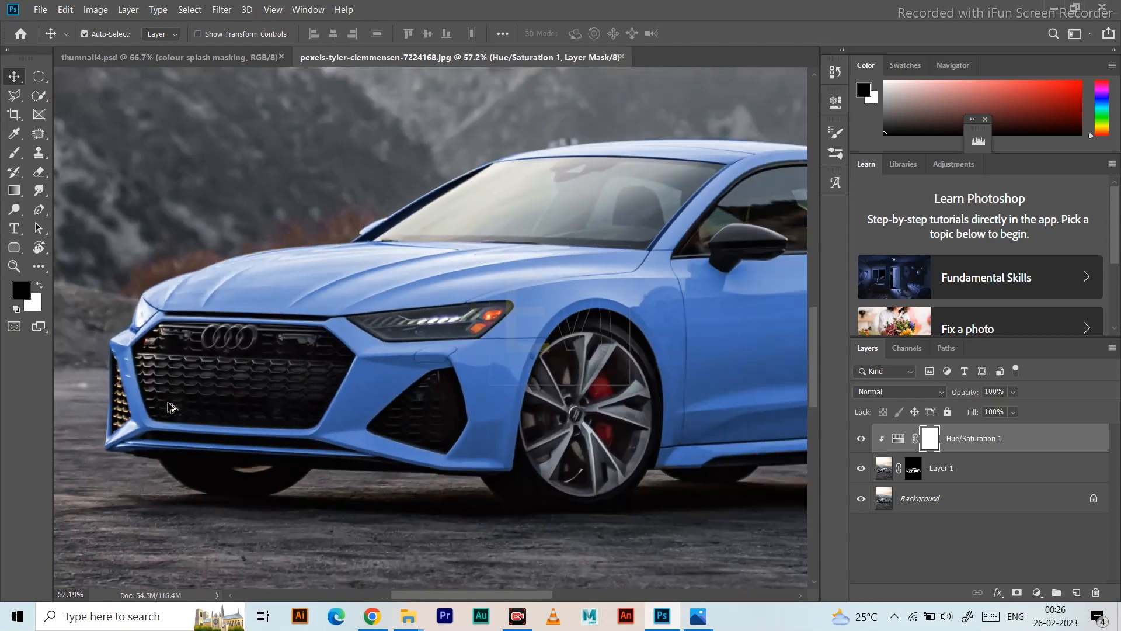
scroll(248, 358, up, 2)
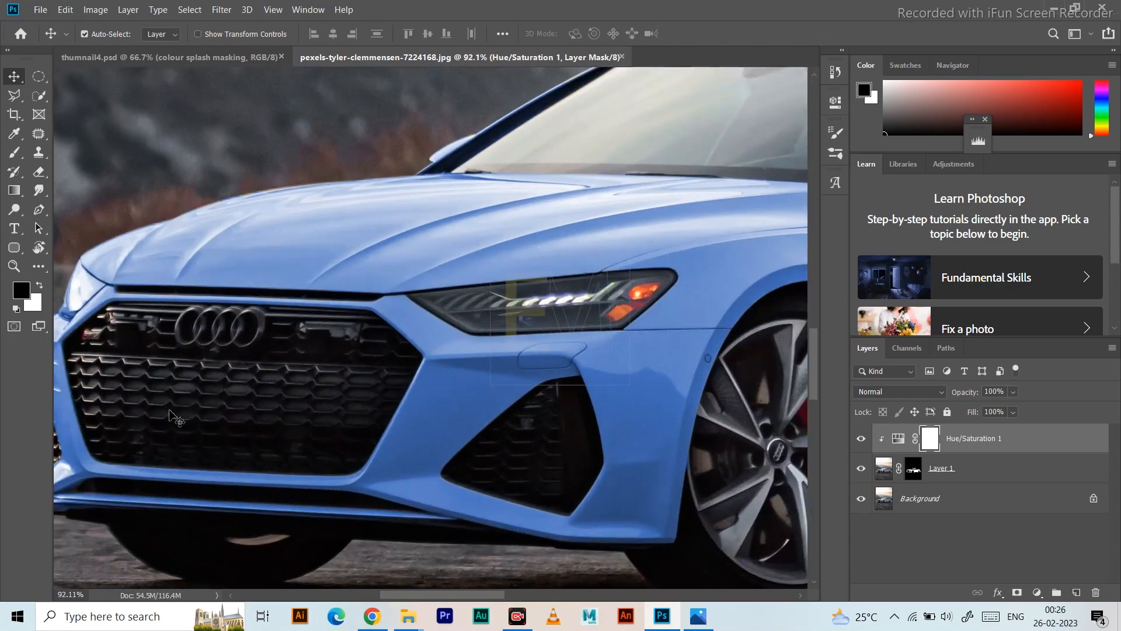
scroll(235, 398, down, 3)
scroll(235, 392, down, 4)
scroll(320, 401, up, 2)
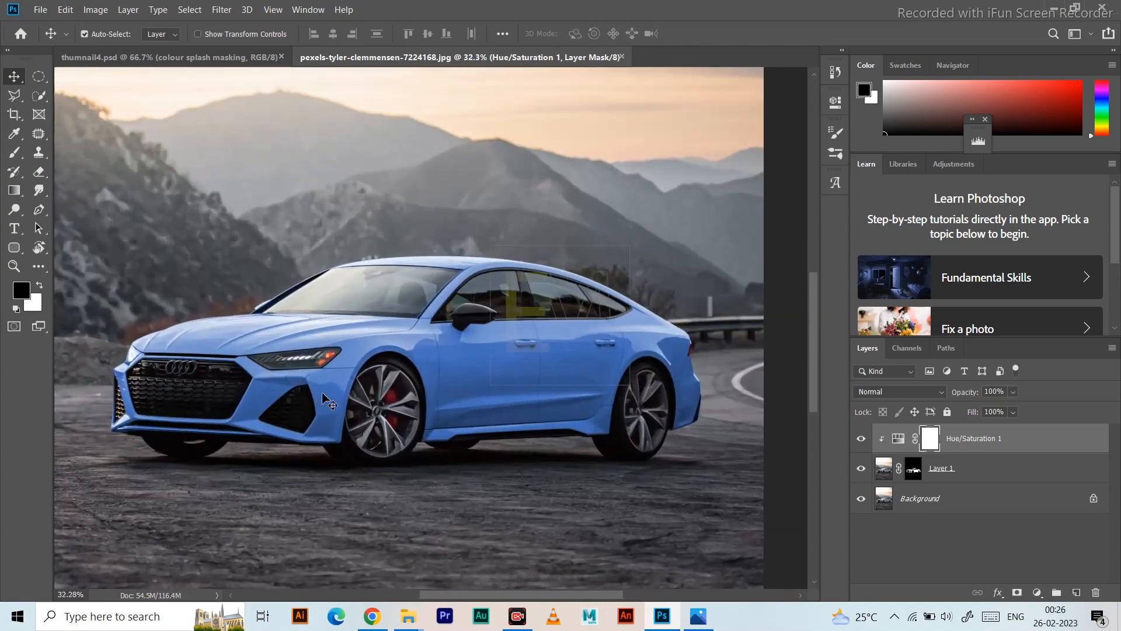
Step: Toggle the Background layer and the Hue/Saturation adjustment off and on to compare the car before and after recoloring
click(862, 499)
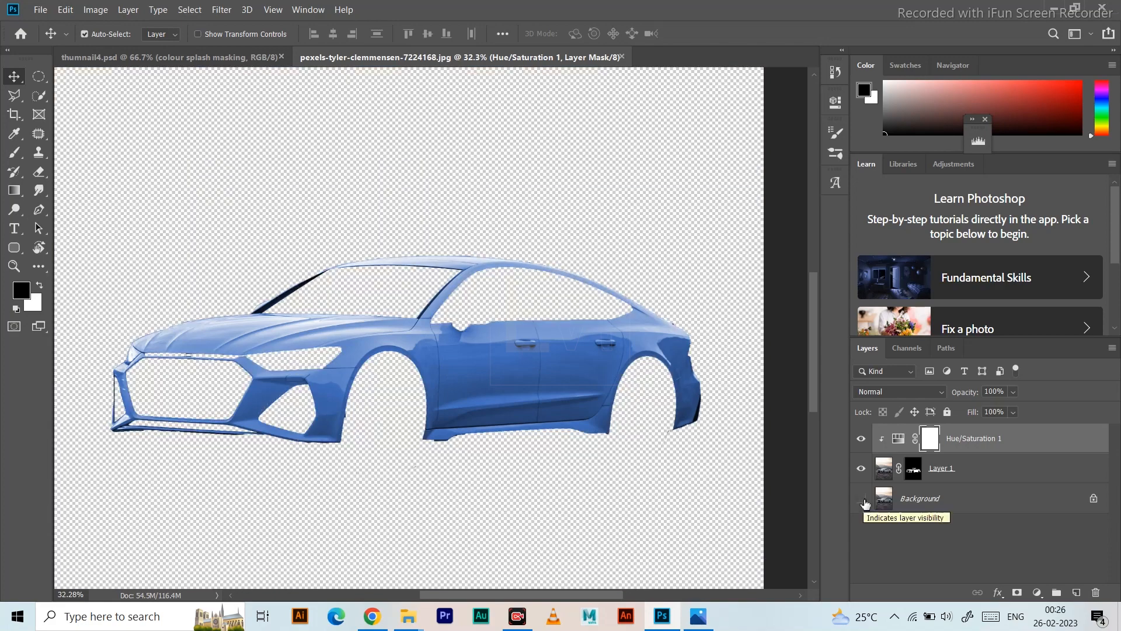
click(861, 499)
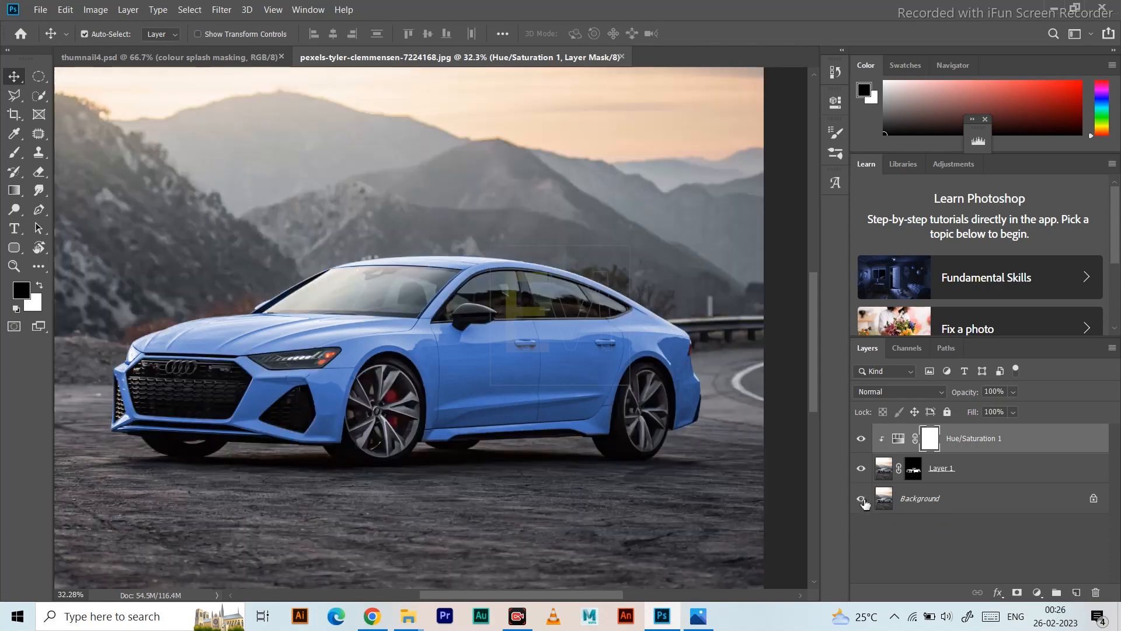
click(861, 439)
click(862, 438)
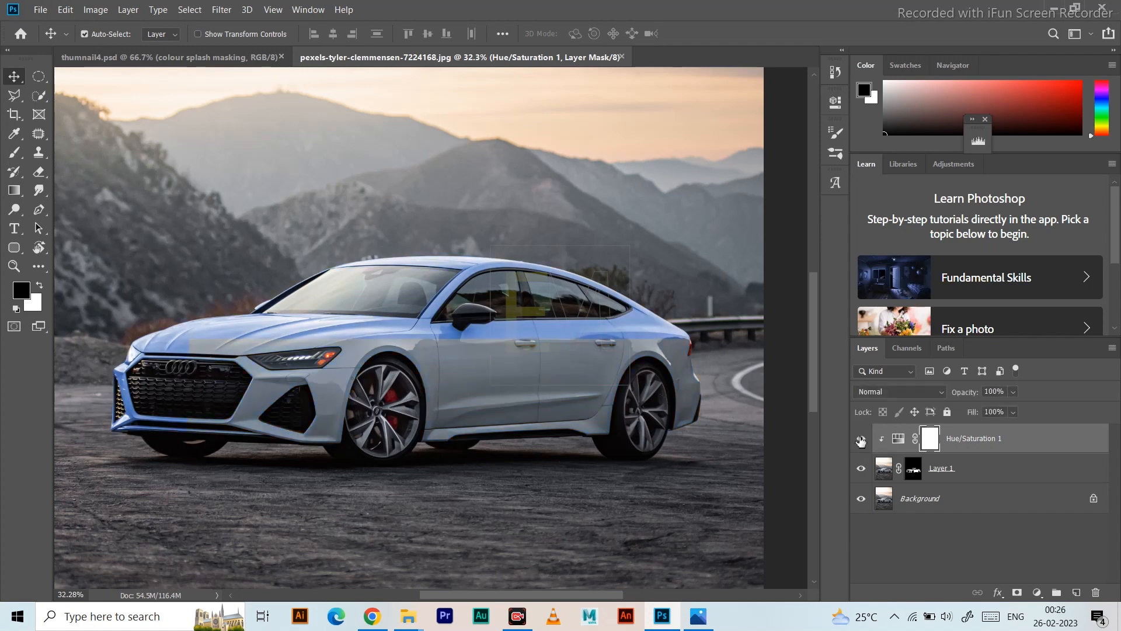
click(861, 438)
click(862, 439)
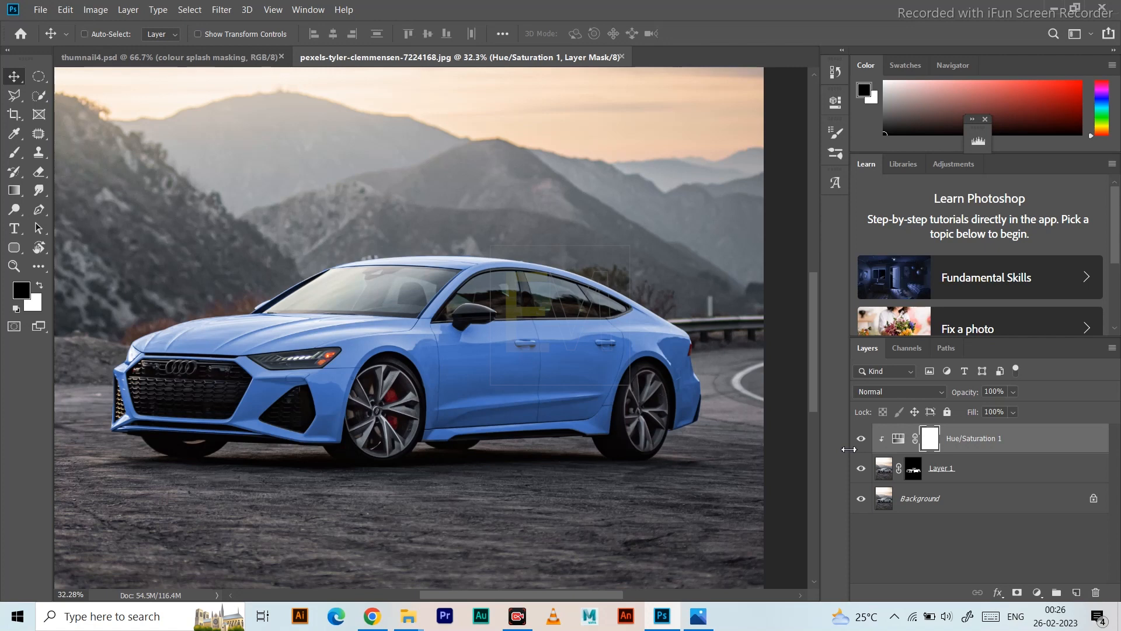
Step: Duplicate the Background layer and extend the canvas beyond the photo's right edge to nearly double its width with the Crop tool
key(ctrl+0)
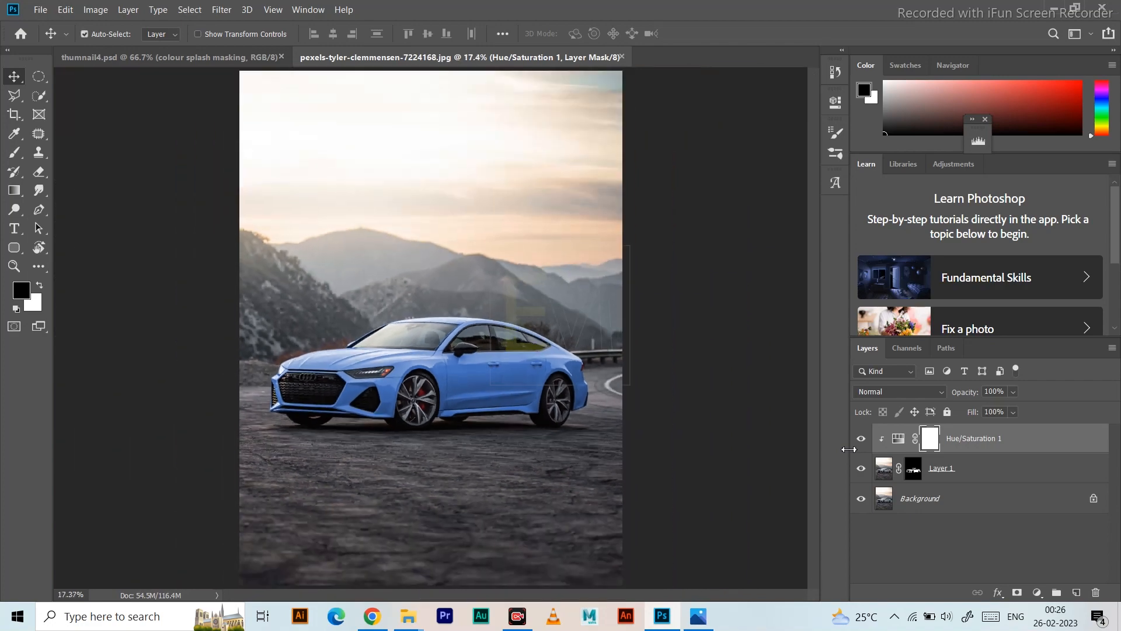
click(969, 500)
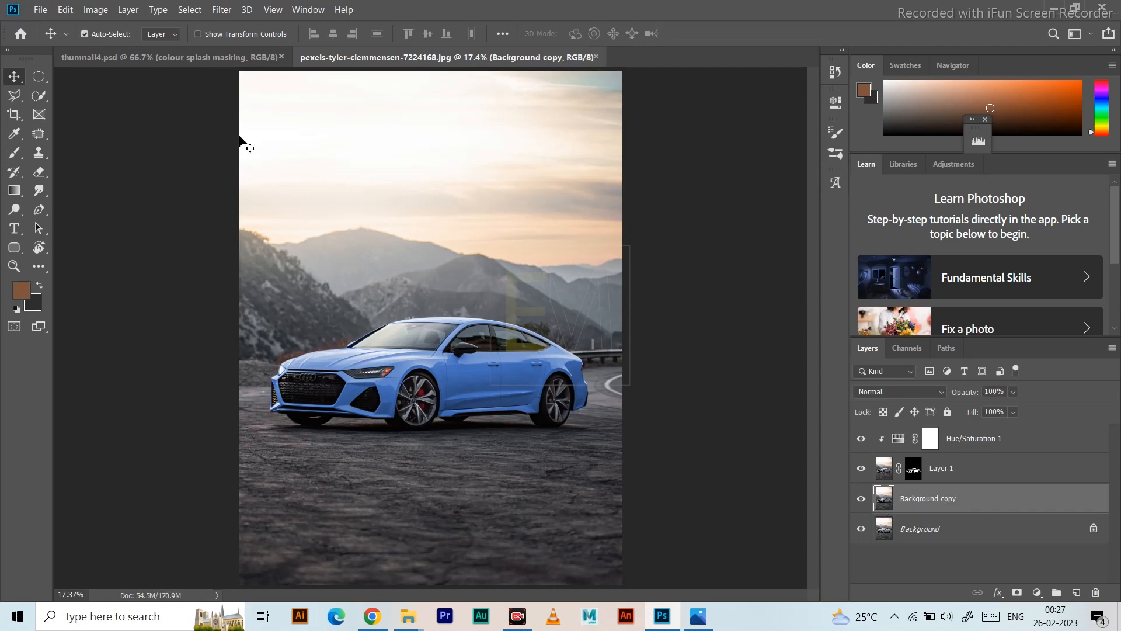
click(14, 115)
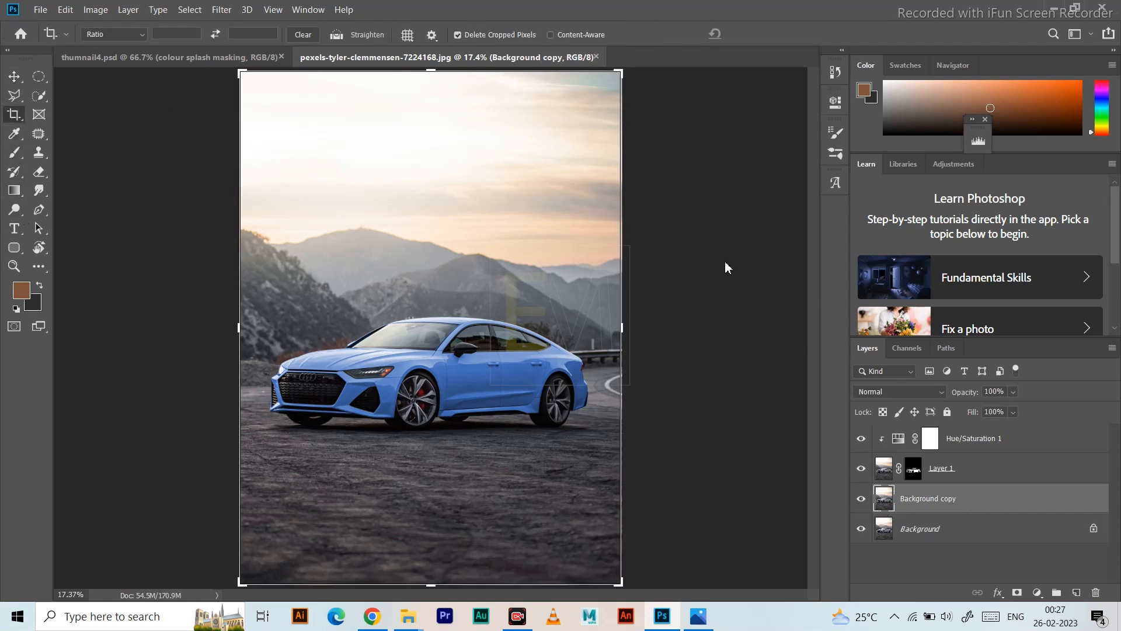
drag(626, 332, 803, 344)
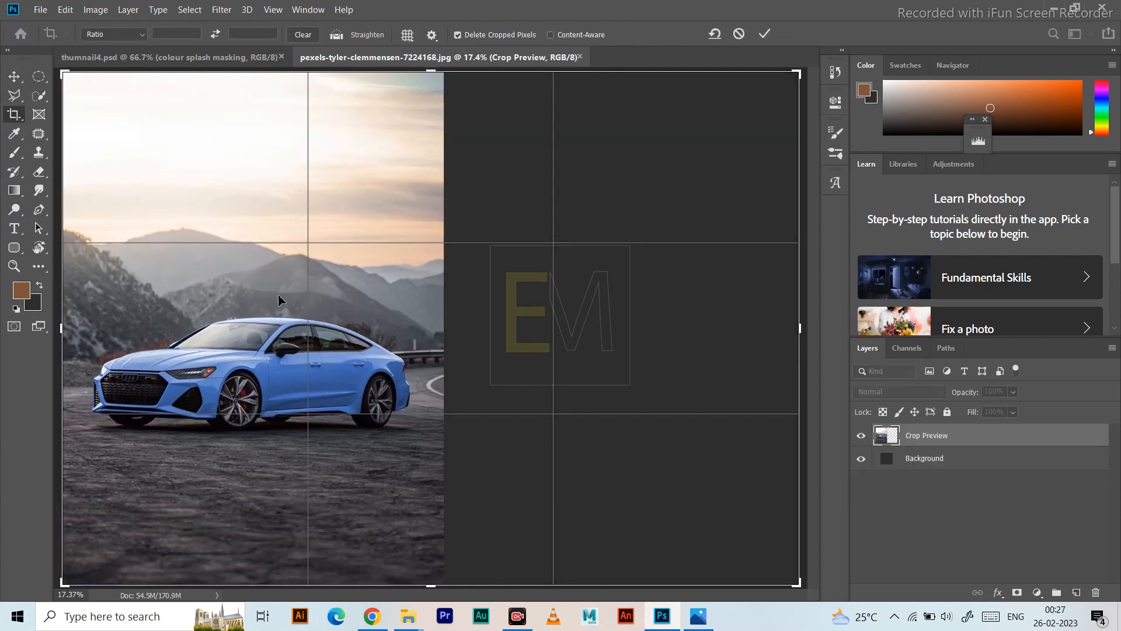
click(14, 76)
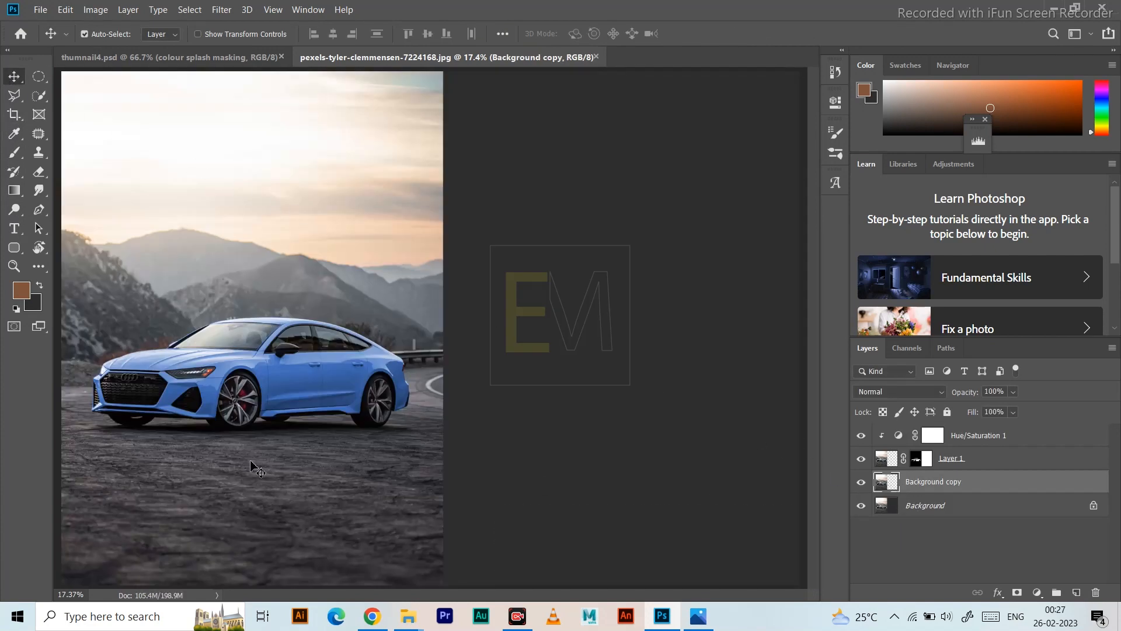
Step: Unlock the Background layer and move the Background copy into the empty right half of the canvas, beside the blue car
click(272, 416)
click(310, 507)
click(967, 517)
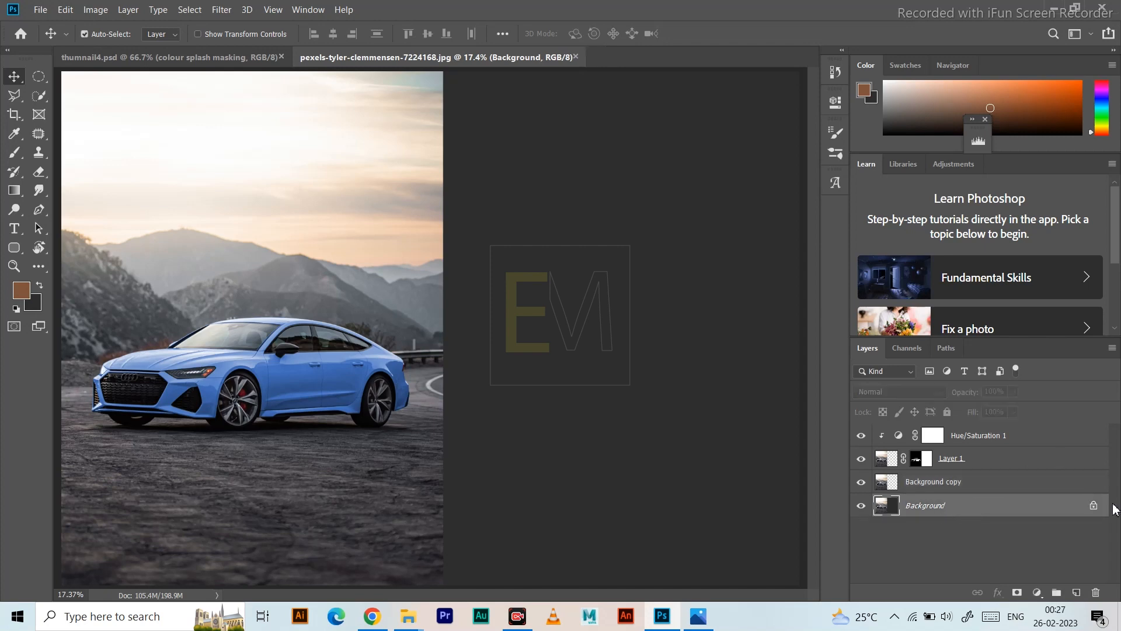
click(1094, 505)
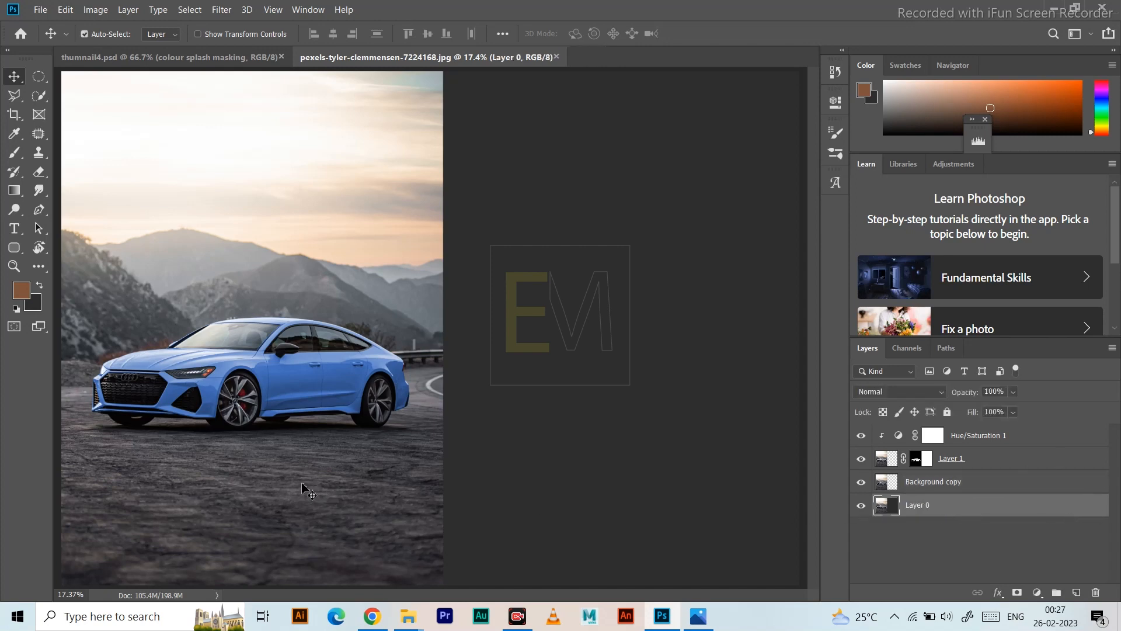
drag(308, 490, 676, 488)
scroll(600, 425, down, 3)
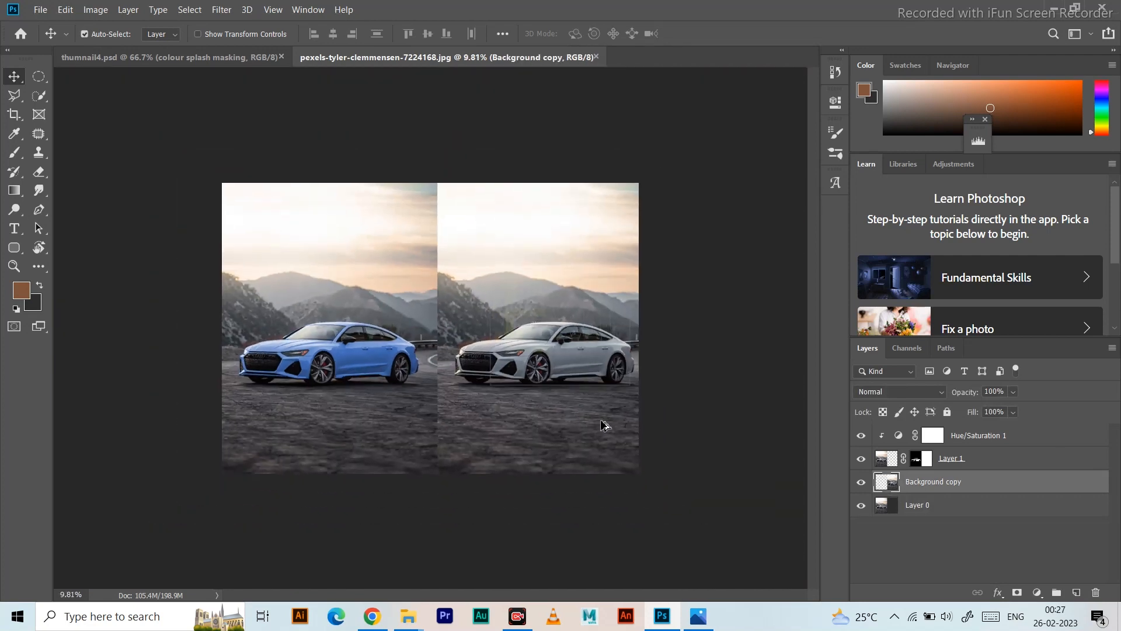
scroll(604, 424, up, 3)
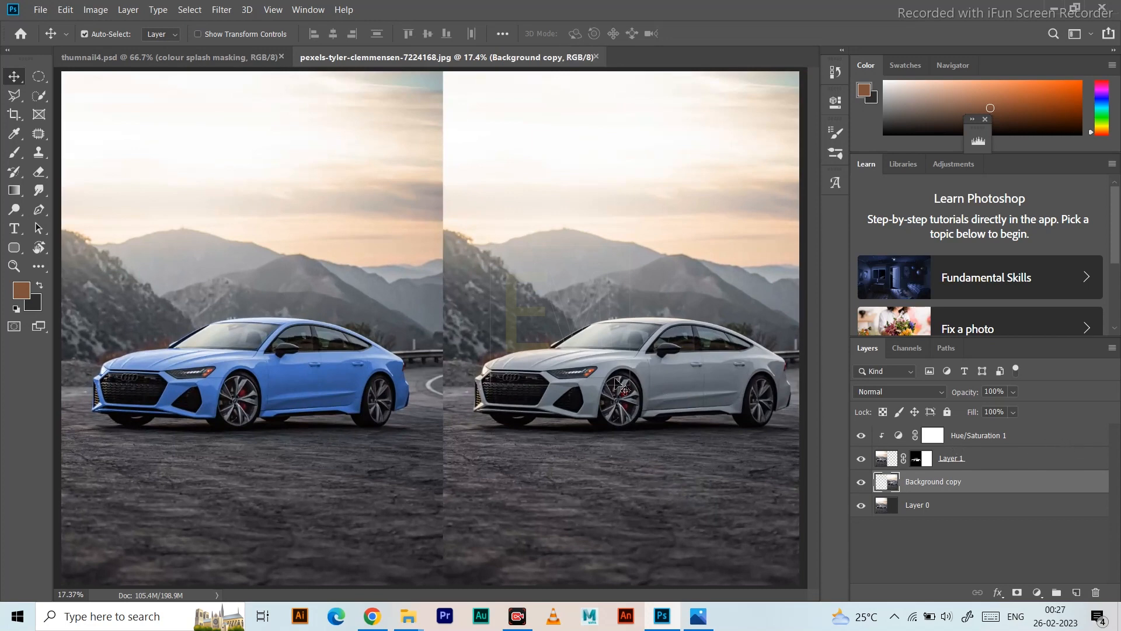
scroll(621, 387, down, 1)
scroll(528, 388, up, 1)
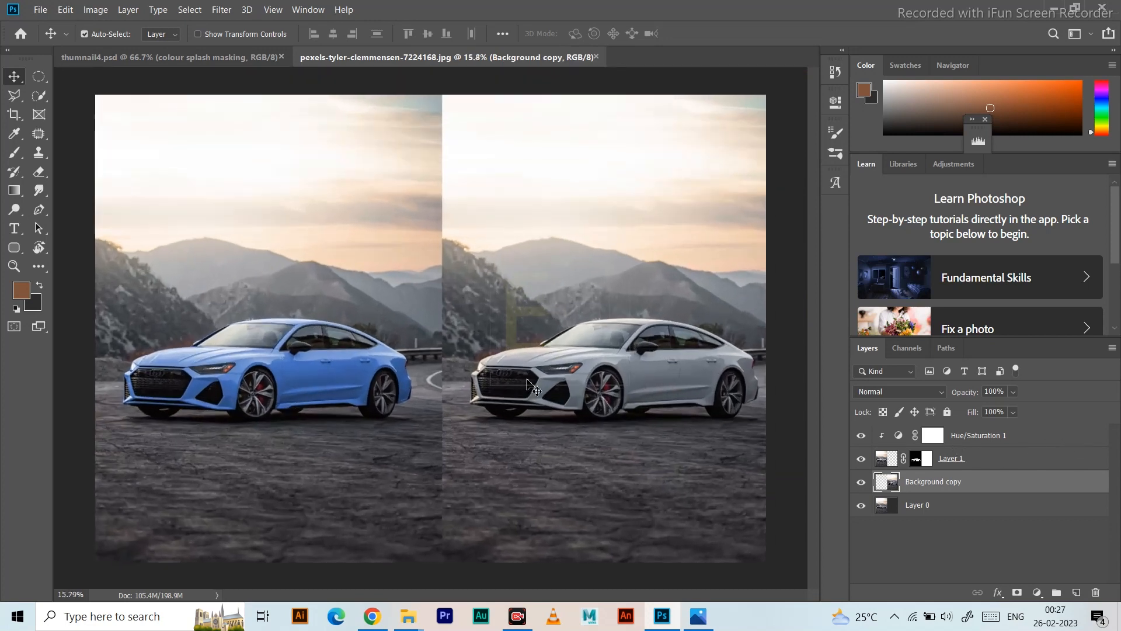